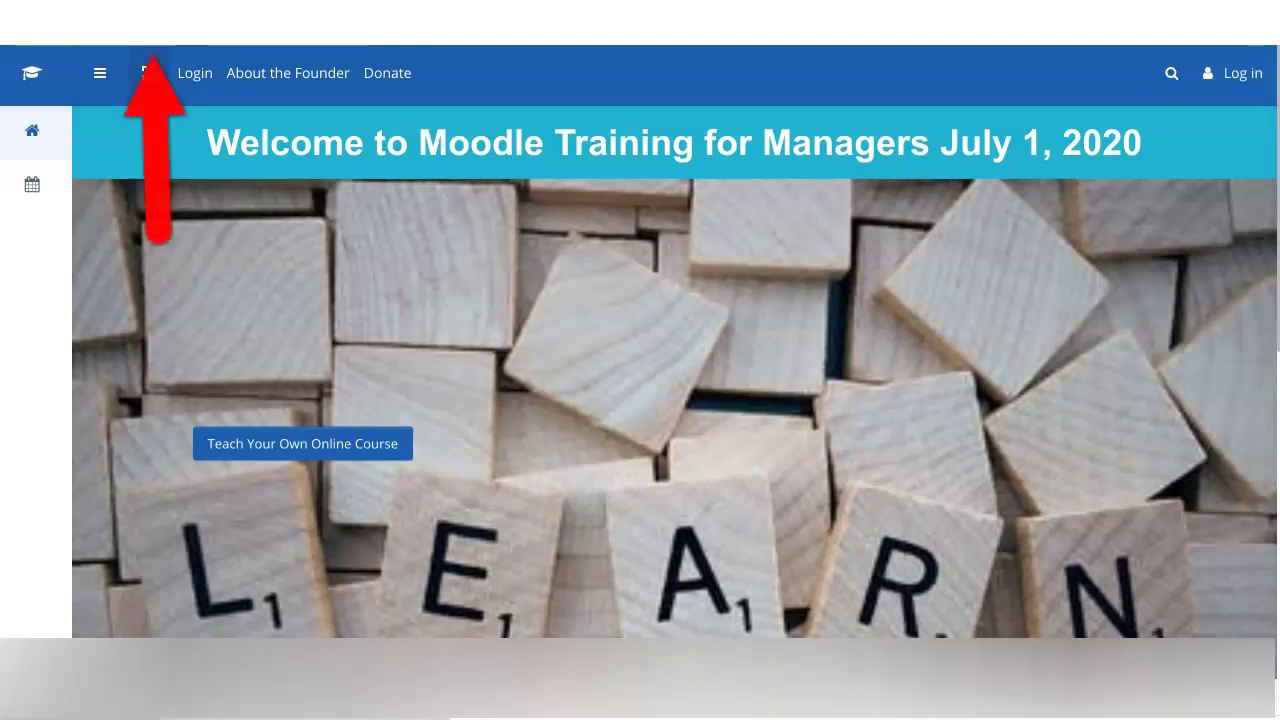
Show the front page in full screen and examine its image tiles, course categories and the Follow Us footer links
left_click(151, 73)
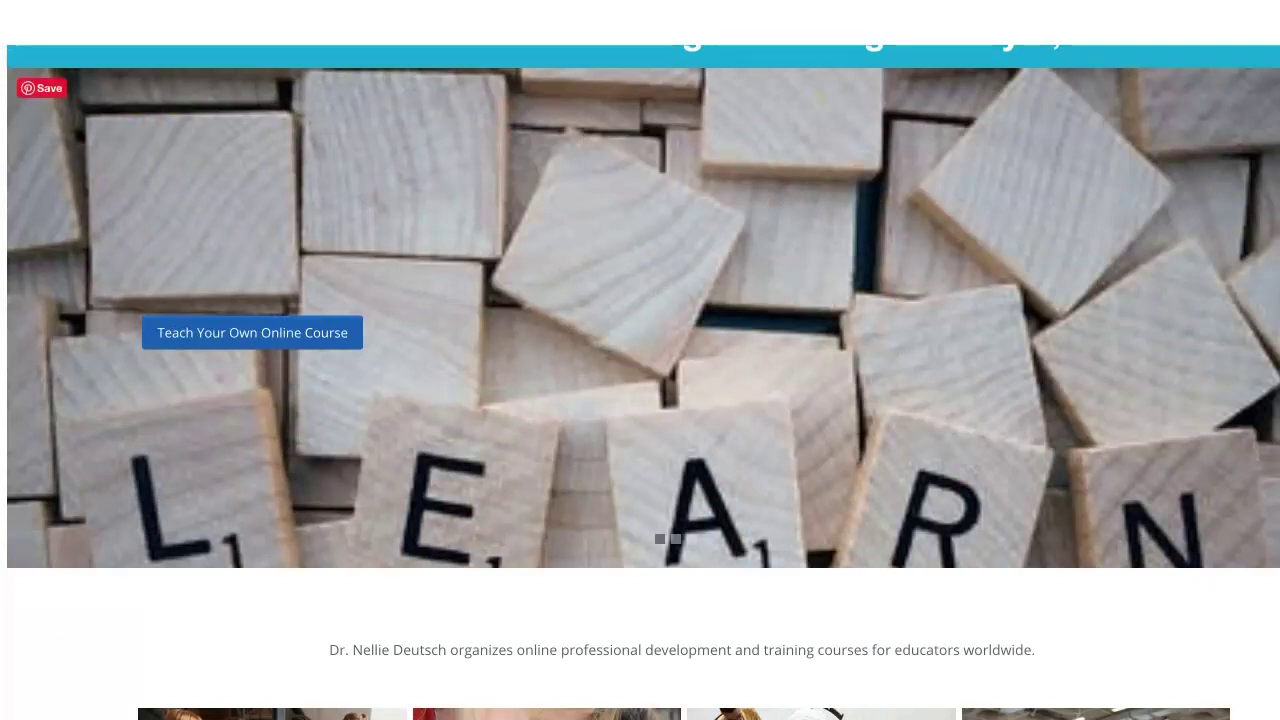
scroll(640, 380, "up", 2)
scroll(640, 380, "down", 1)
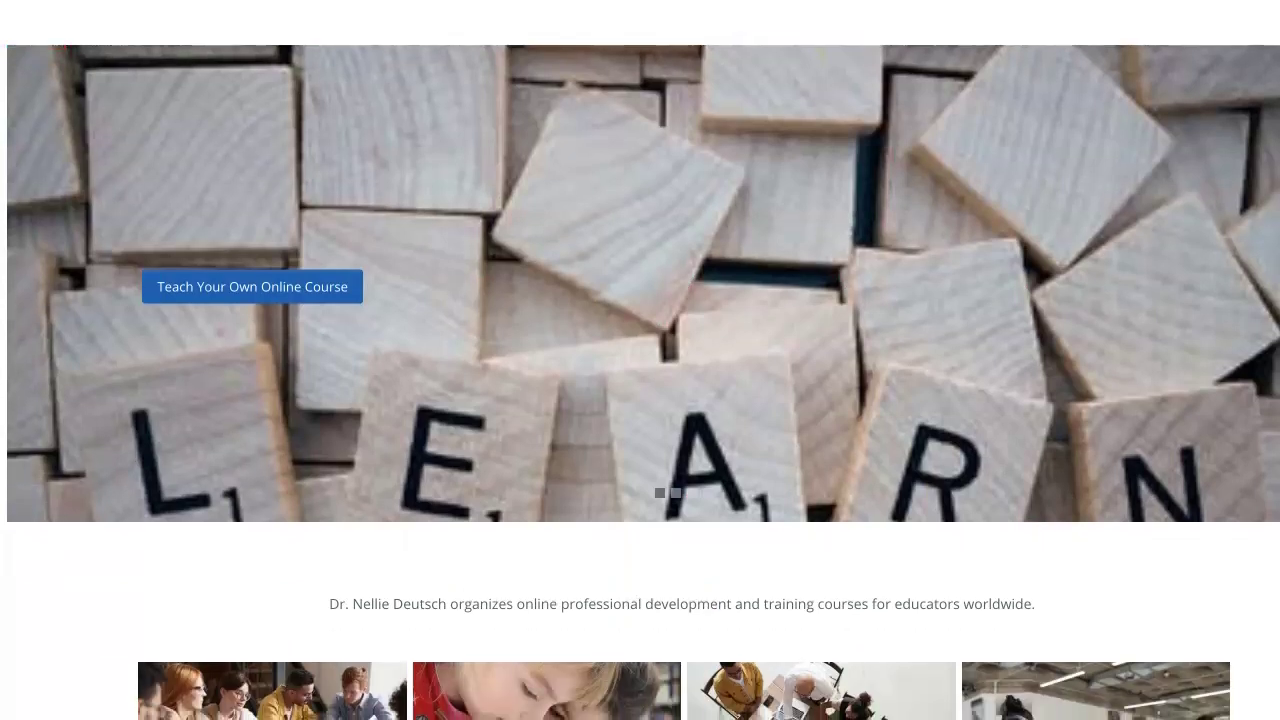
scroll(640, 380, "down", 3)
scroll(640, 380, "down", 3)
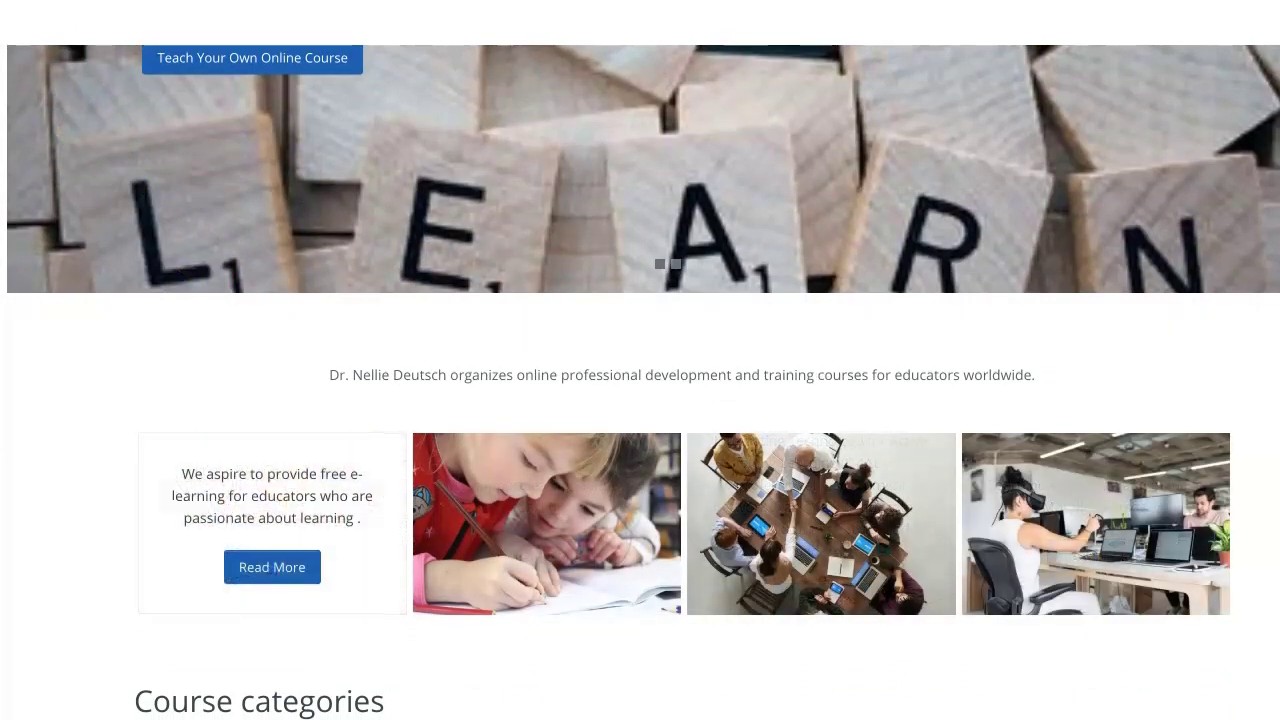
scroll(640, 380, "down", 1)
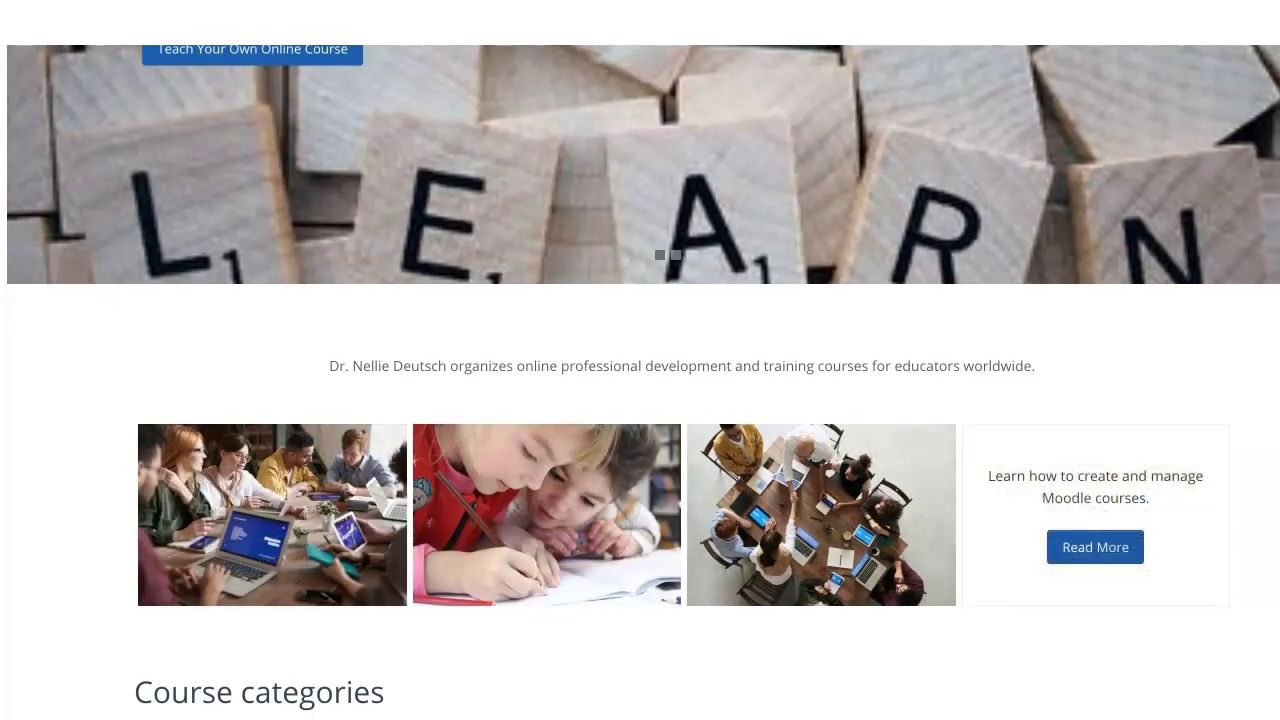
scroll(643, 382, "down", 3)
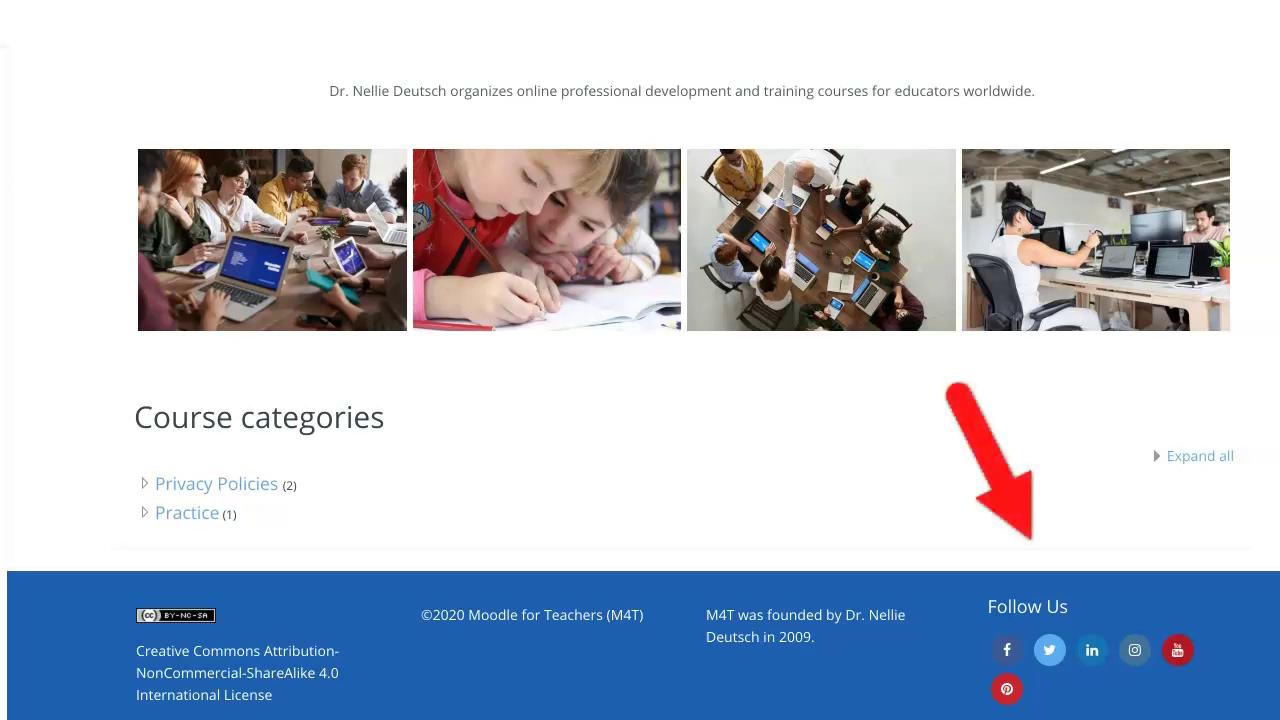
left_click_drag(988, 606, 1068, 606)
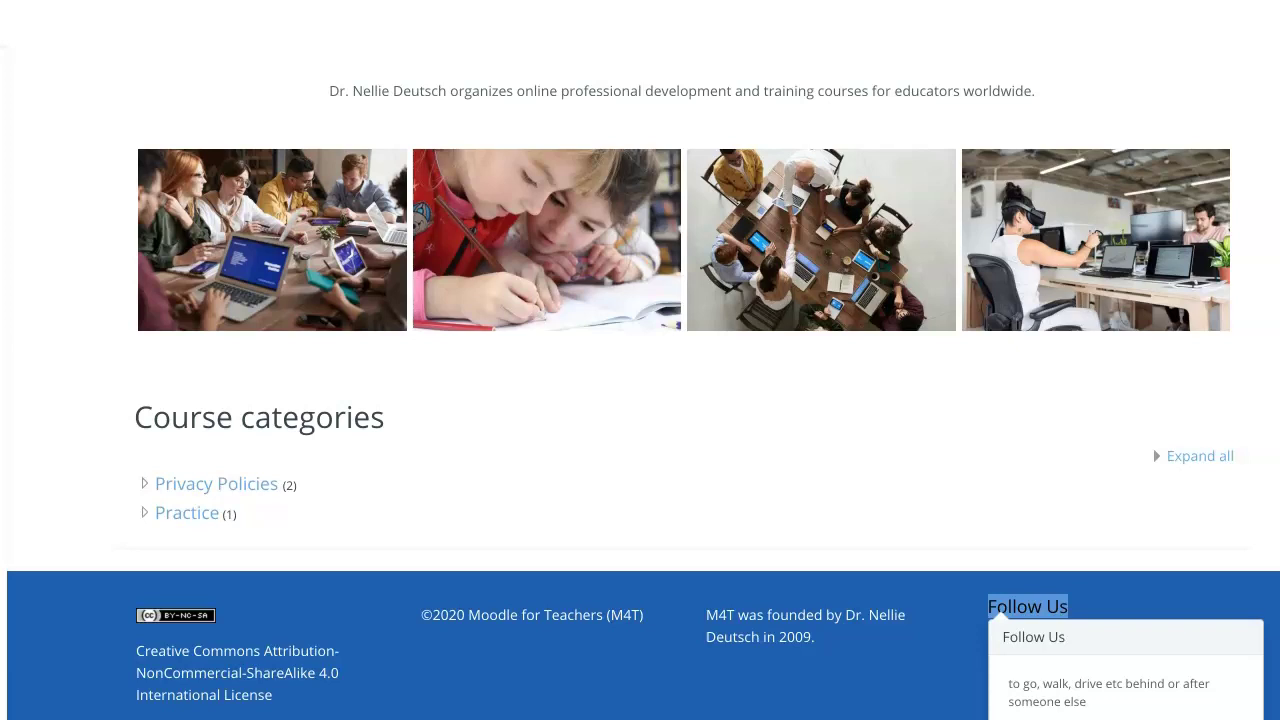
key("Escape")
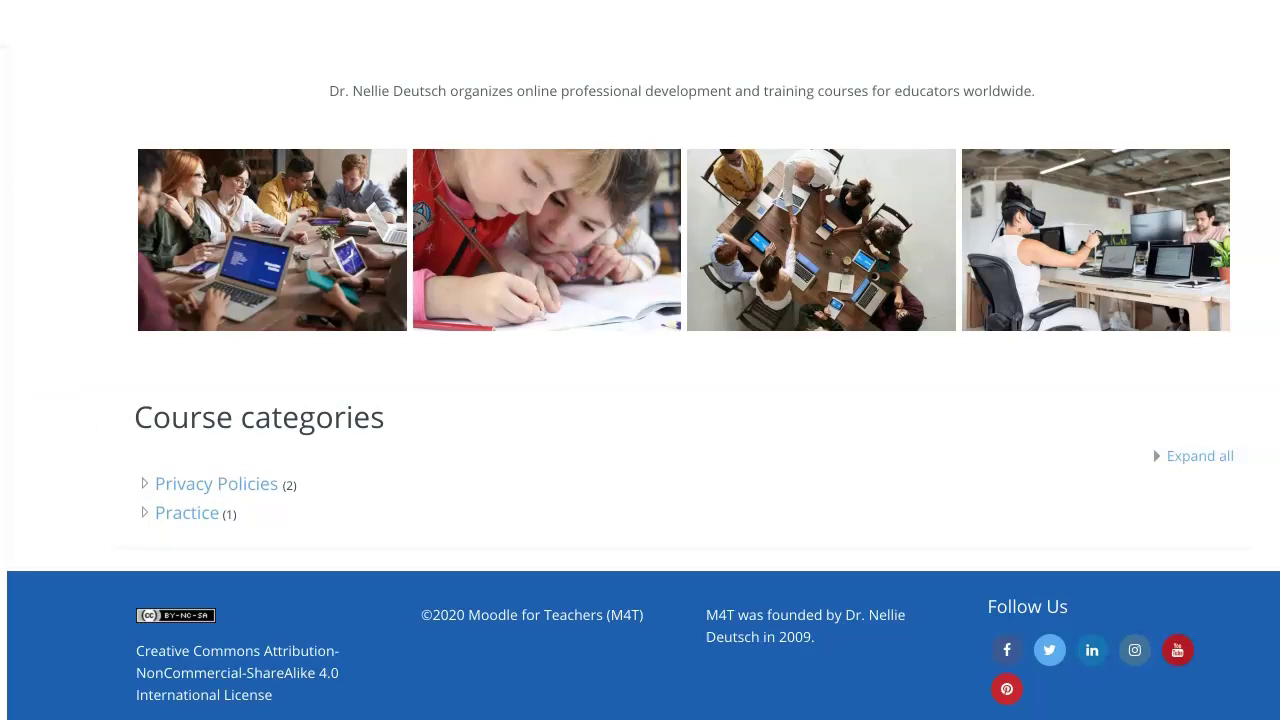
Examine the Sign In page, including the guest, Google and Facebook login options and the social media links
scroll(640, 360, "up", 5)
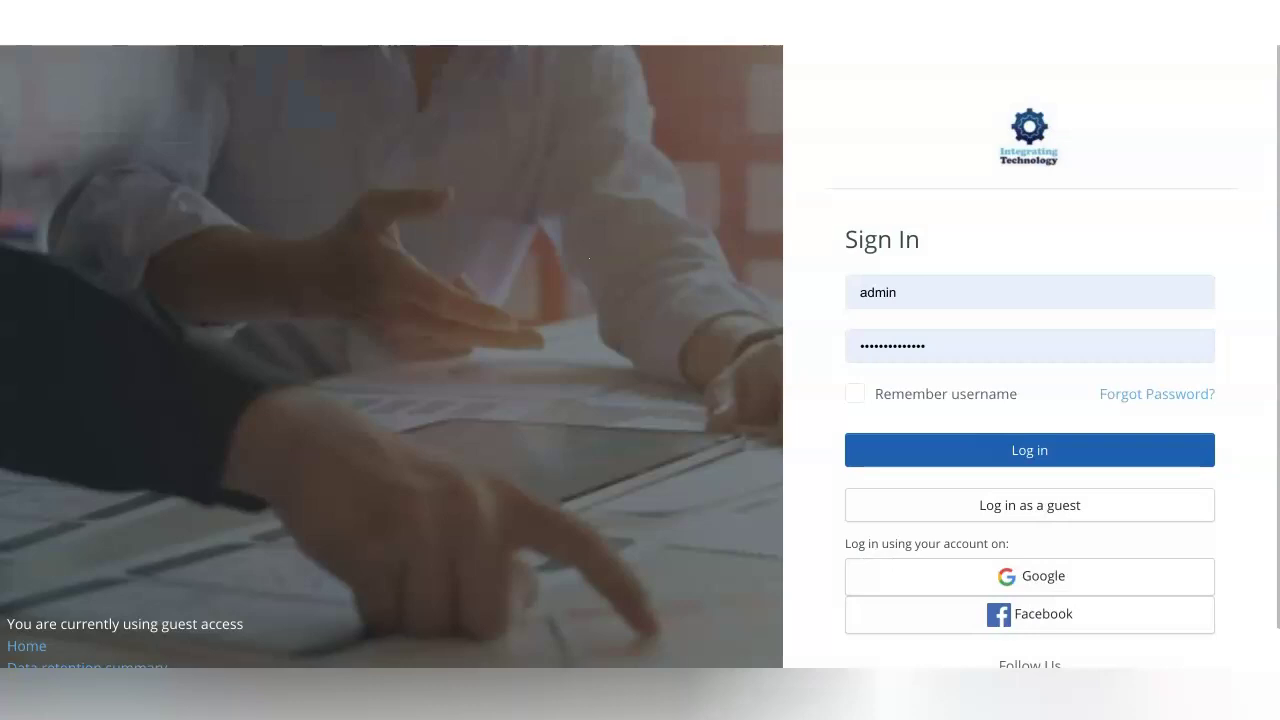
scroll(1030, 400, "down", 2)
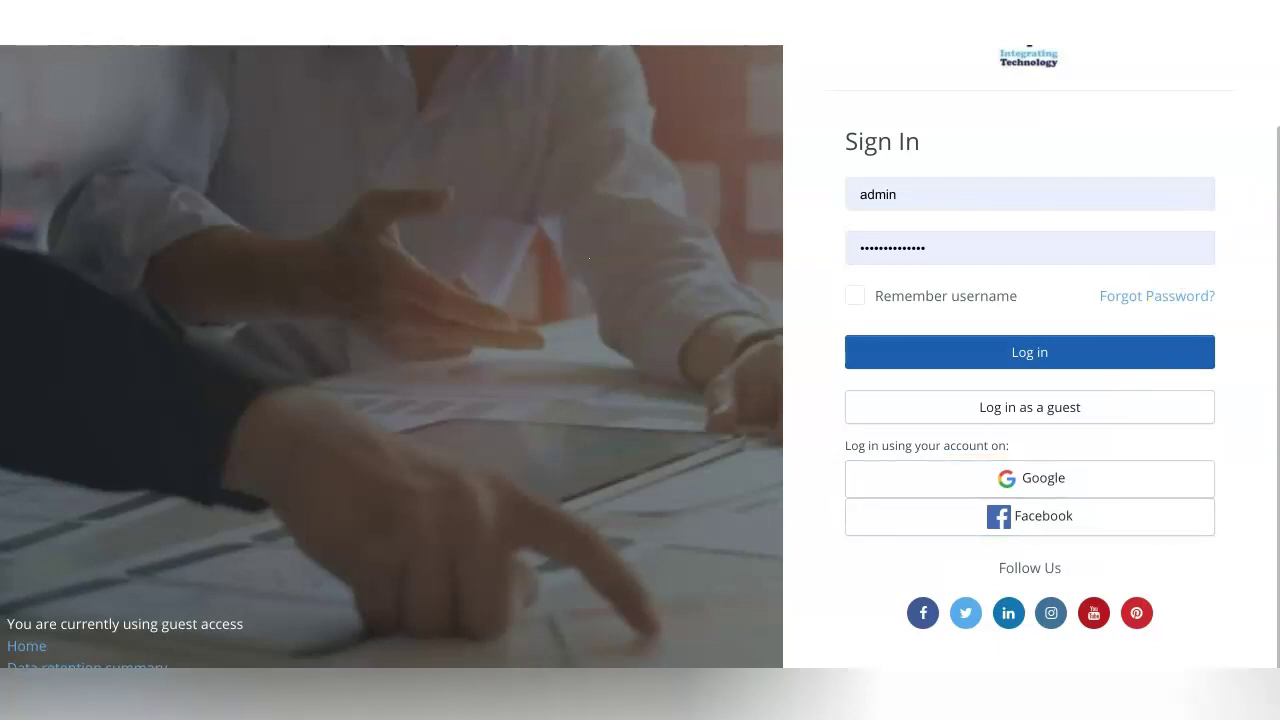
scroll(1030, 400, "up", 1)
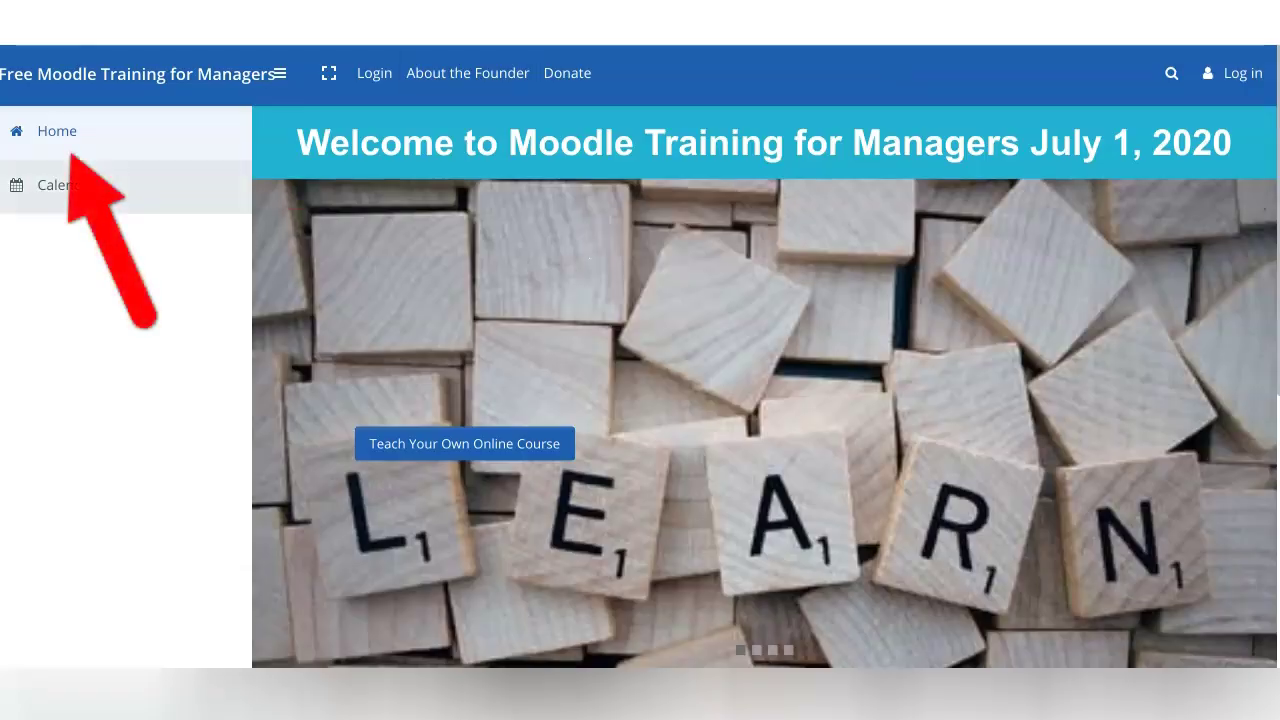
Open the site calendar and view the sidebar's messaging section and its event blocks
left_click(55, 185)
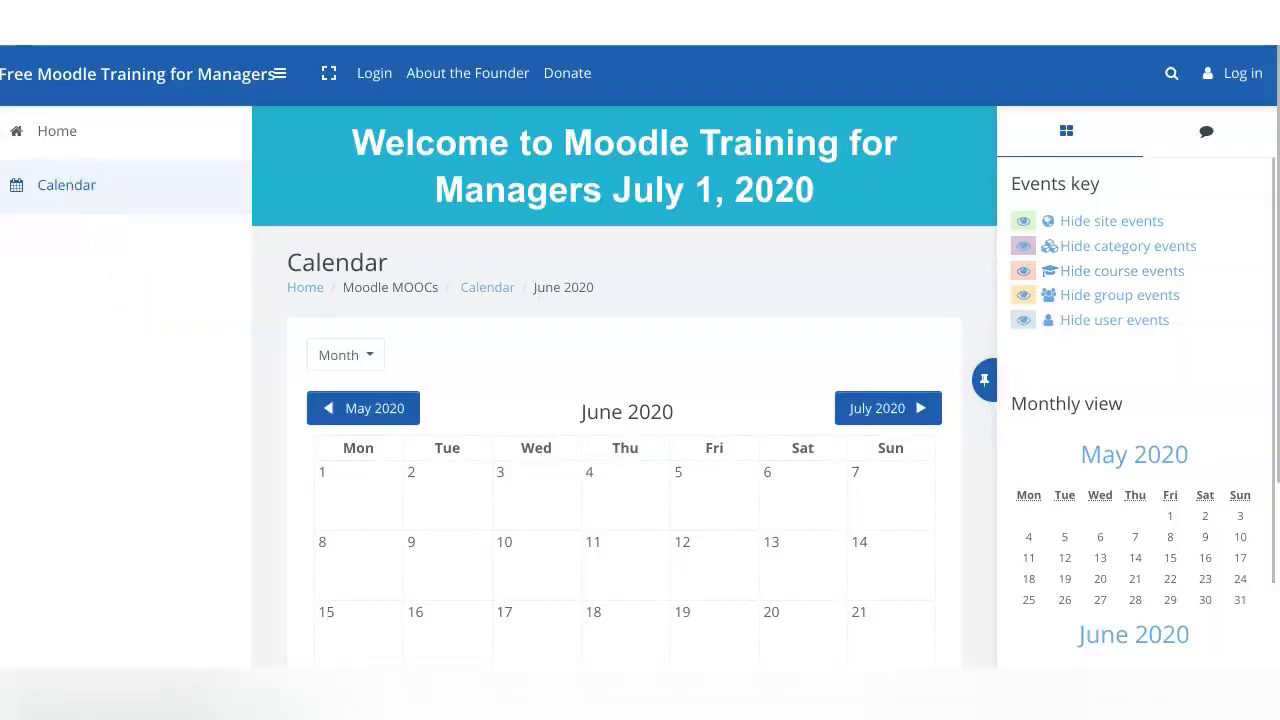
left_click(1206, 131)
left_click(1066, 131)
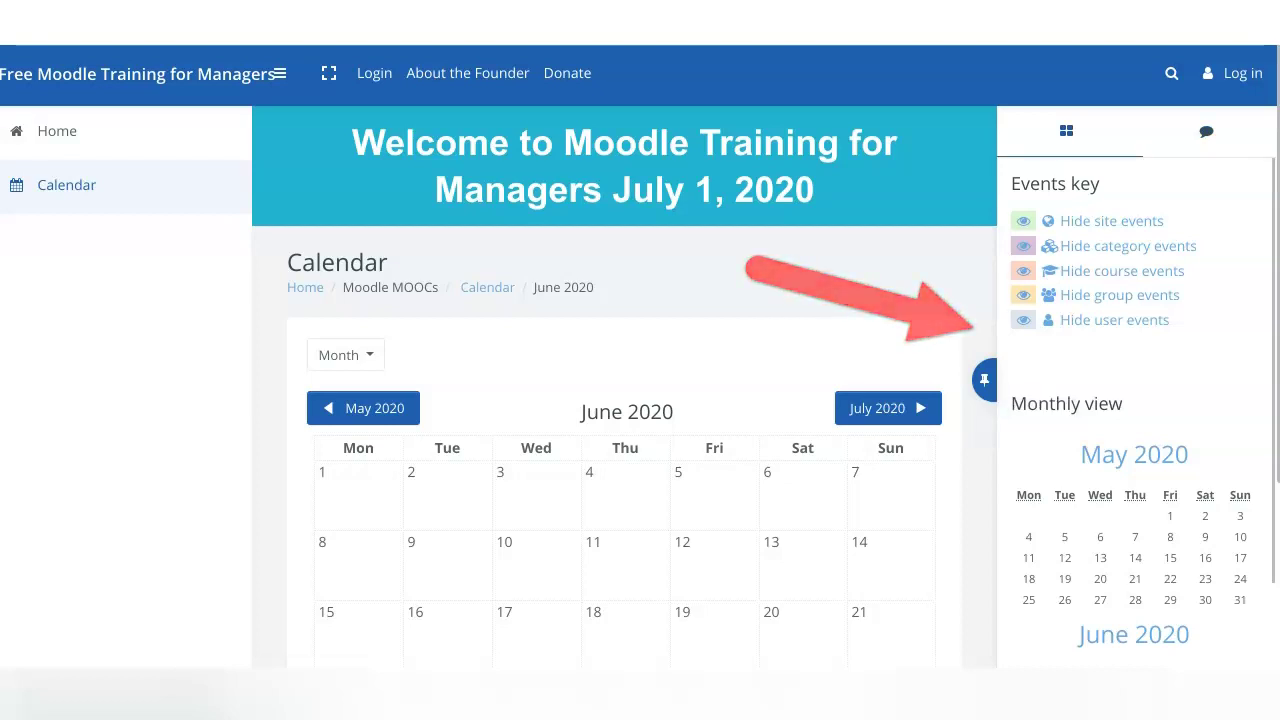
Try out pinning and unpinning the calendar page's block sidebar, leaving it collapsed
left_click(984, 380)
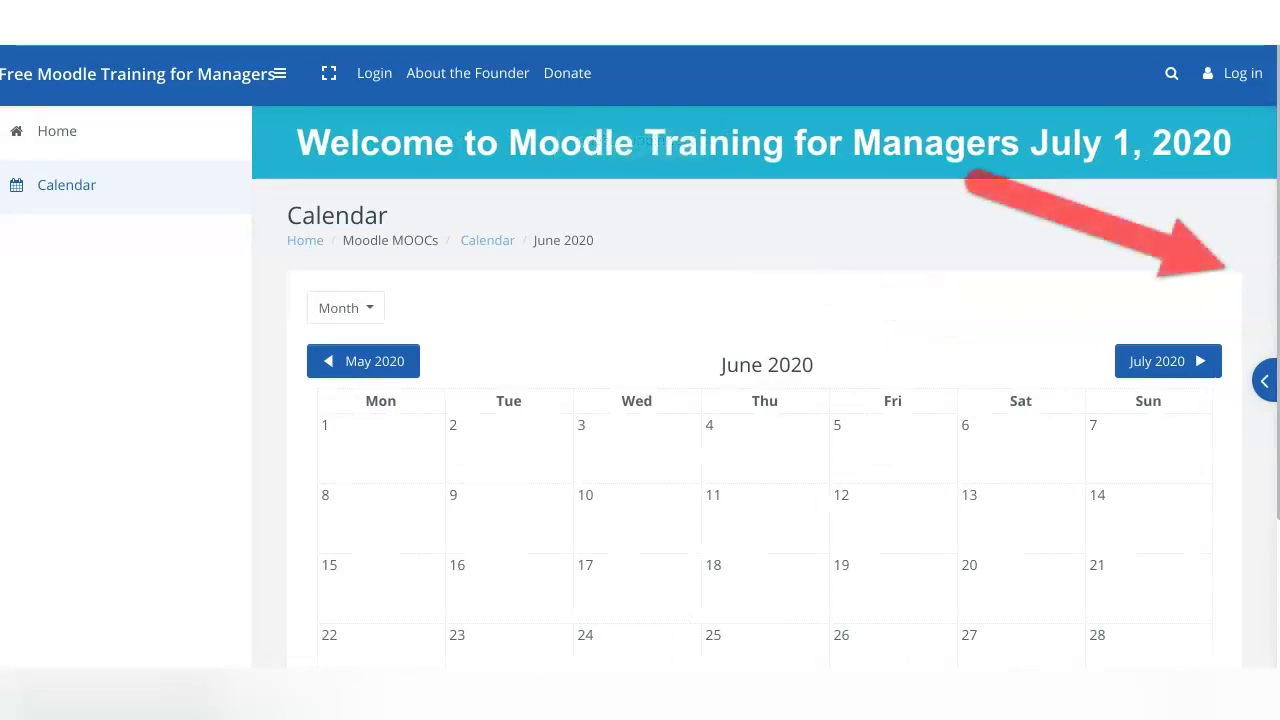
left_click(1264, 380)
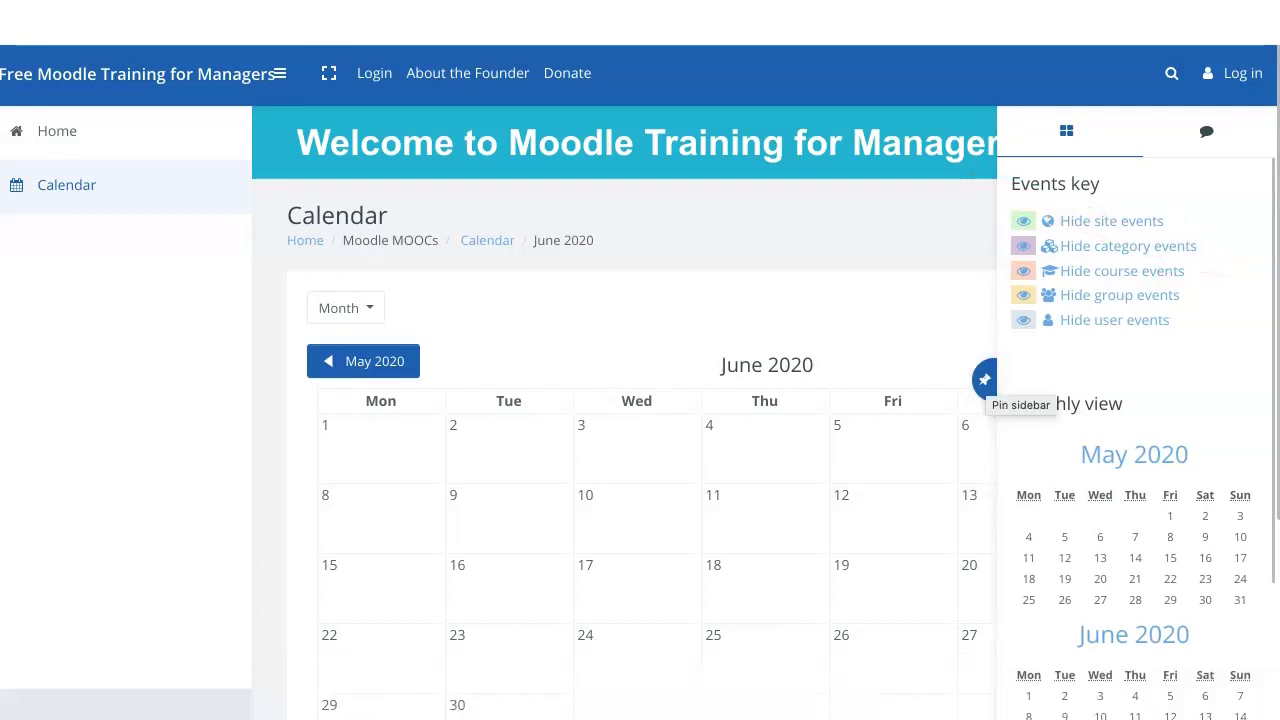
left_click(984, 379)
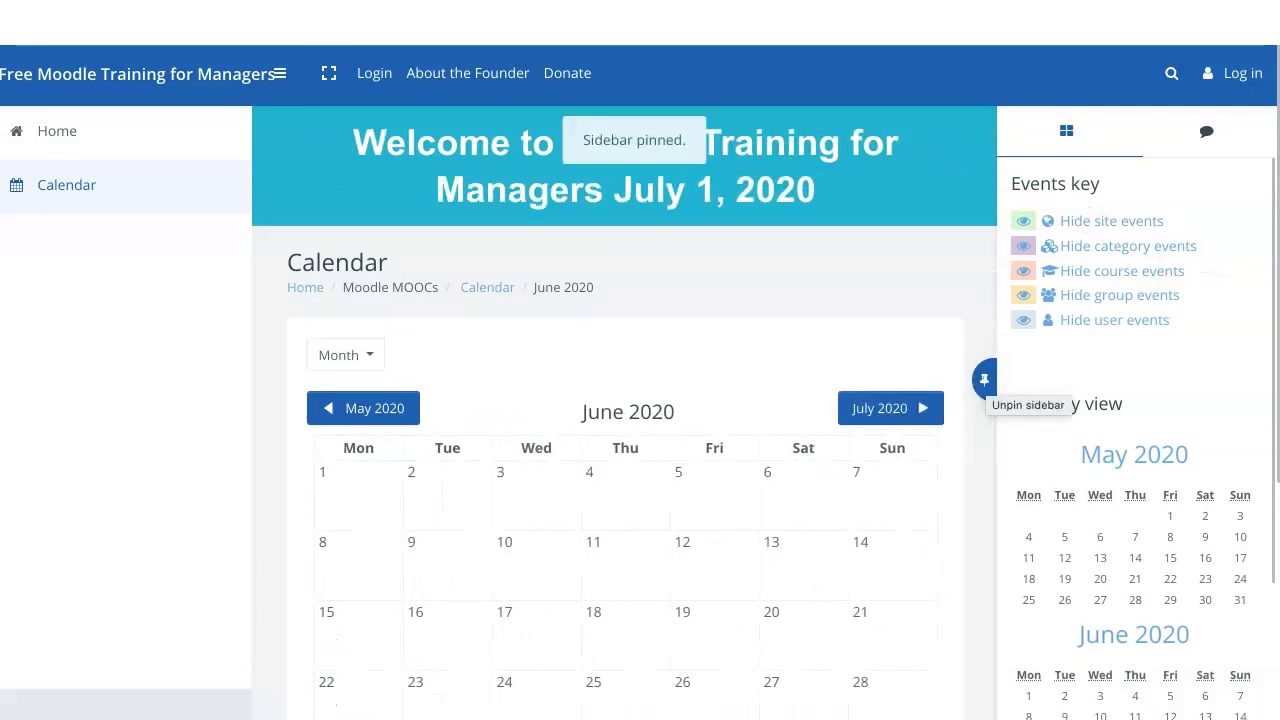
left_click(984, 379)
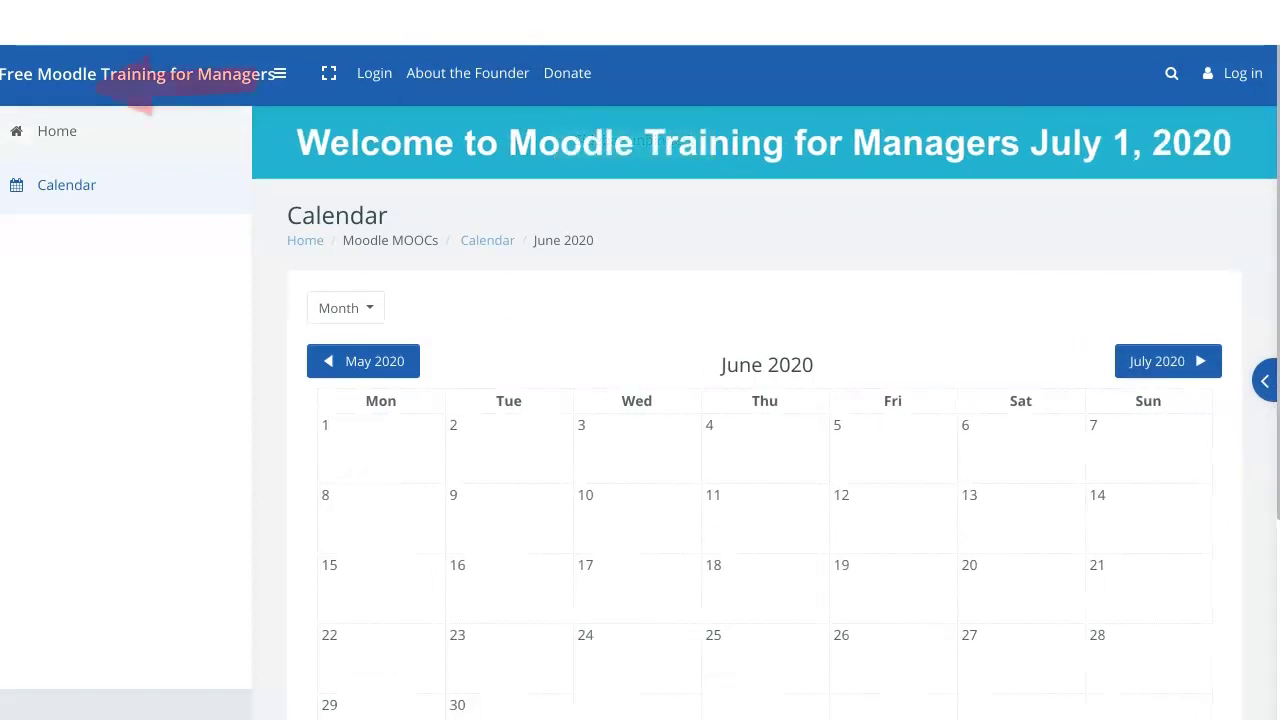
Return to the site home page and log in with the Google account
left_click(92, 76)
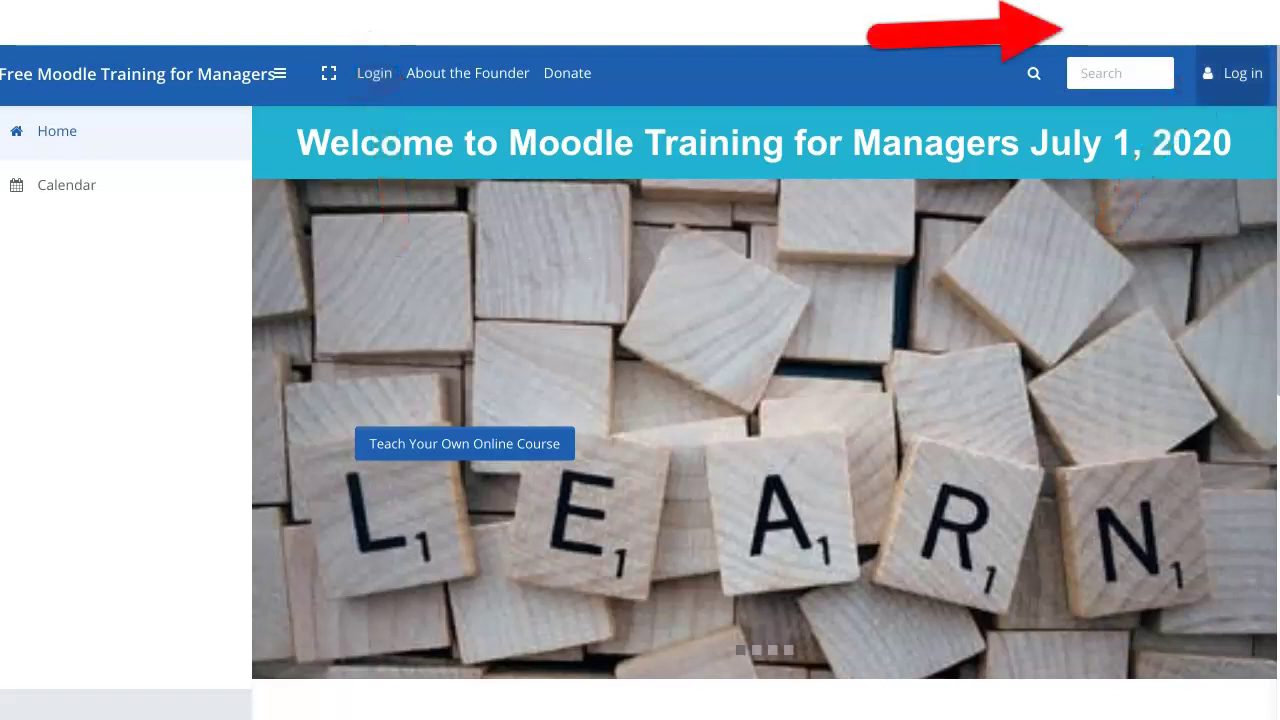
left_click(1232, 73)
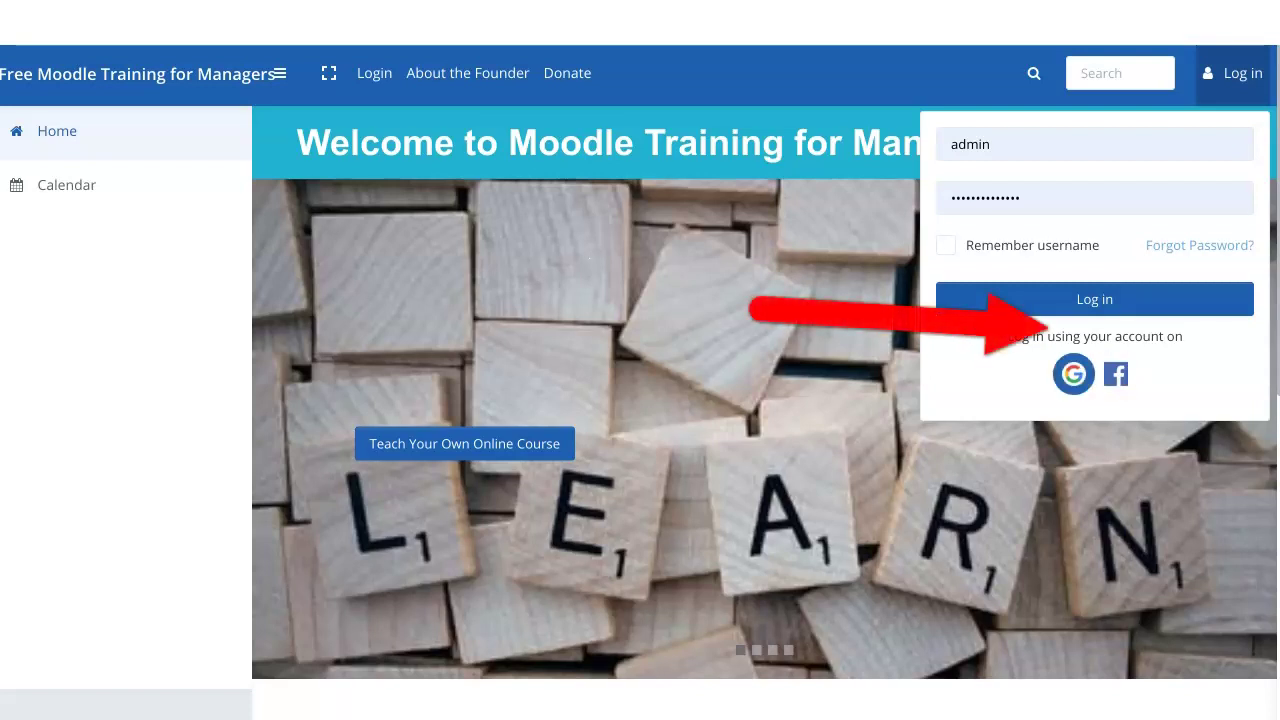
left_click(1073, 374)
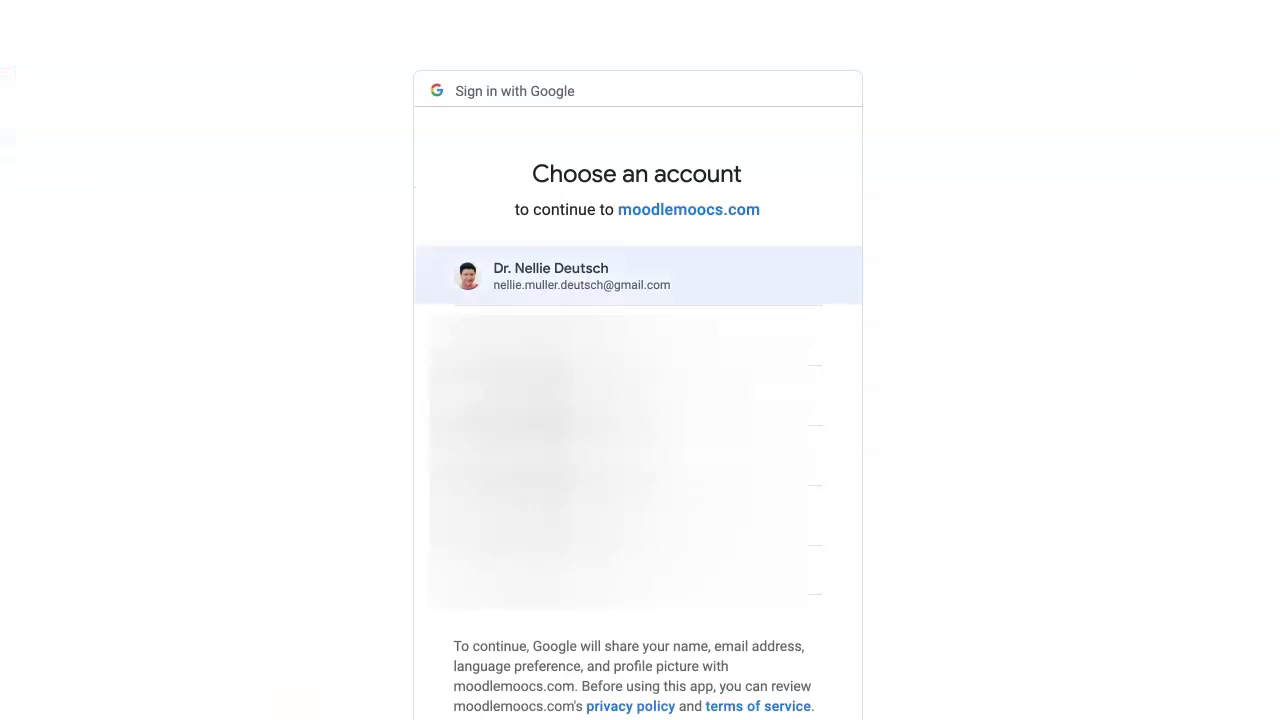
left_click(560, 276)
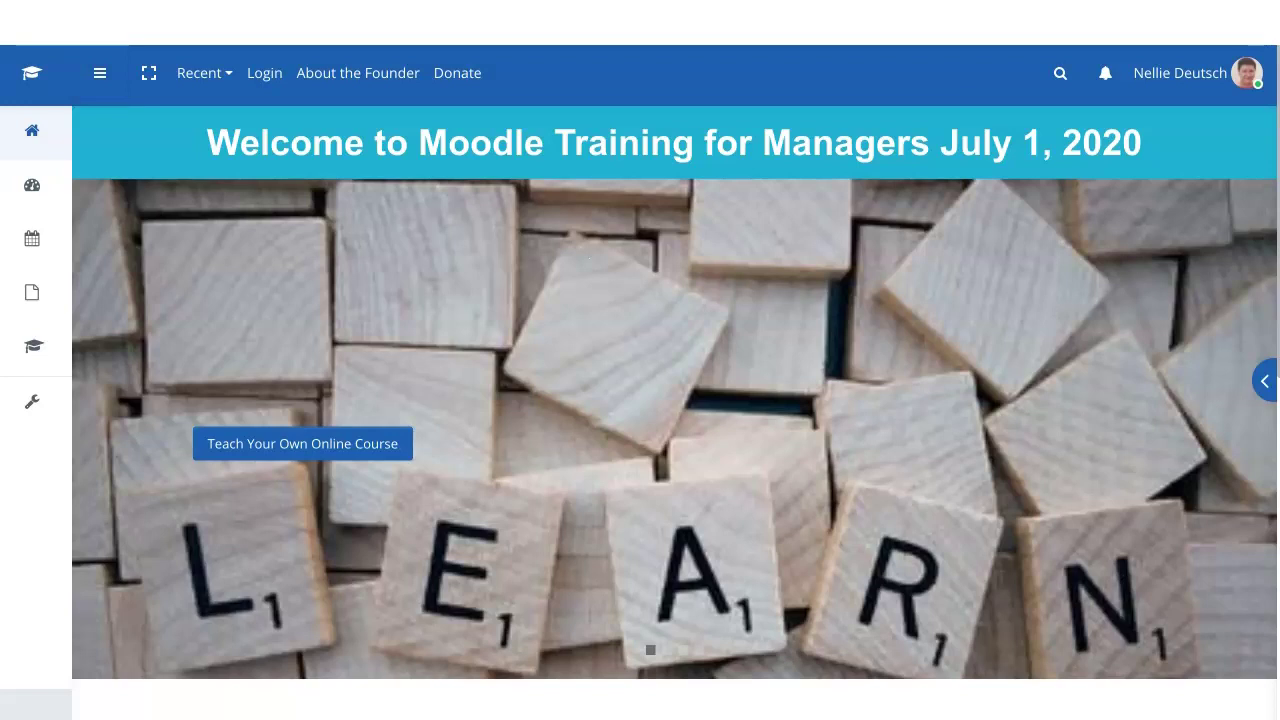
Look through the navigation drawer and the messaging sidebar, including the starred personal space conversation and the message settings
left_click(99, 73)
left_click(280, 73)
left_click(1264, 380)
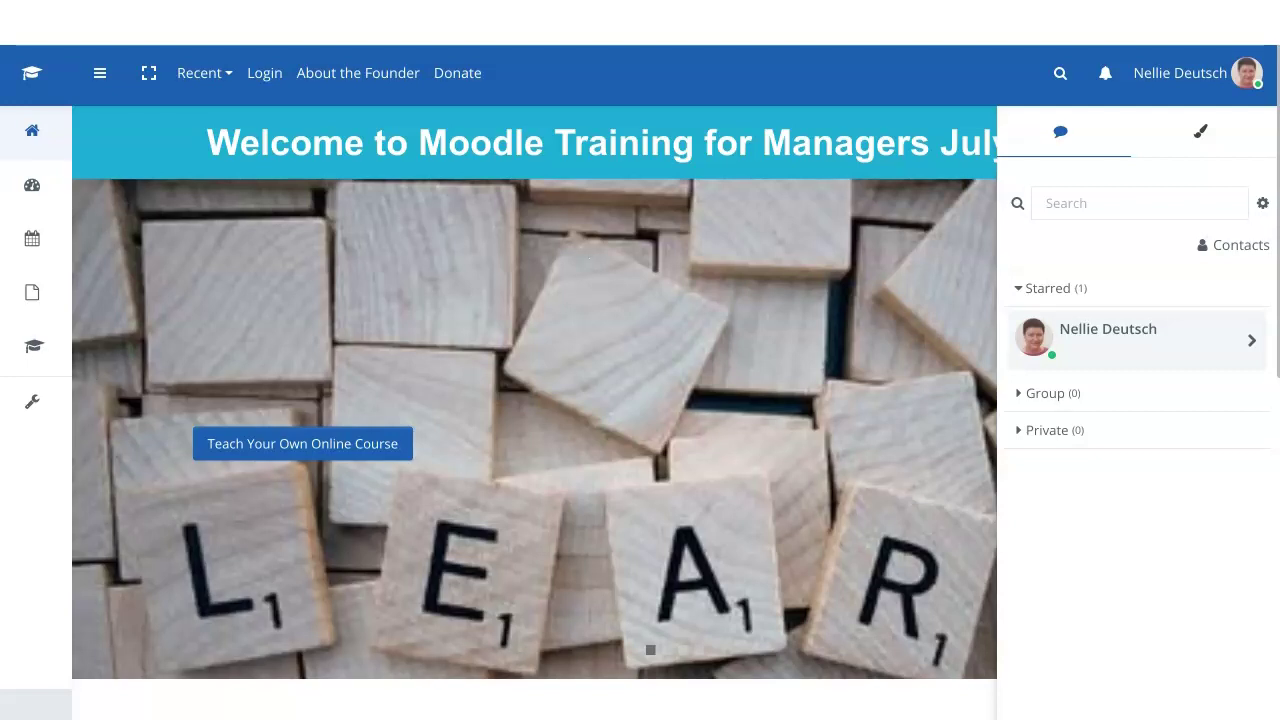
left_click(1135, 339)
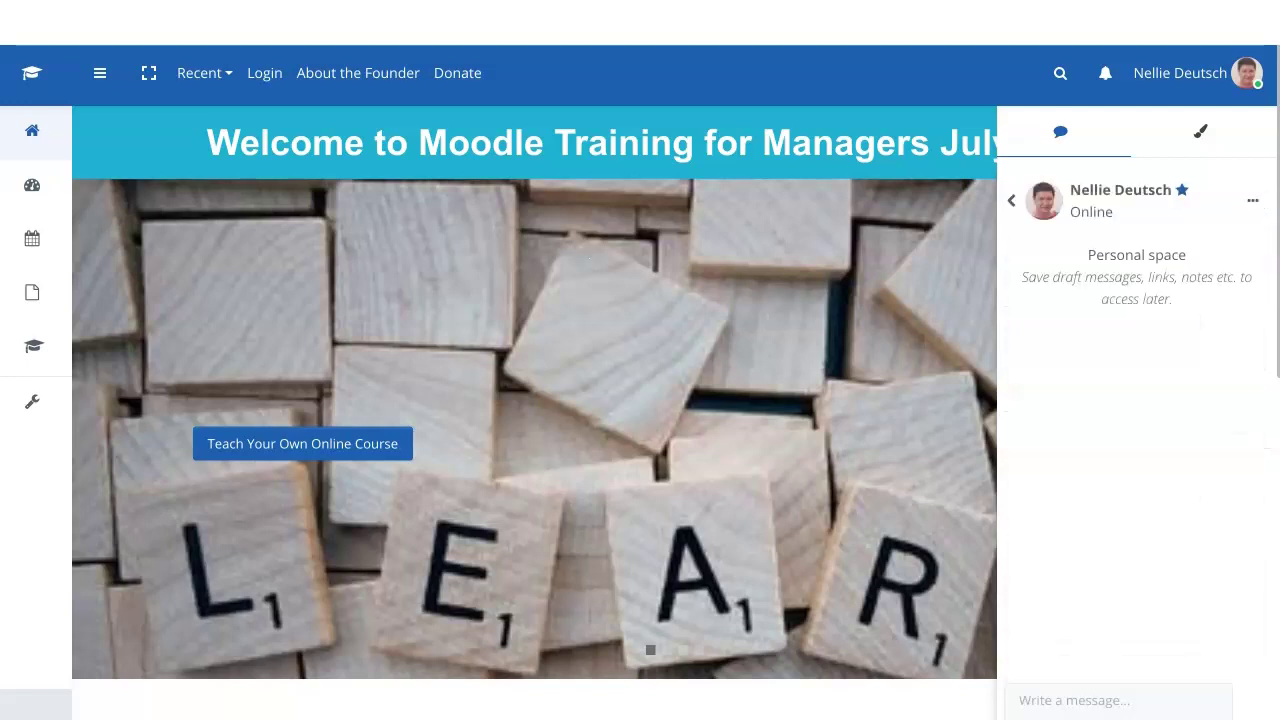
left_click(1011, 200)
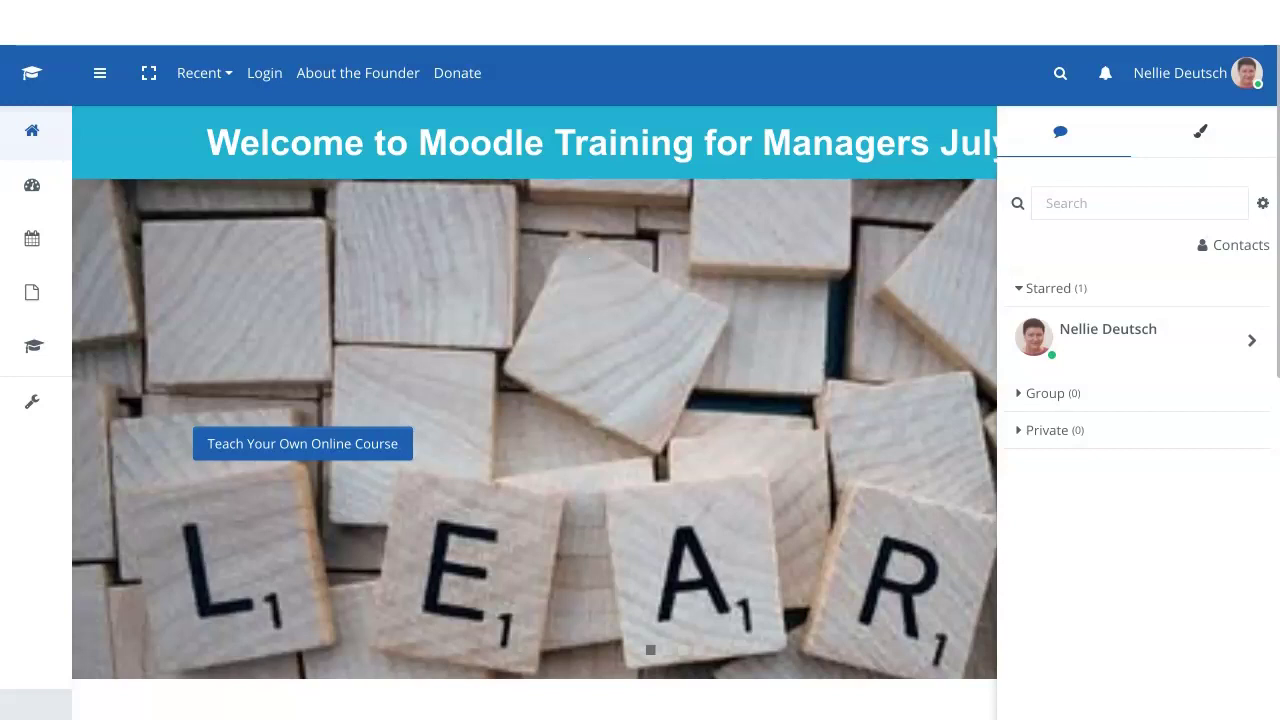
left_click(1262, 203)
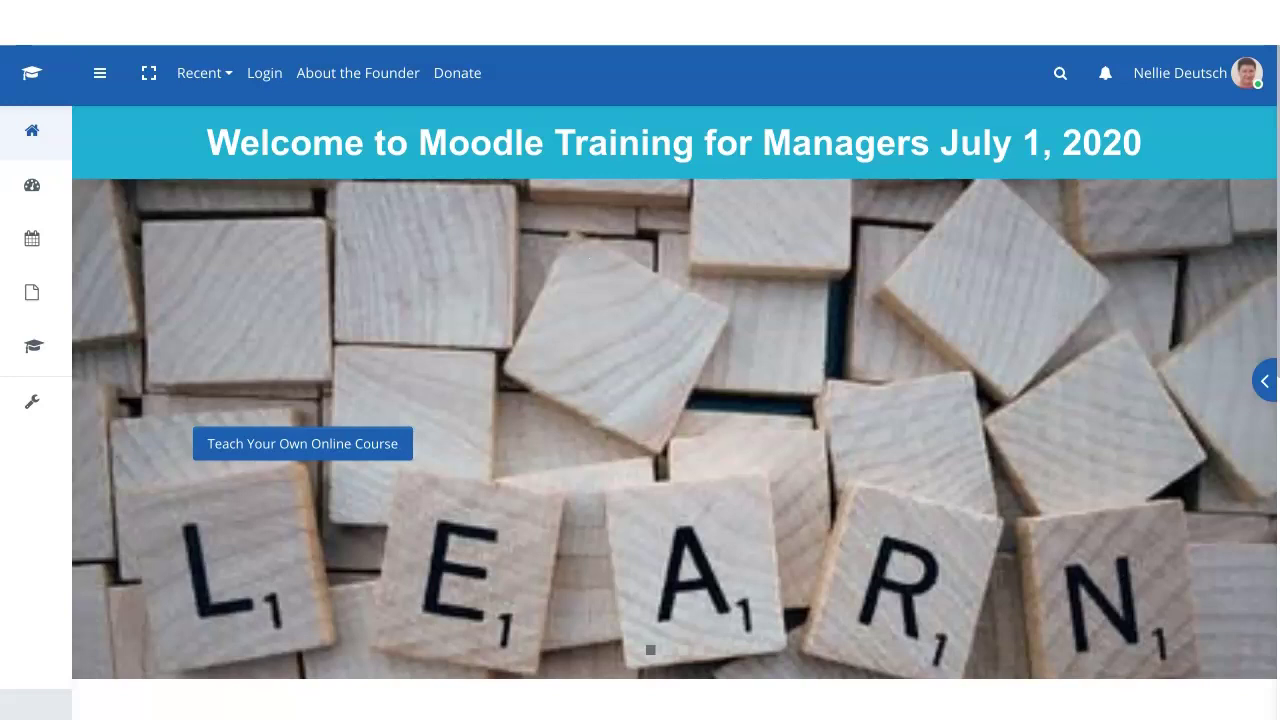
View the list of recent courses and open the Site administration page
left_click(204, 73)
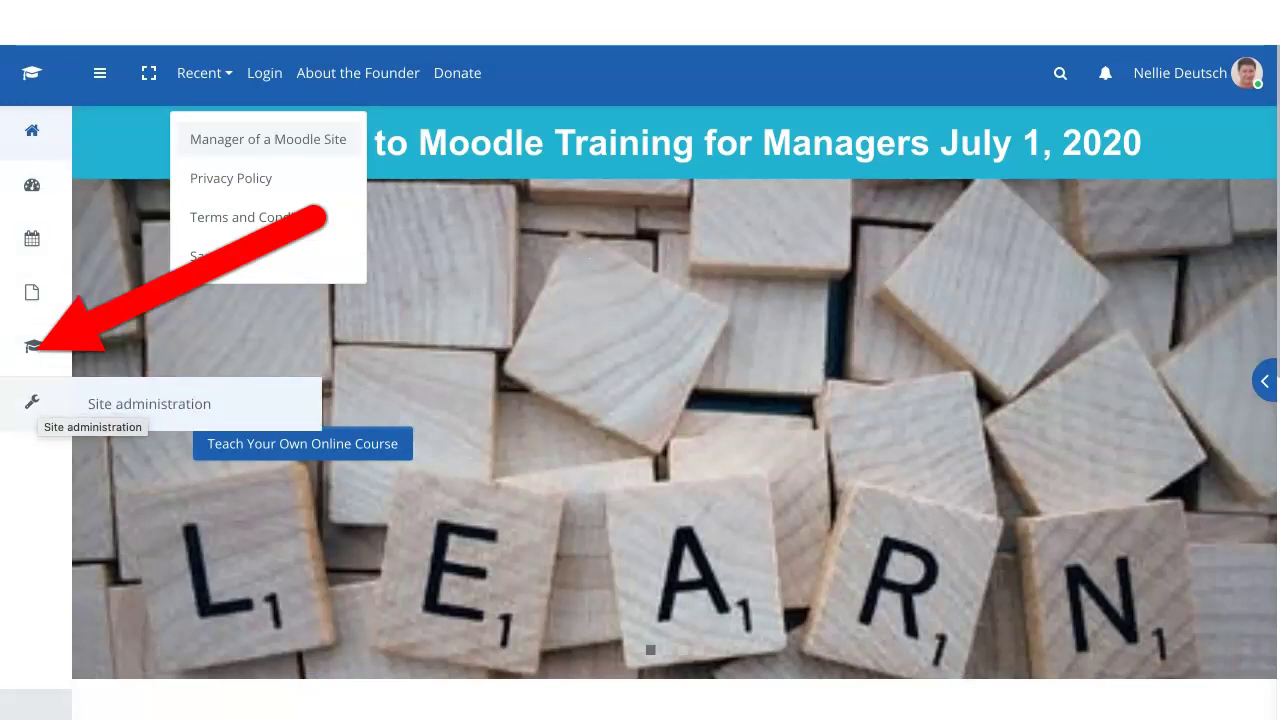
left_click(33, 403)
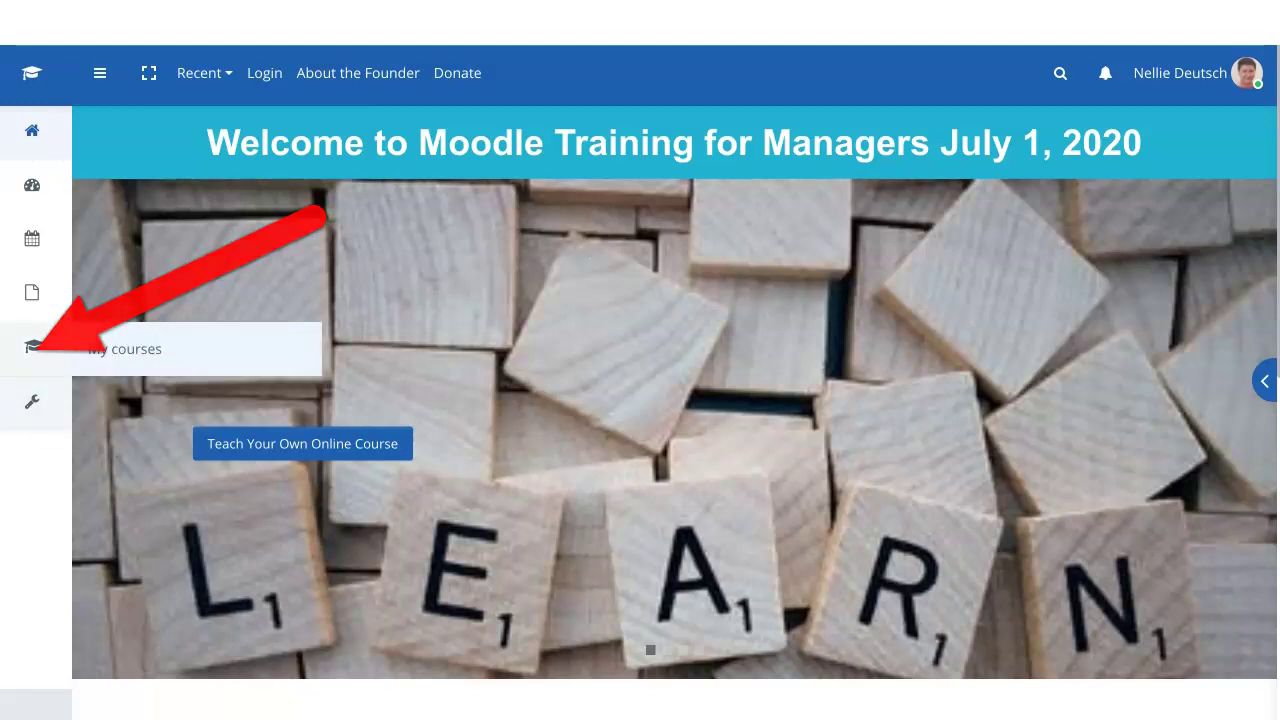
scroll(675, 412, "down", 1)
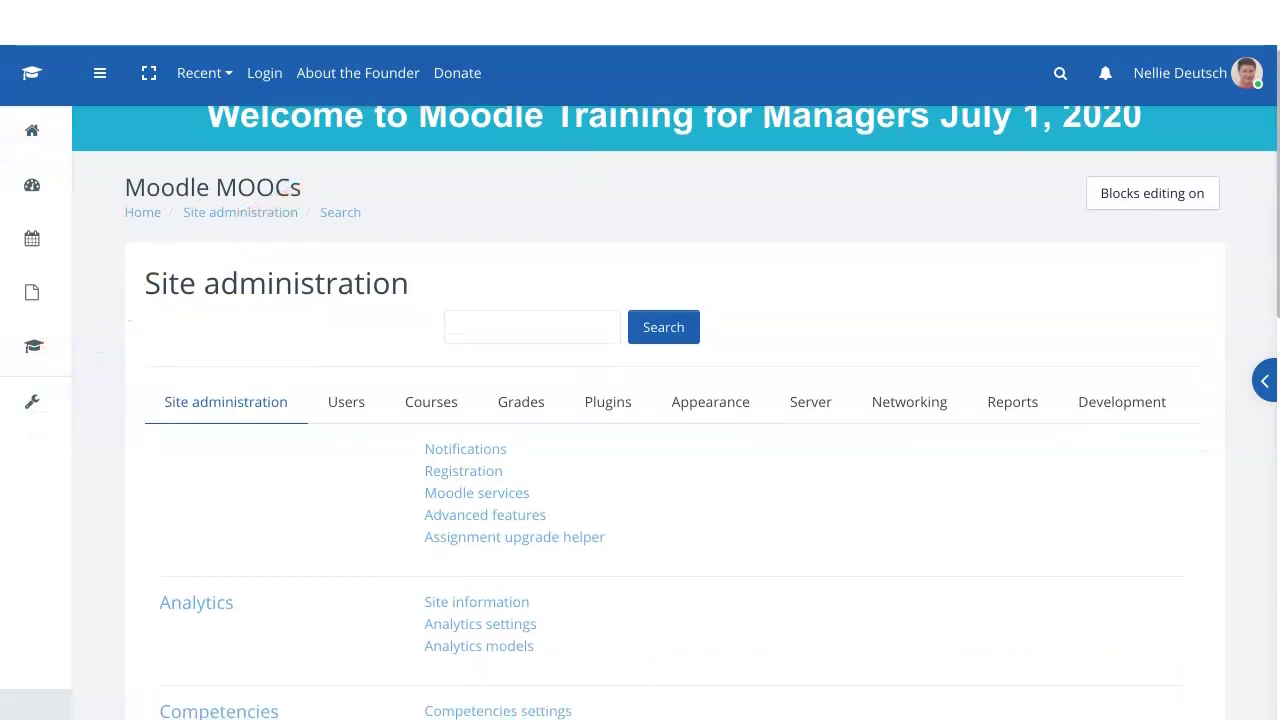
Open the Edwiser RemUI theme settings from the Themes list in the Appearance administration section
left_click(710, 402)
scroll(675, 412, "down", 8)
scroll(474, 468, "down", 1)
scroll(474, 468, "up", 5)
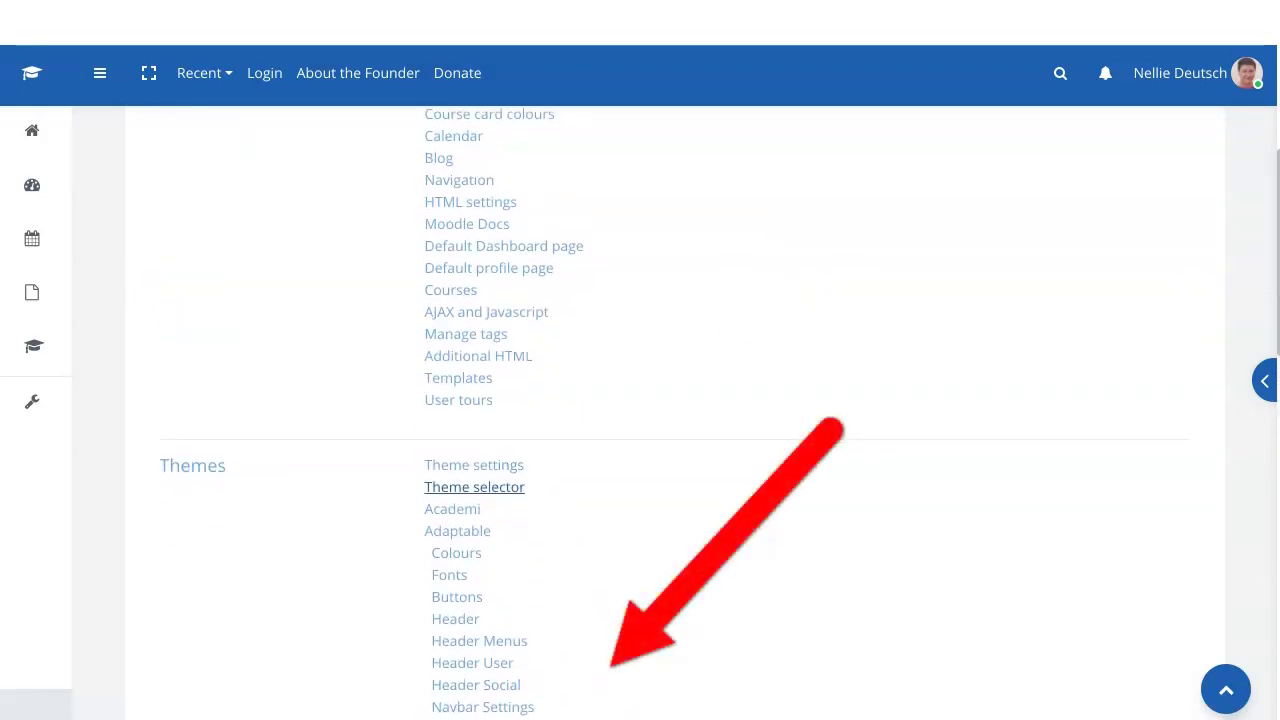
scroll(474, 487, "down", 2)
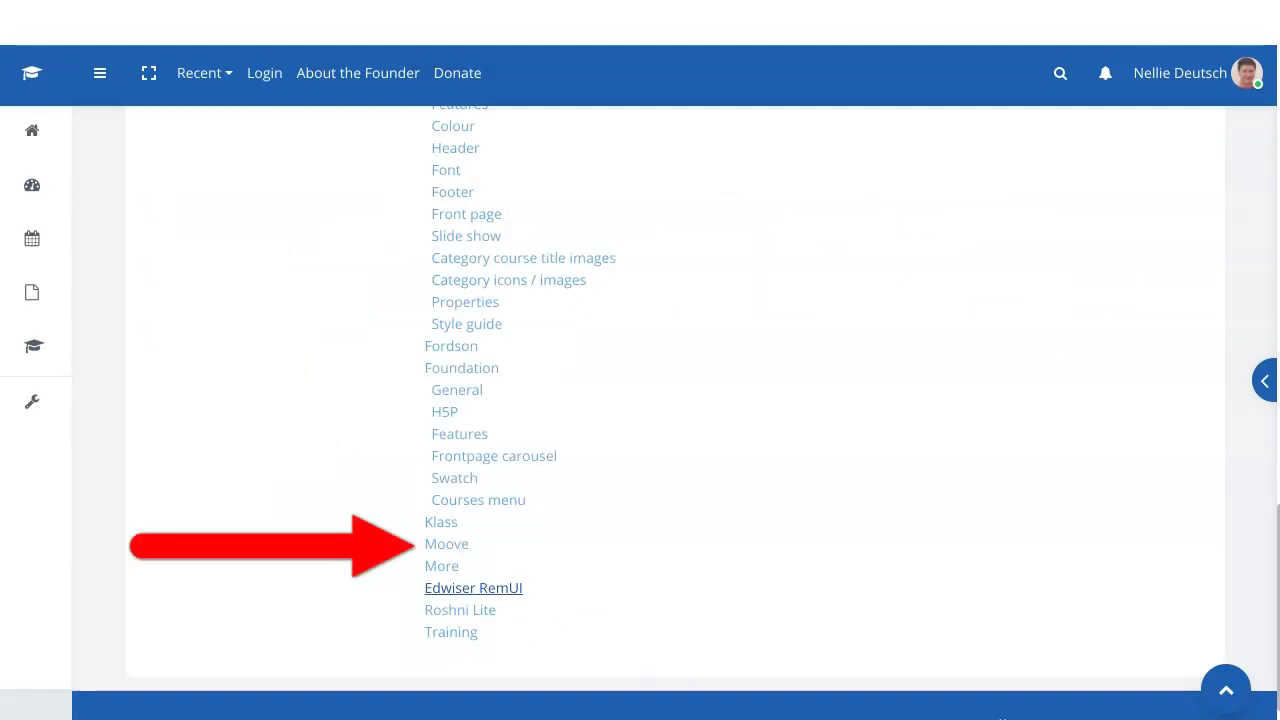
left_click(473, 588)
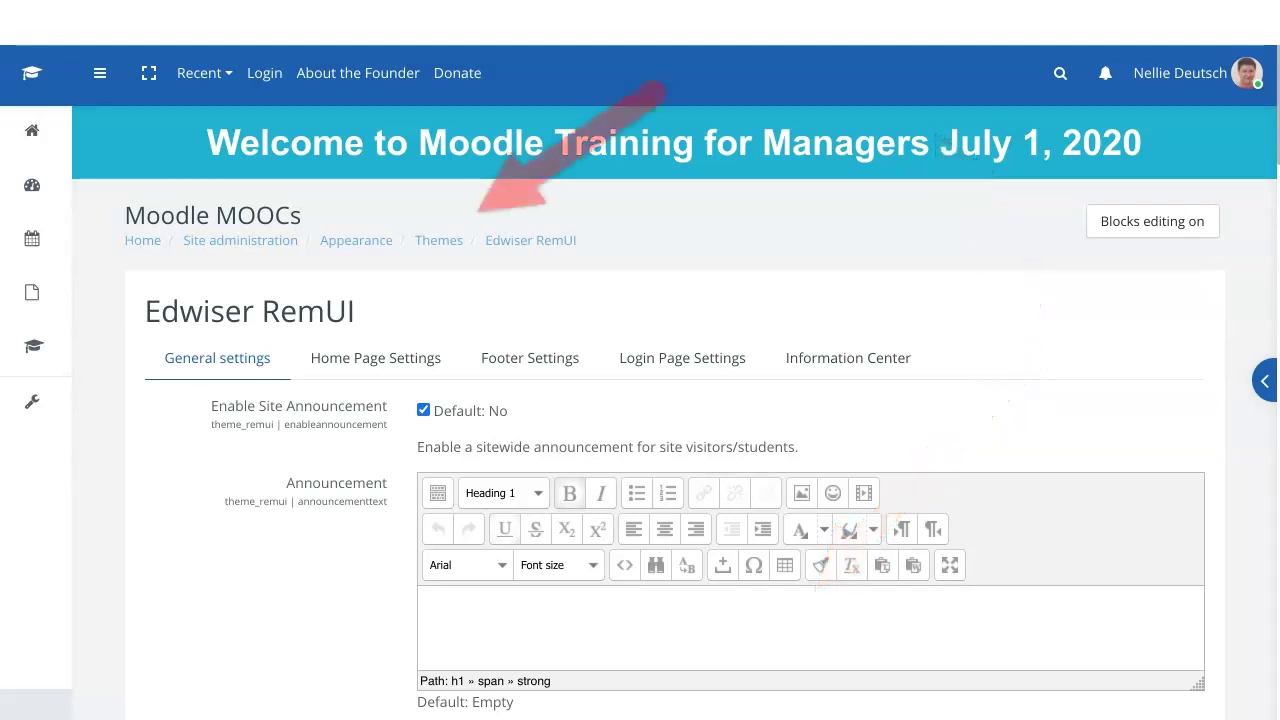
Examine the theme's General settings, from the site announcement and its type to the recent courses, message panel and course display options
scroll(676, 411, "down", 2)
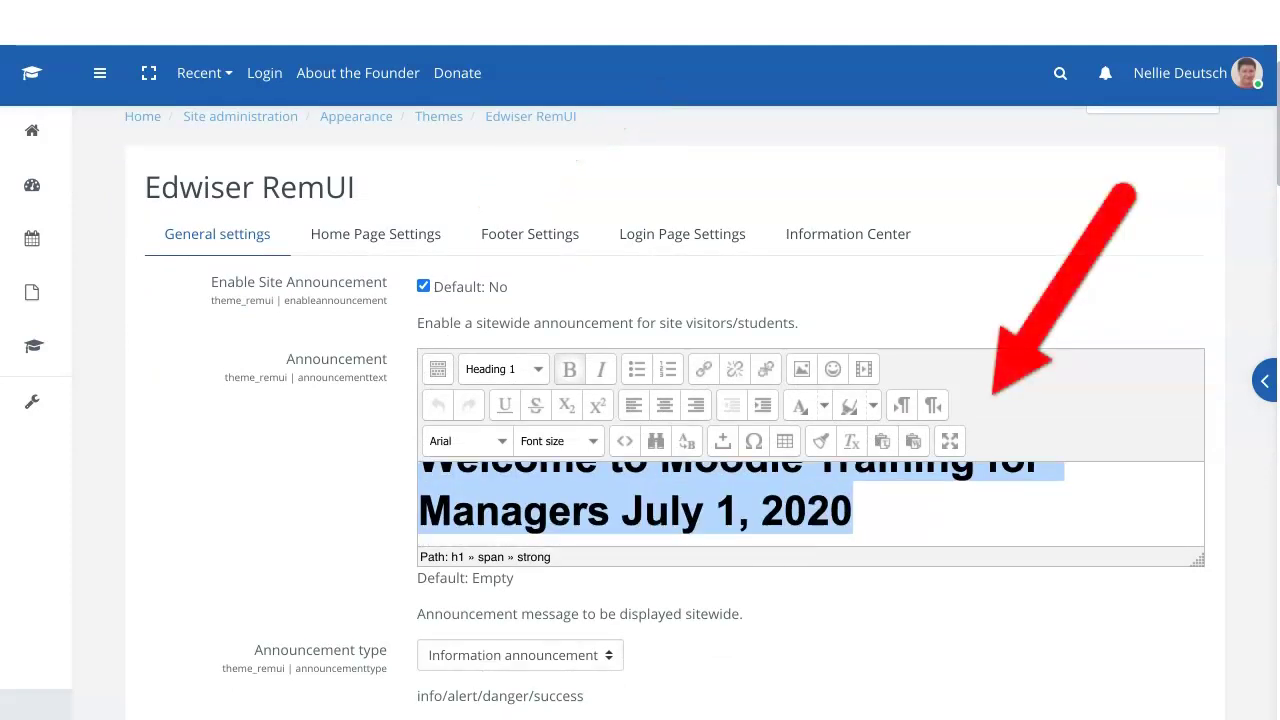
scroll(676, 411, "up", 2)
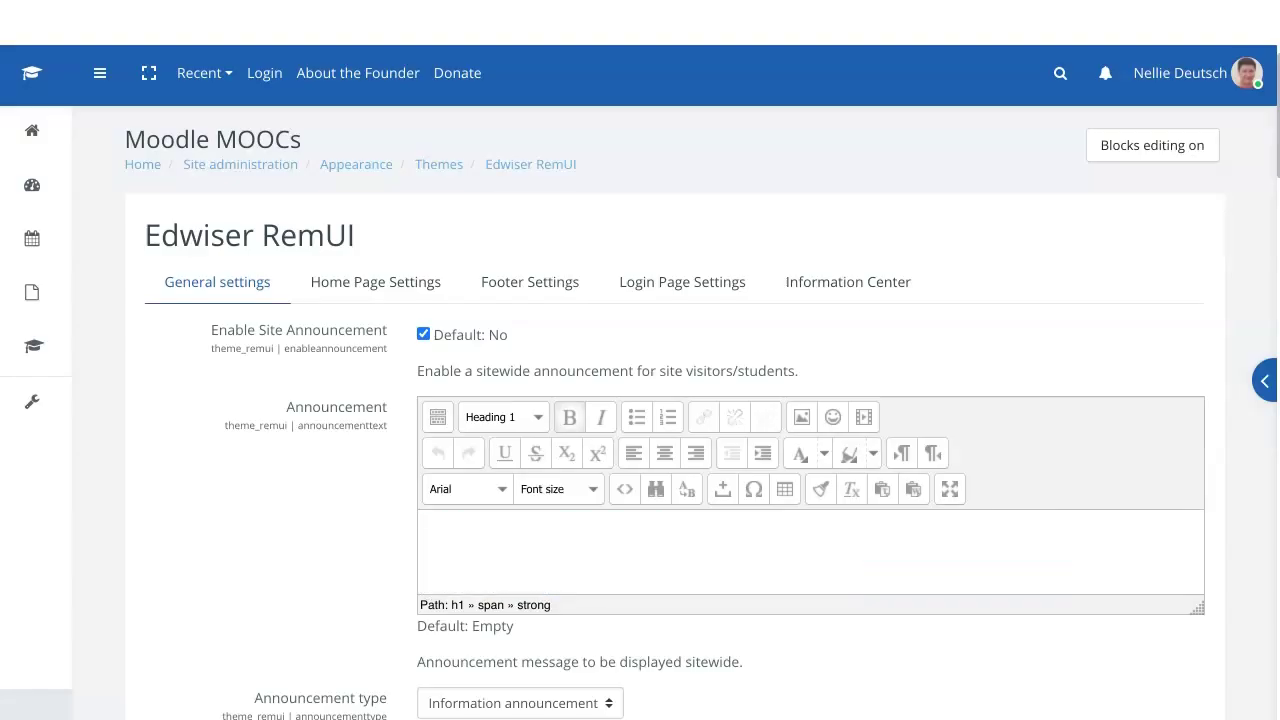
key("ctrl+z")
scroll(676, 411, "down", 4)
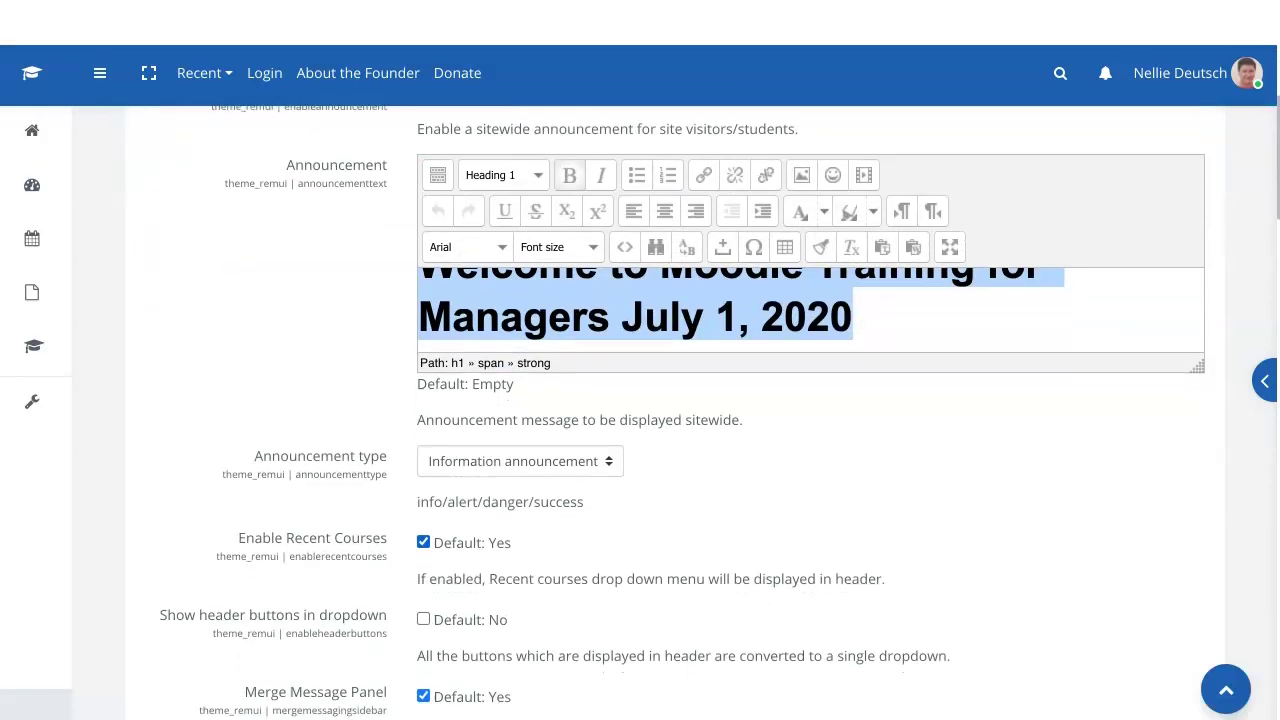
scroll(676, 411, "down", 1)
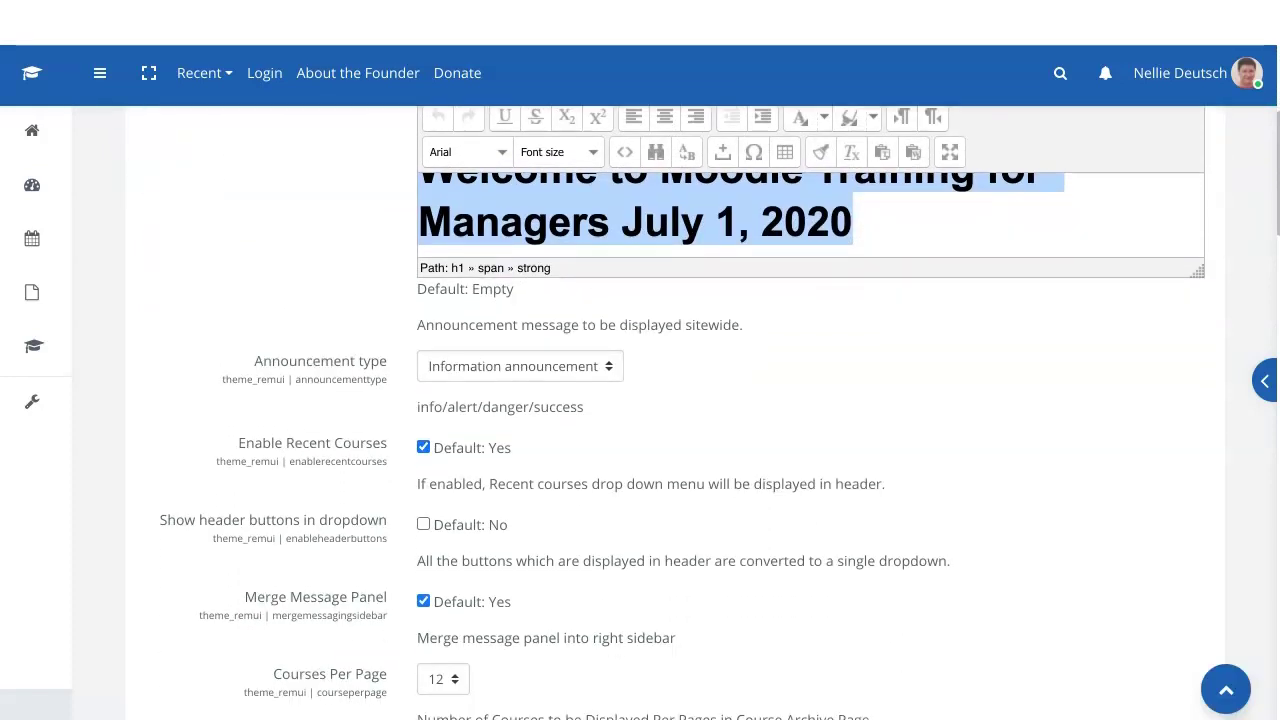
scroll(676, 411, "down", 2)
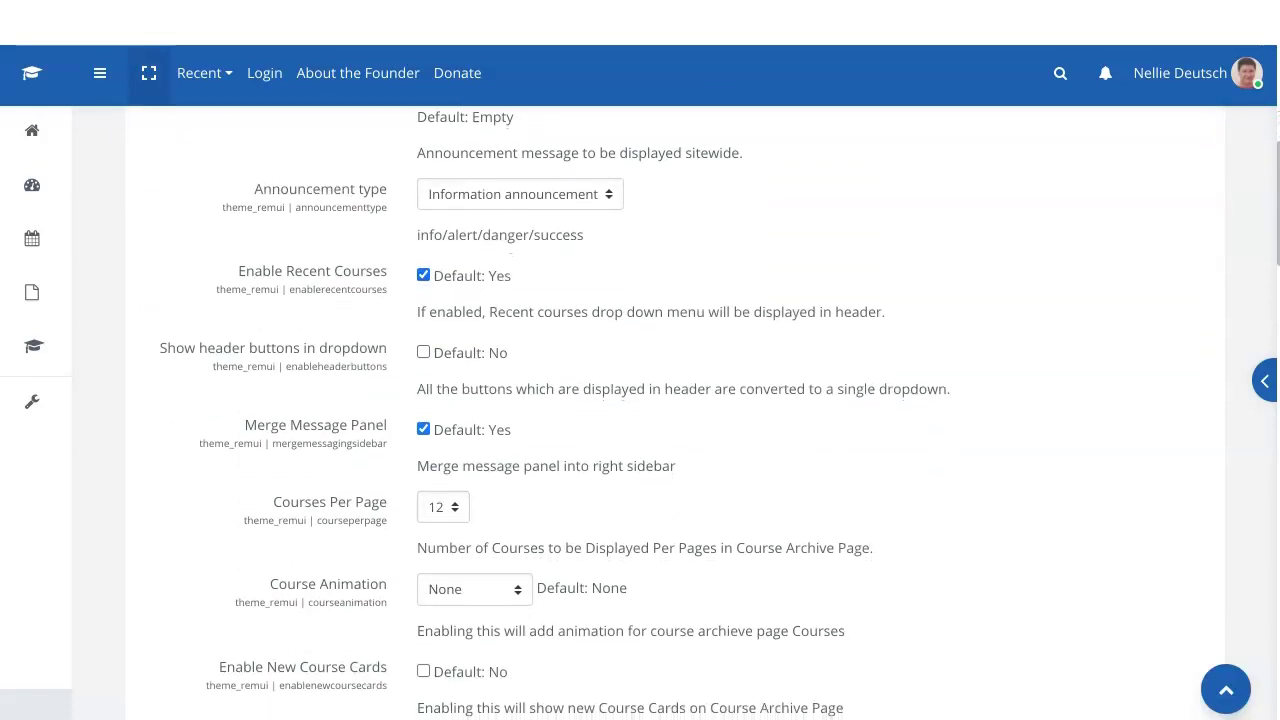
scroll(676, 411, "up", 7)
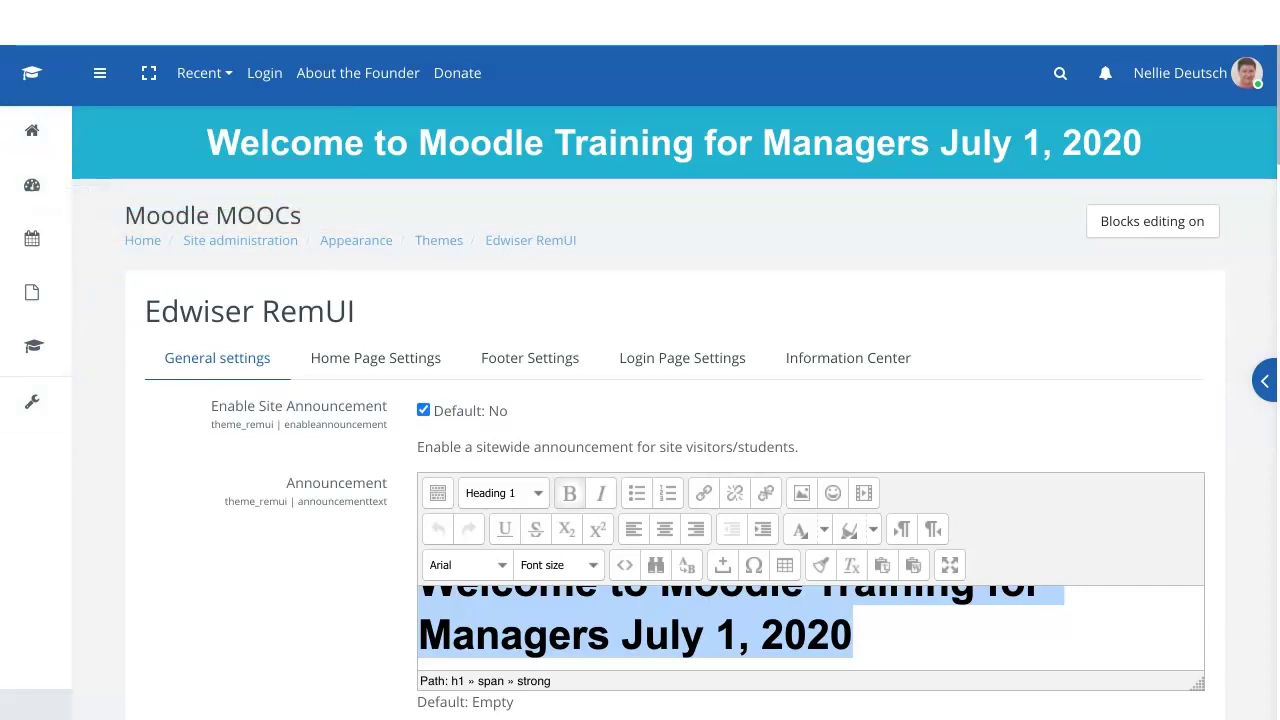
scroll(674, 412, "down", 2)
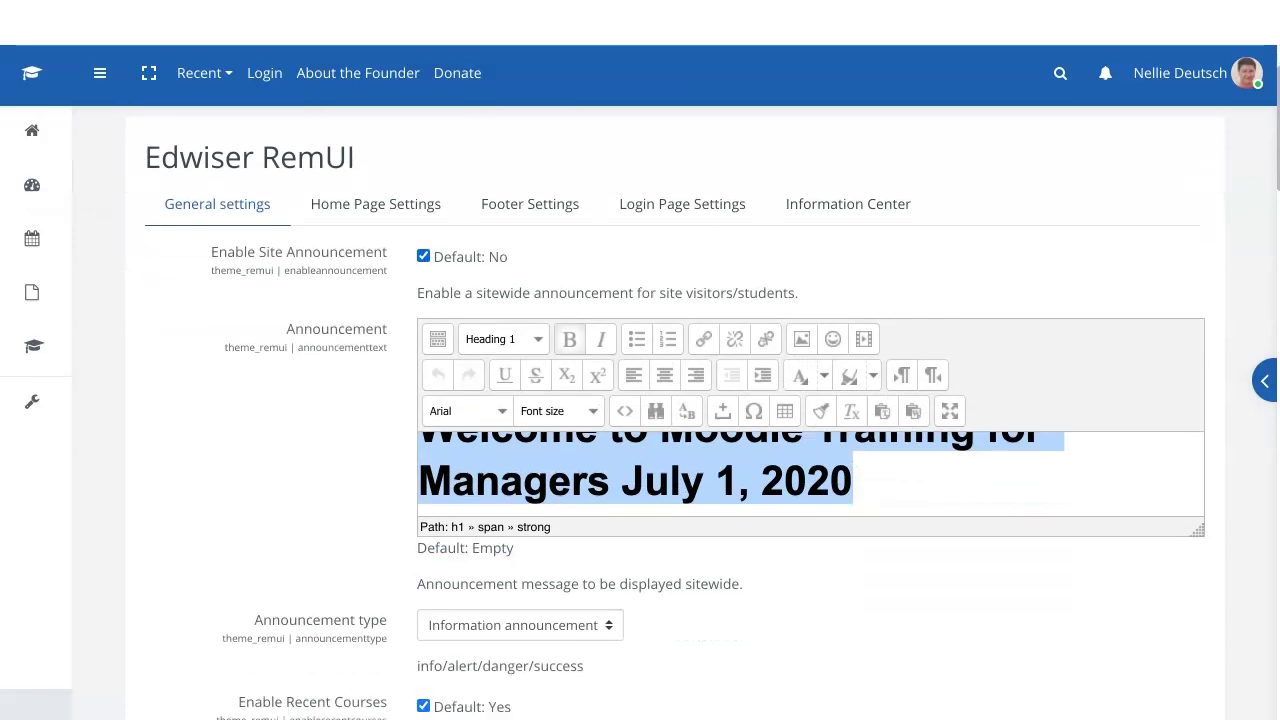
scroll(674, 412, "up", 2)
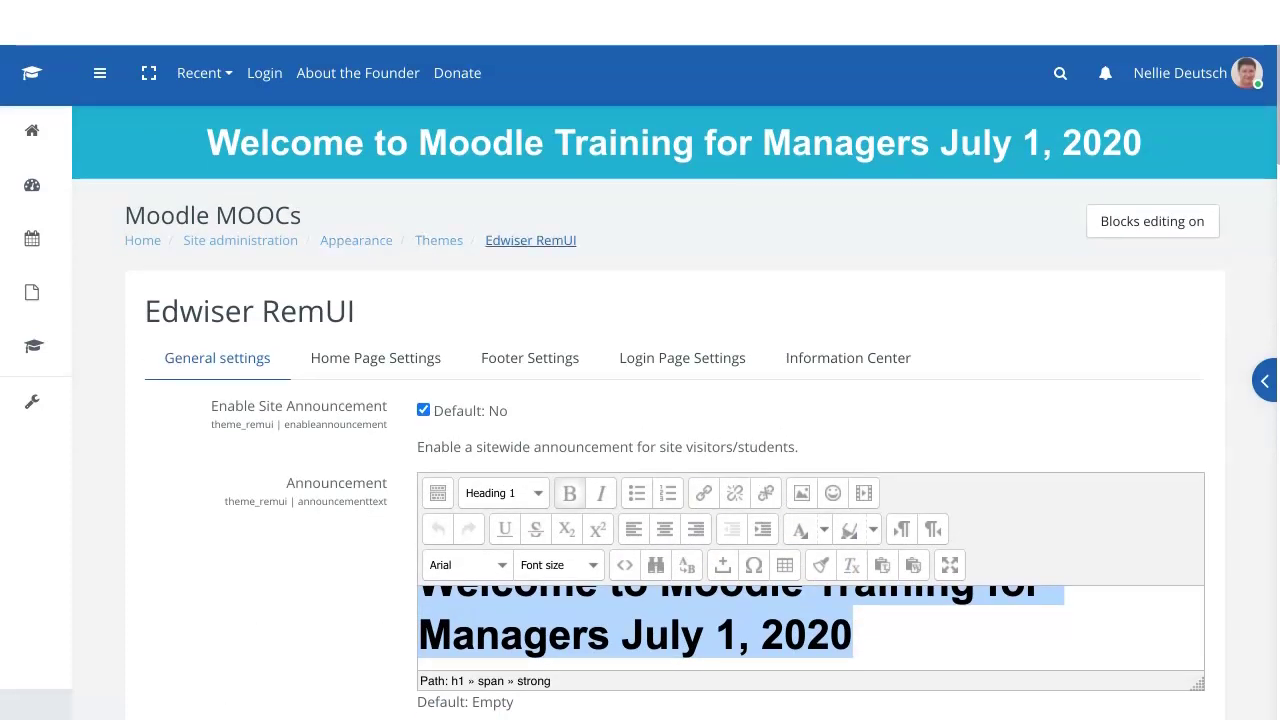
Open the Information Center of the theme settings and review the license activation and recent news sections
left_click(530, 240)
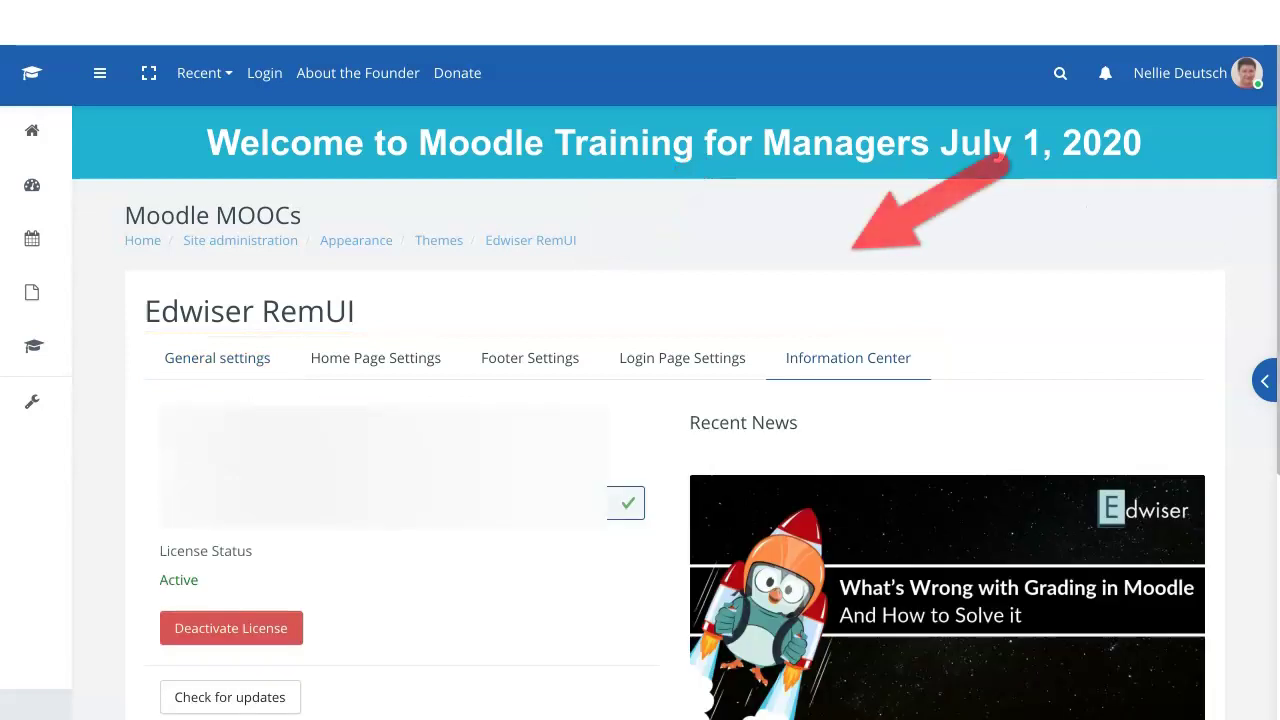
scroll(640, 400, "down", 1)
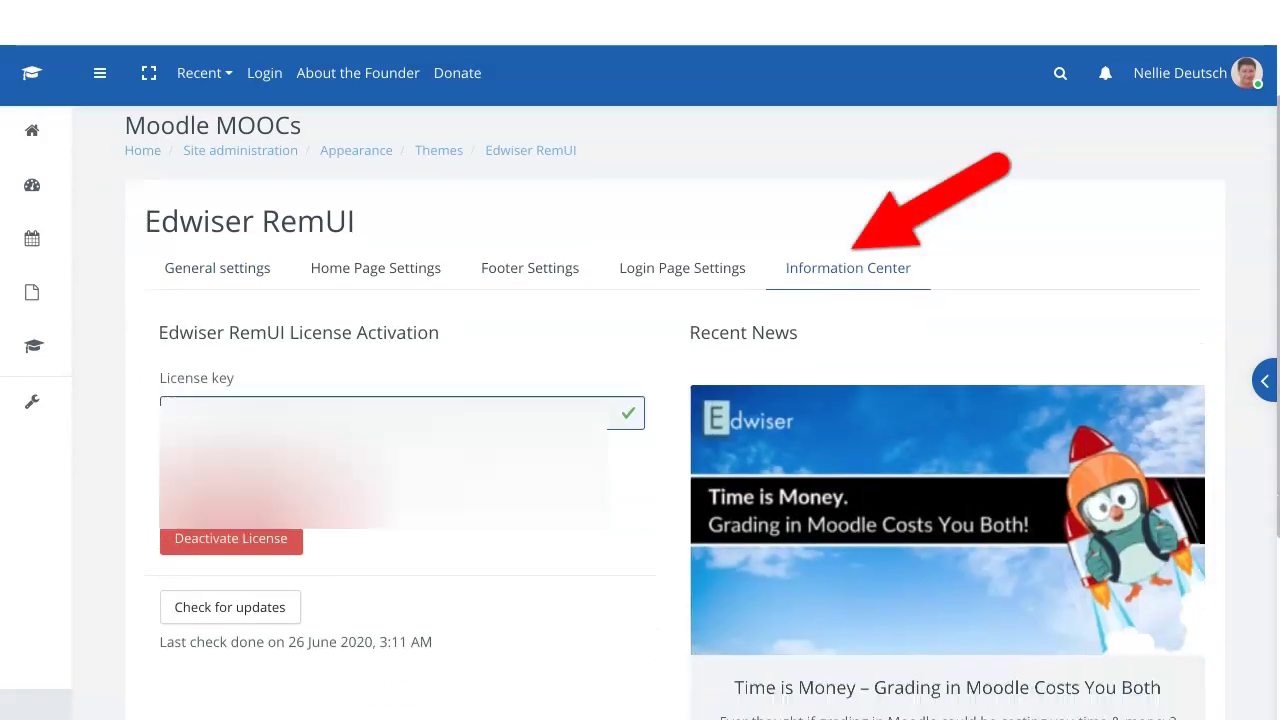
scroll(640, 400, "down", 1)
scroll(640, 400, "down", 1)
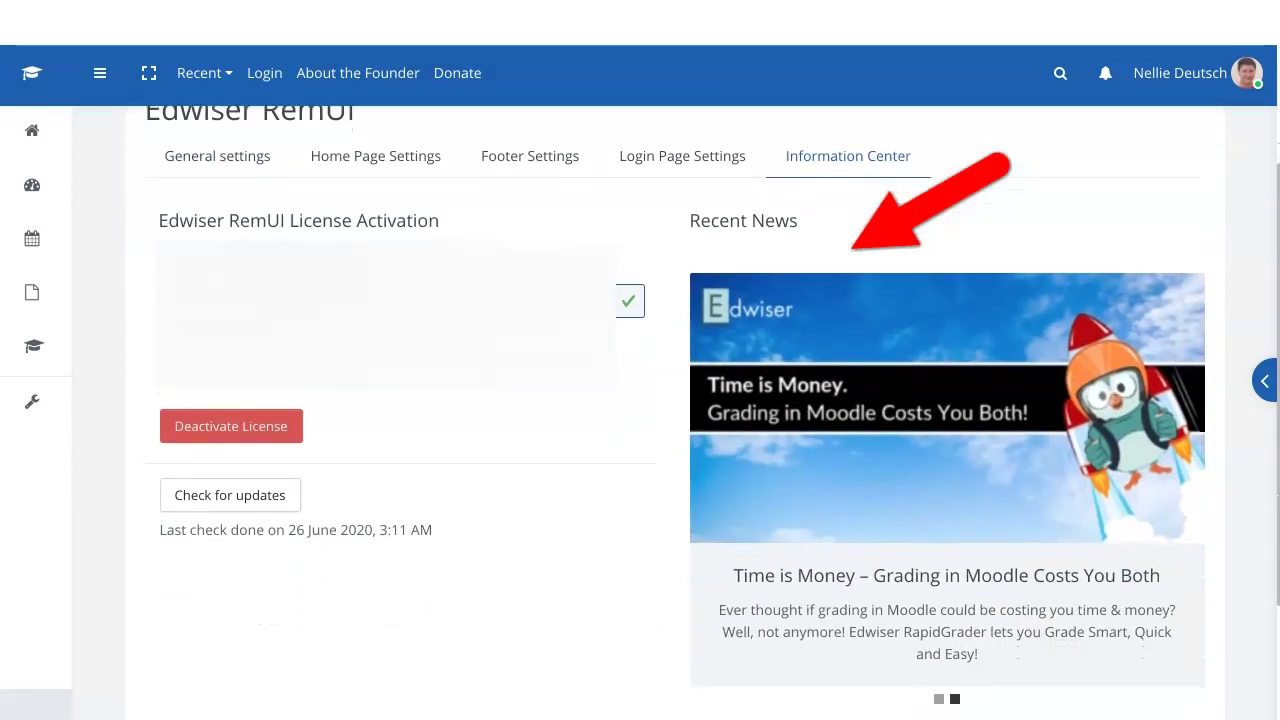
scroll(640, 400, "down", 3)
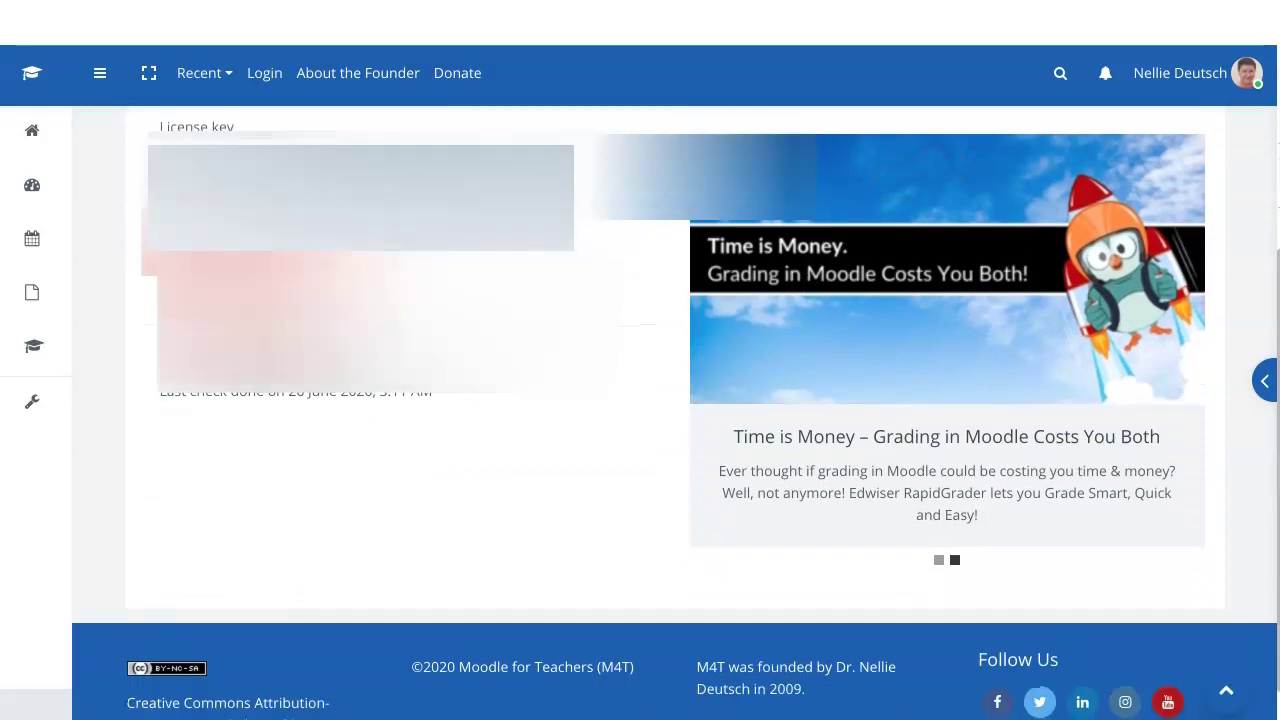
Check for Edwiser RemUI updates, agreeing to leave the page
left_click(229, 356)
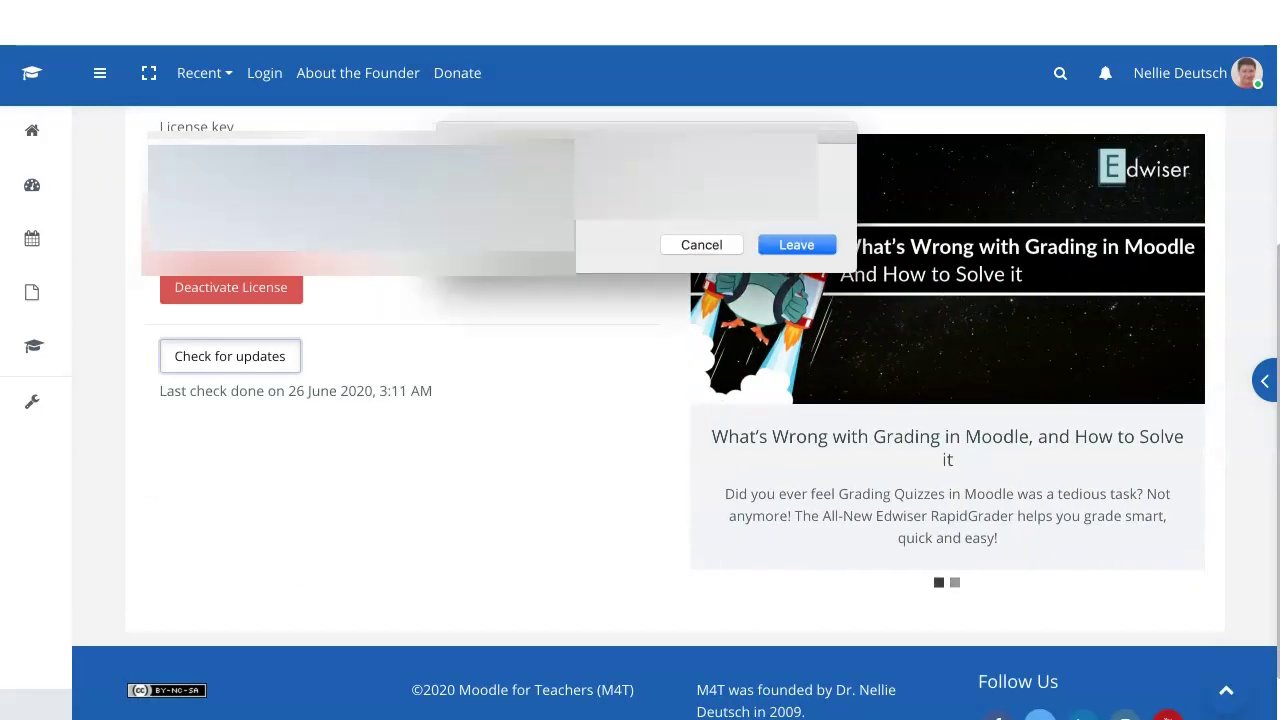
key("Return")
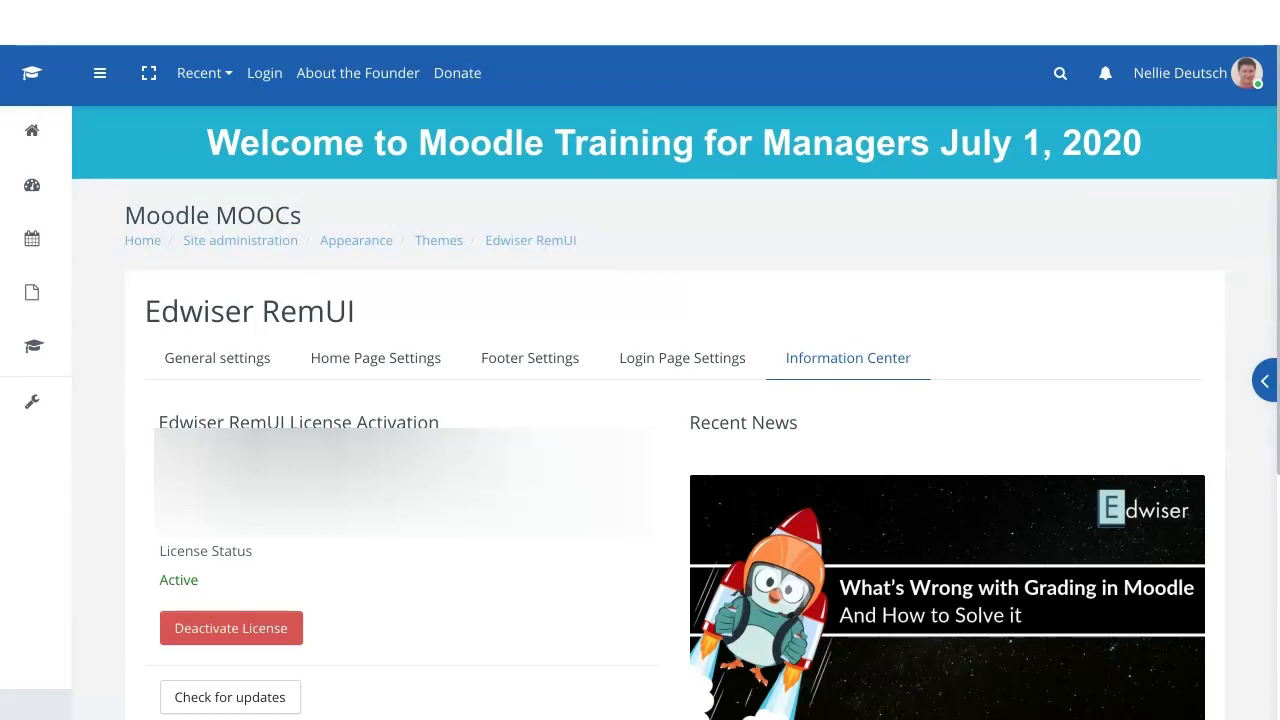
scroll(675, 412, "down", 1)
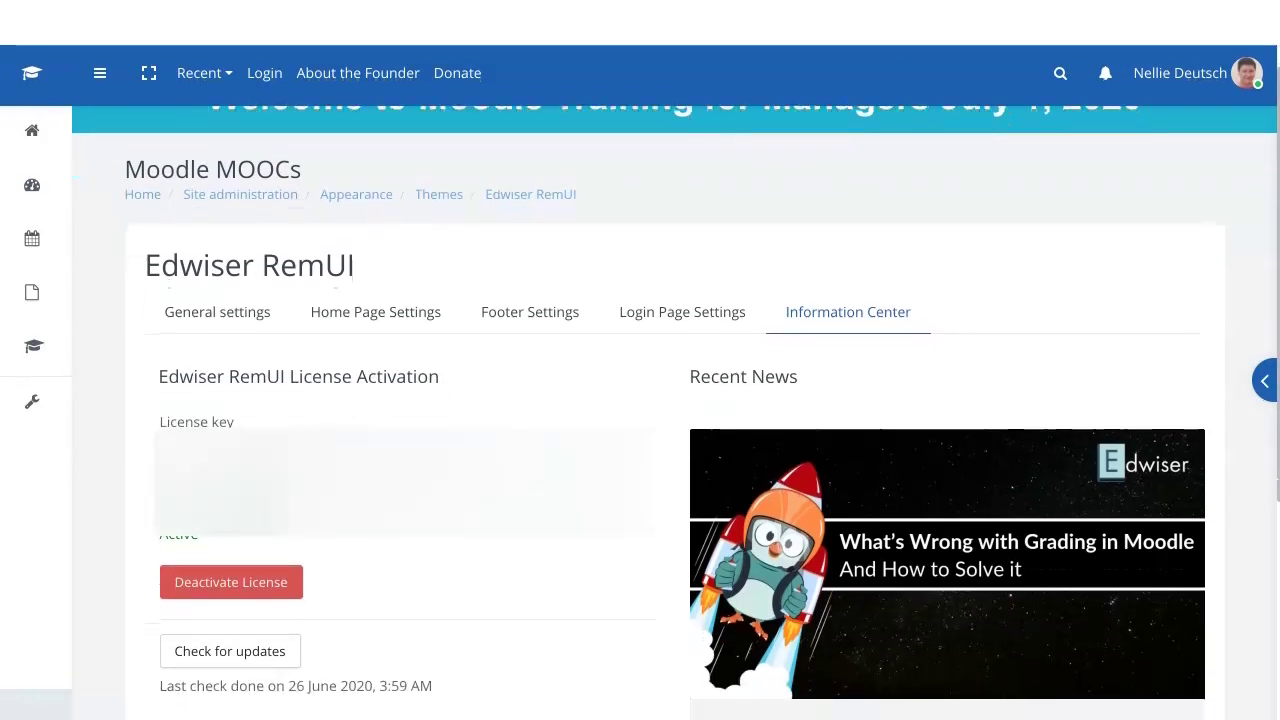
Open the Login Page Settings and review the login popup, background image, signup text color, brand logo position and site description
left_click(681, 312)
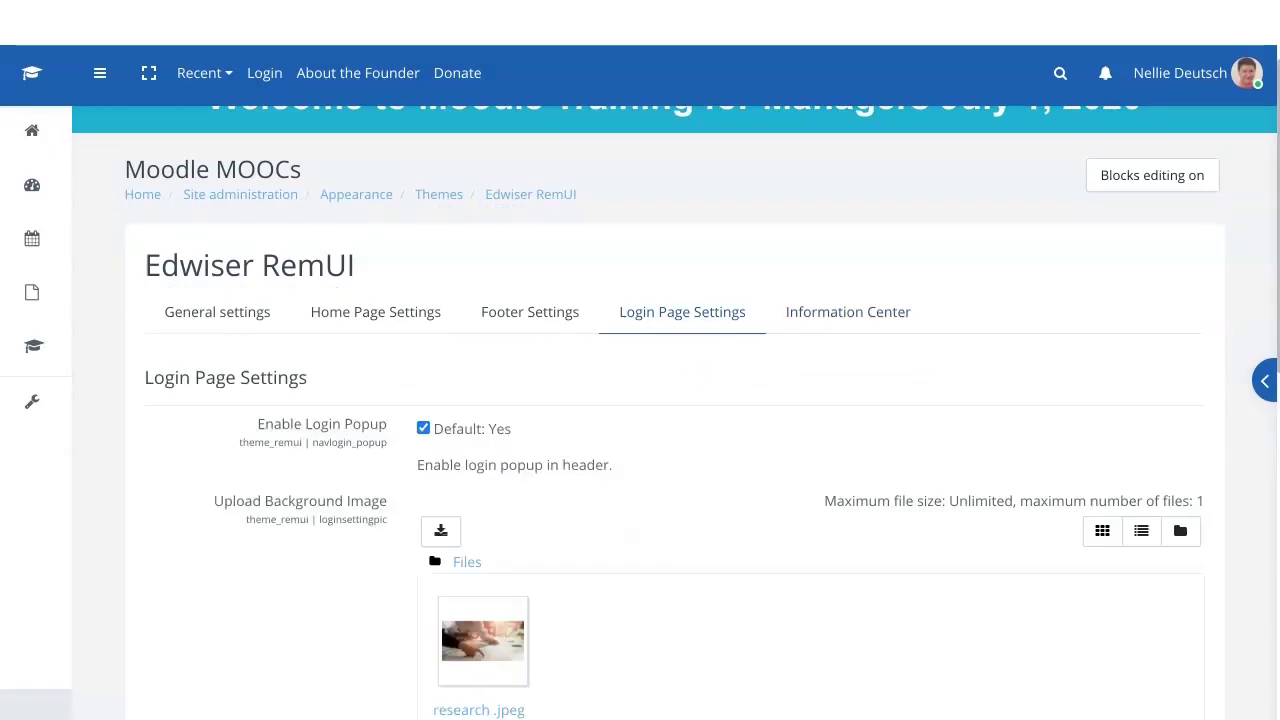
scroll(676, 389, "down", 3)
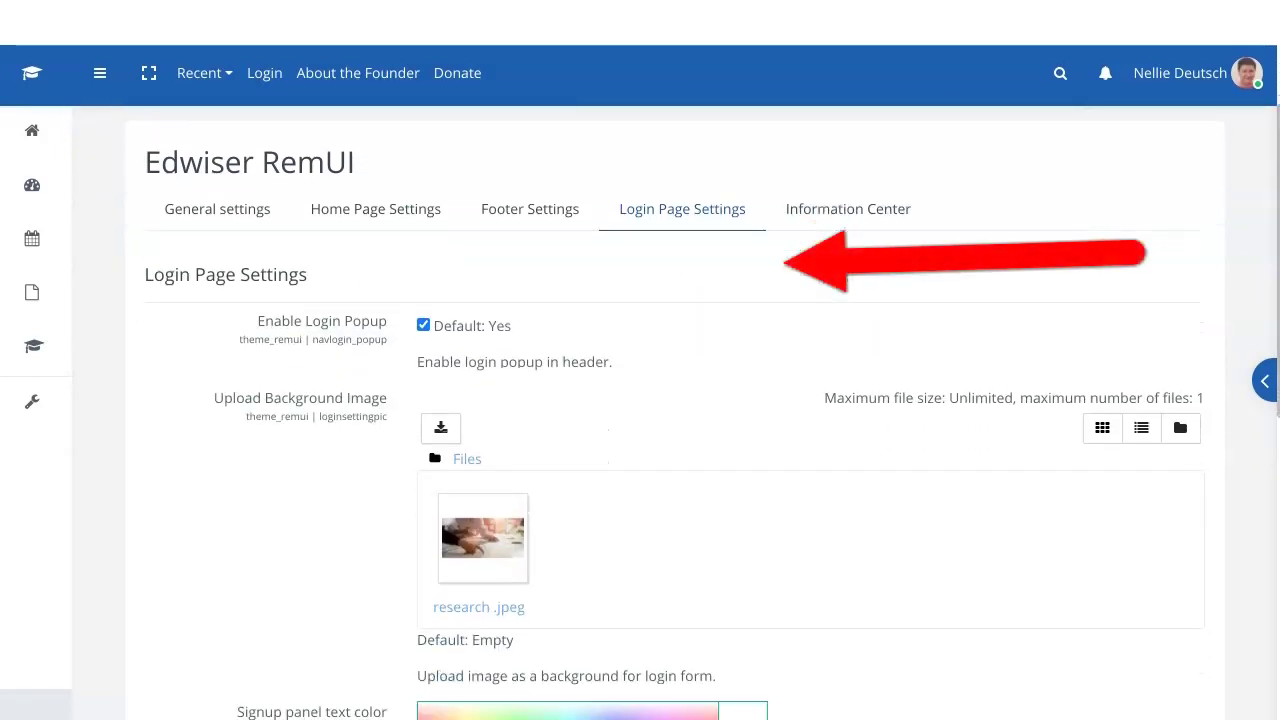
scroll(676, 389, "down", 3)
scroll(676, 389, "down", 3)
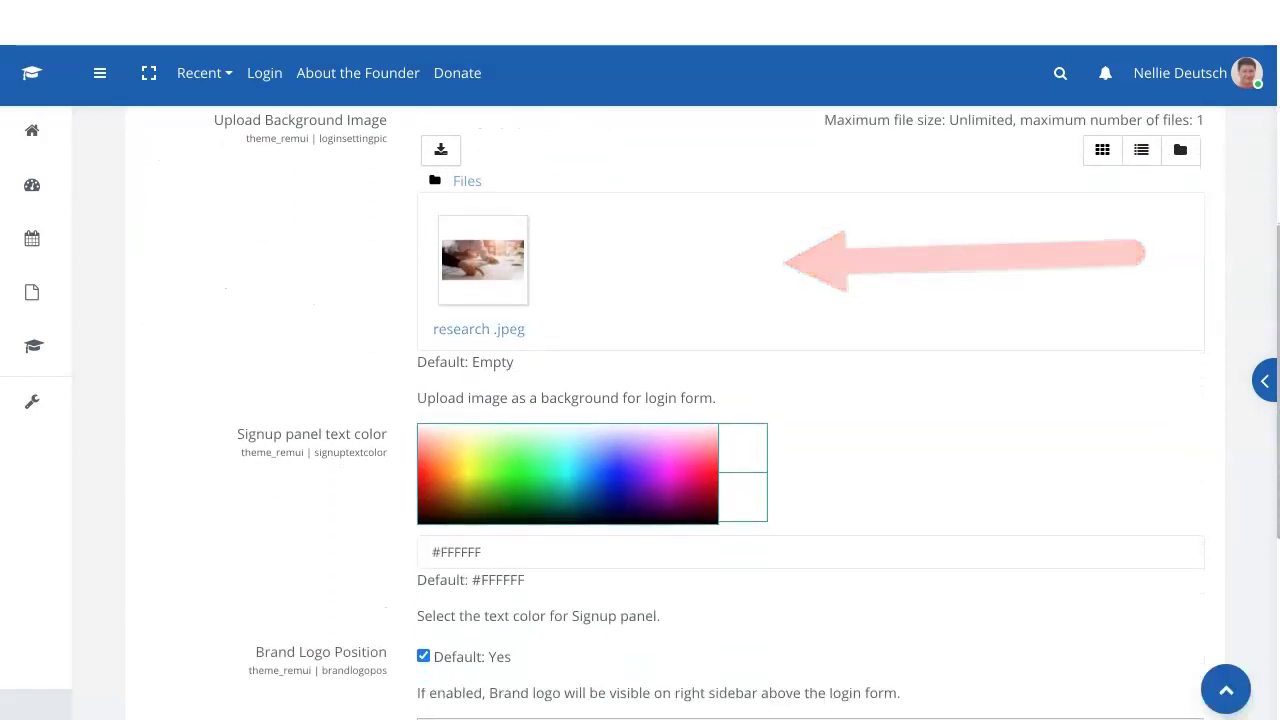
scroll(676, 400, "up", 5)
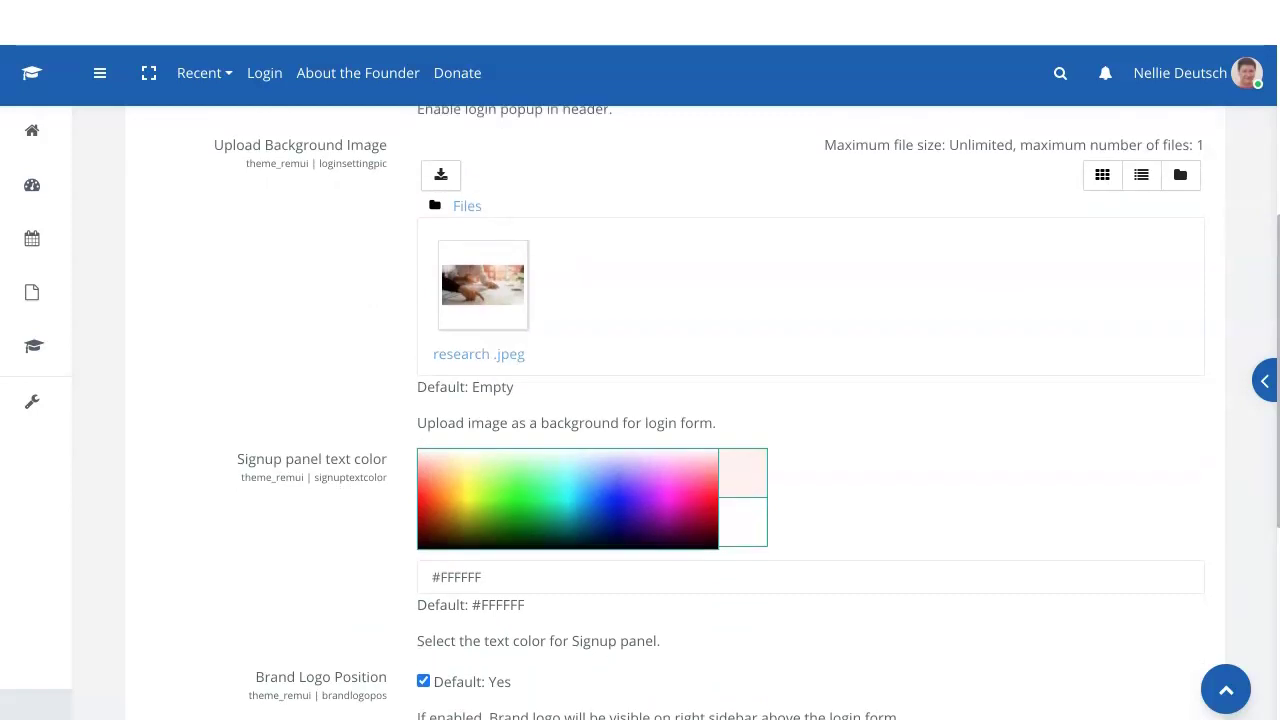
scroll(676, 400, "down", 8)
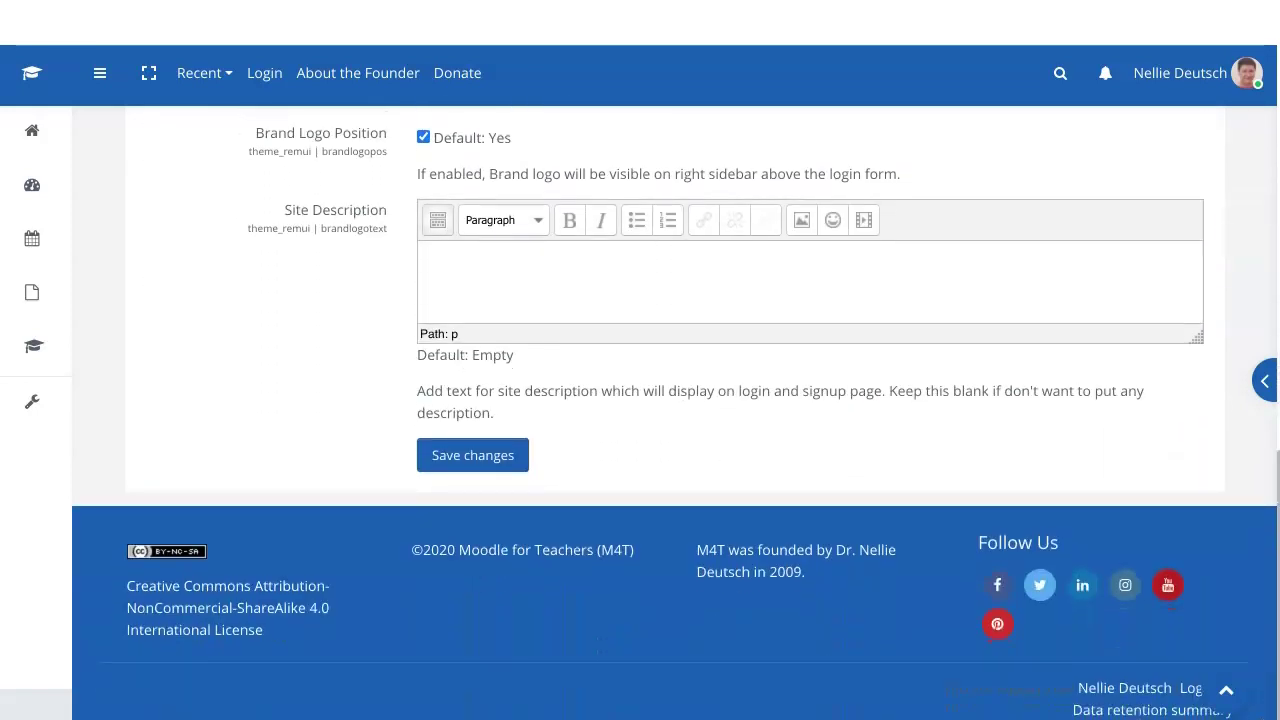
scroll(676, 400, "up", 4)
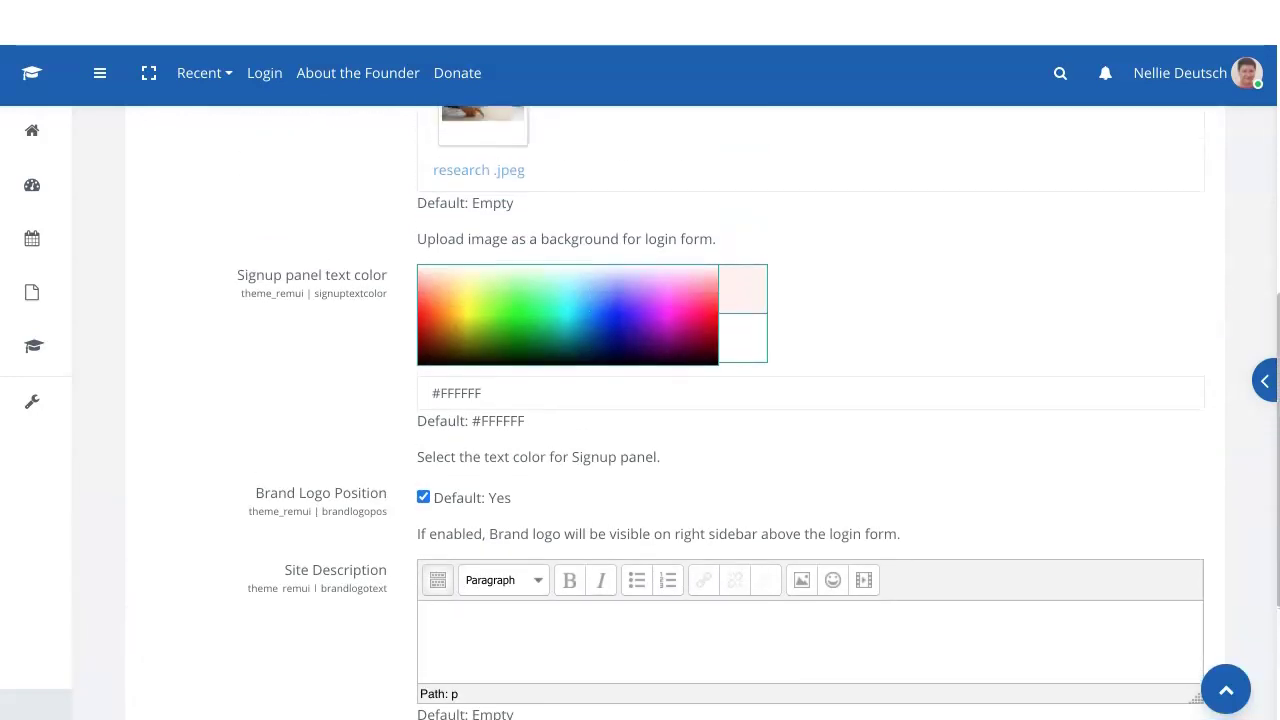
scroll(676, 400, "down", 3)
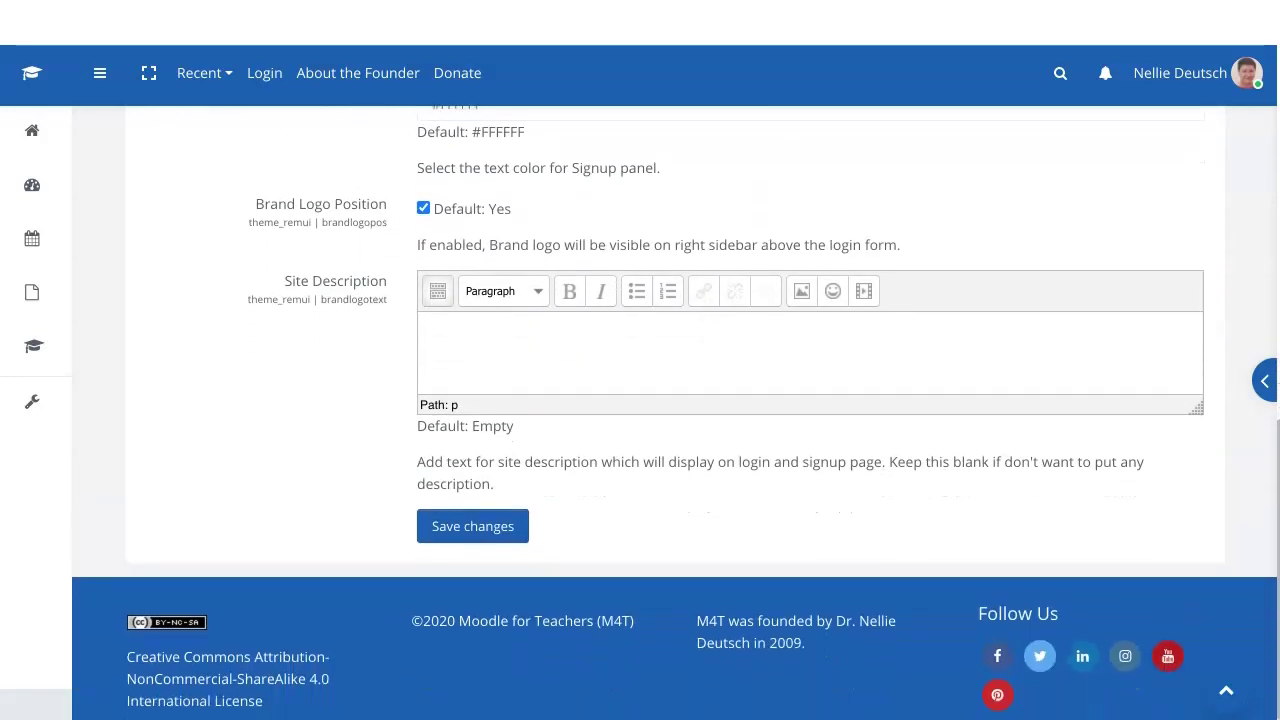
scroll(676, 400, "up", 5)
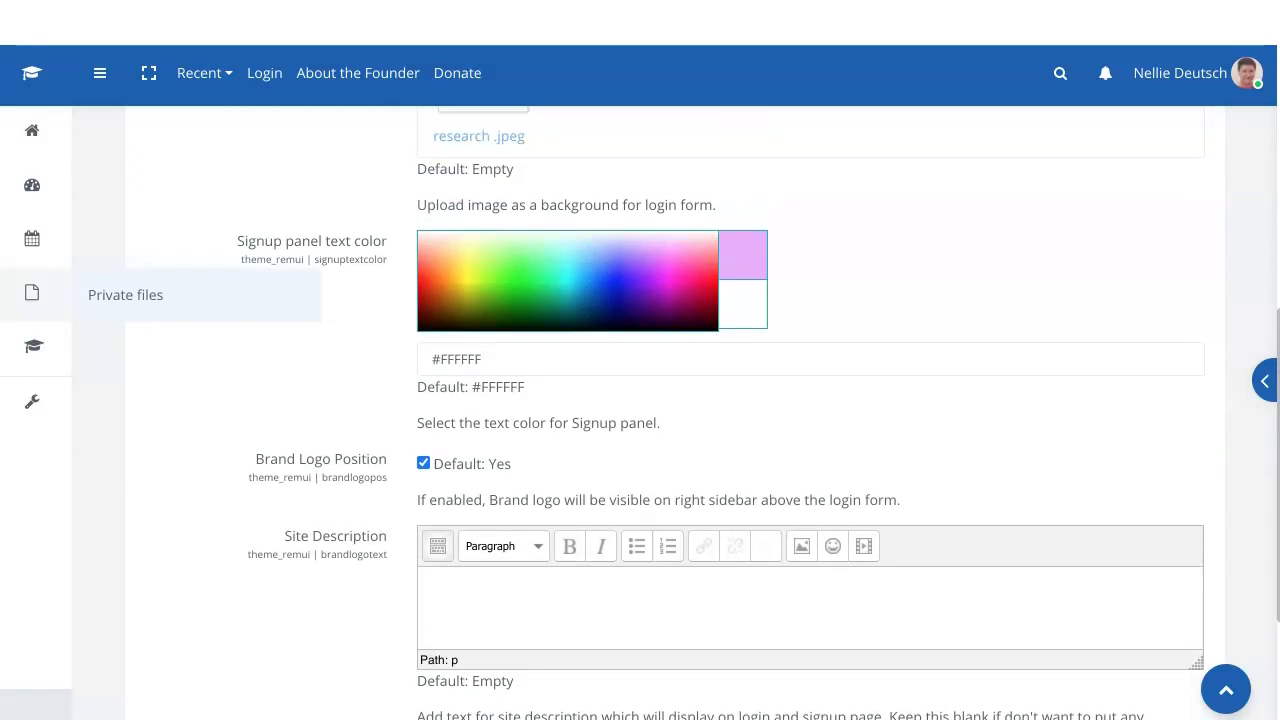
scroll(676, 400, "up", 4)
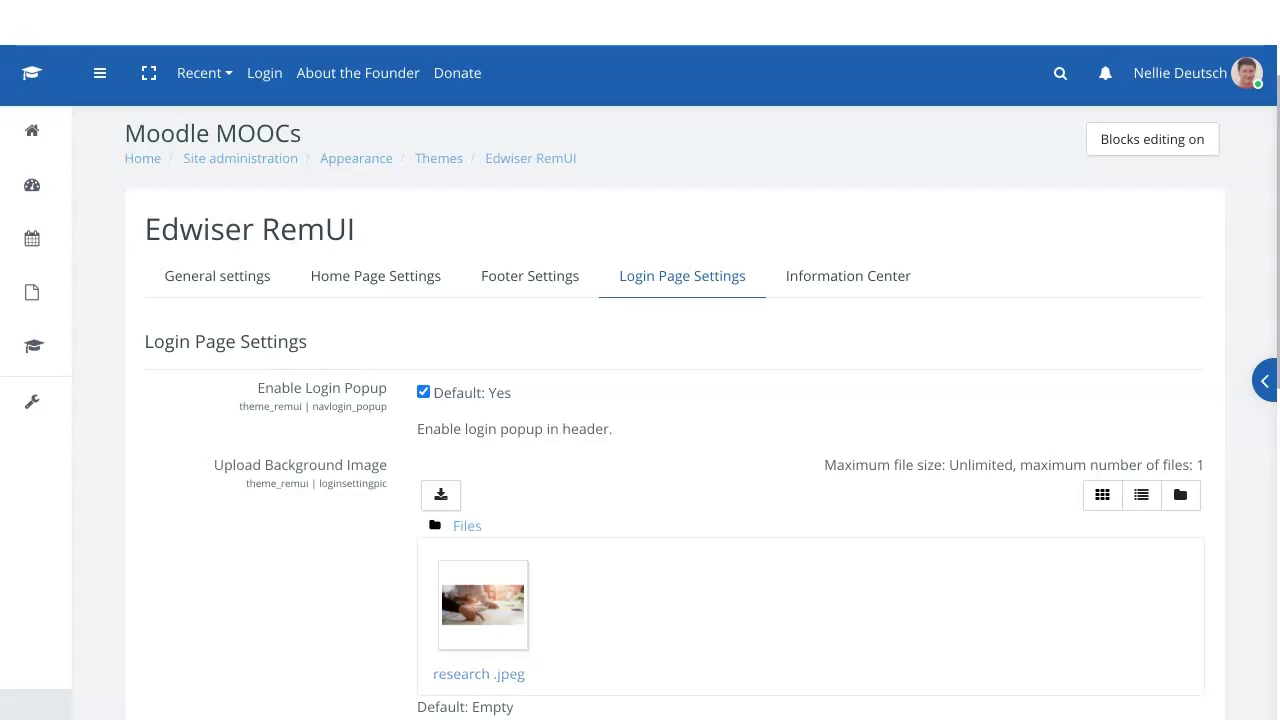
scroll(674, 412, "down", 1)
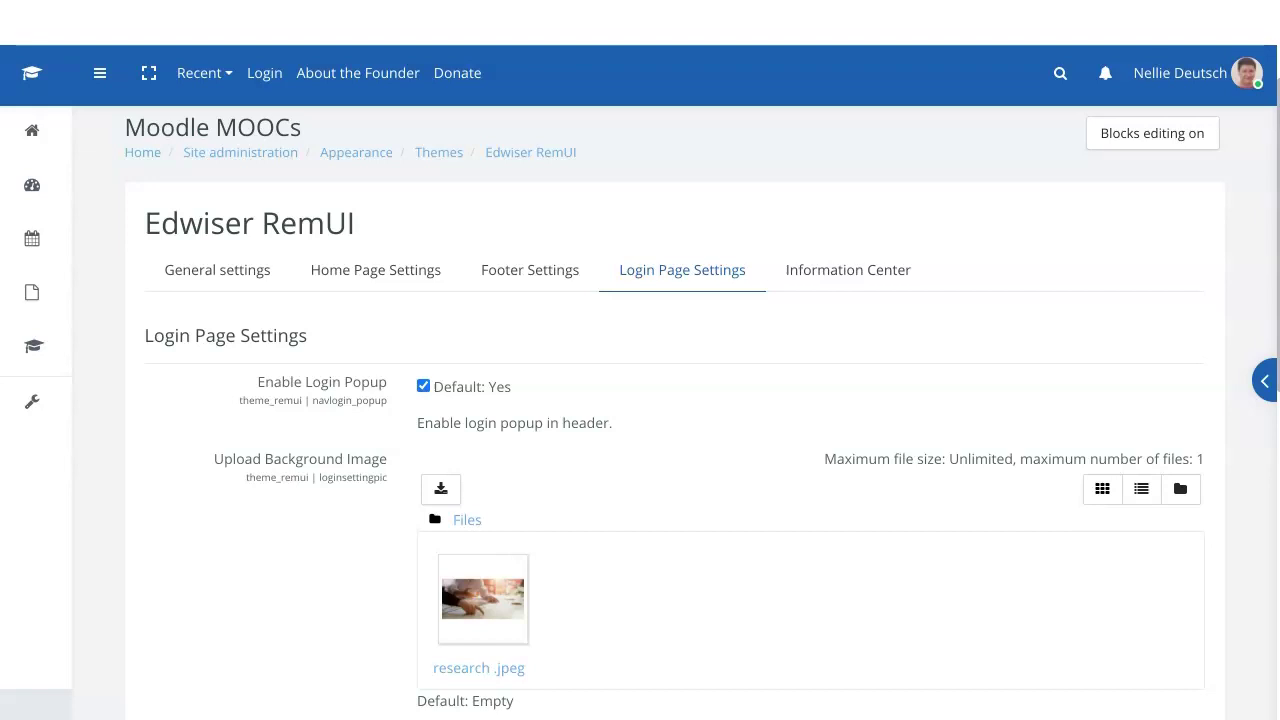
Open the Footer Settings and review the social media link fields, including the Pinterest and Quora entries
left_click(529, 270)
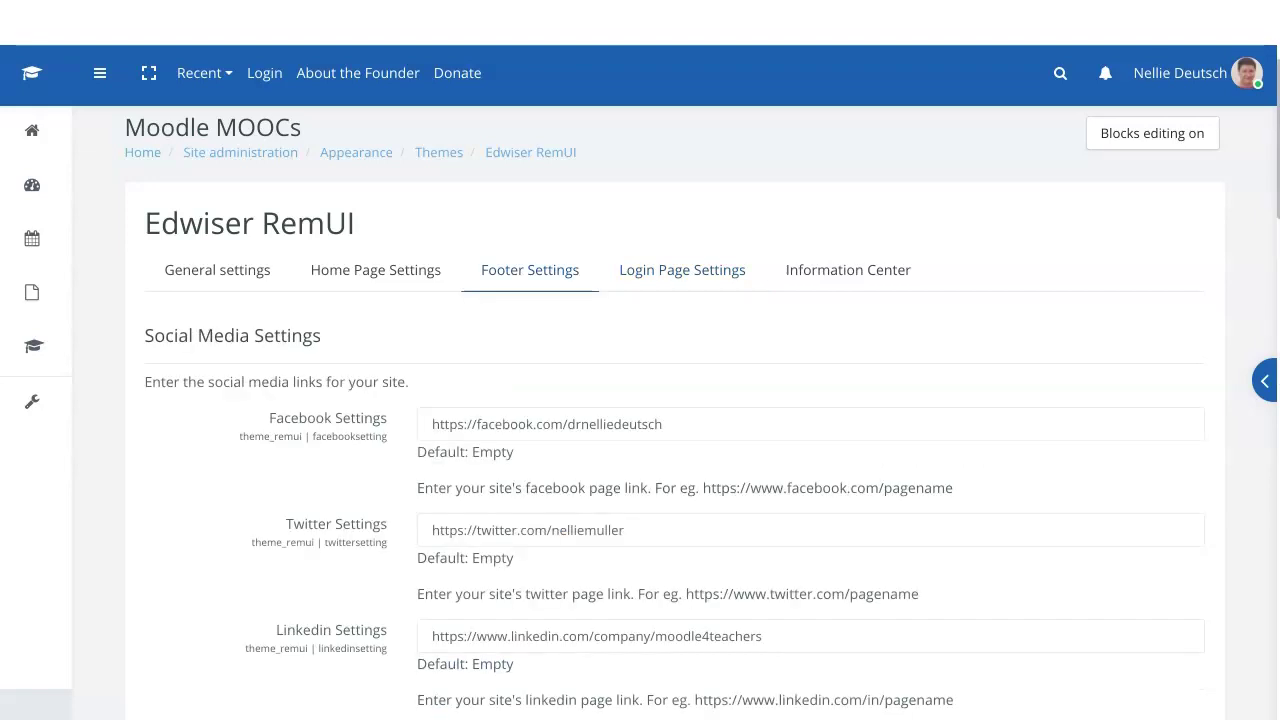
scroll(680, 410, "down", 5)
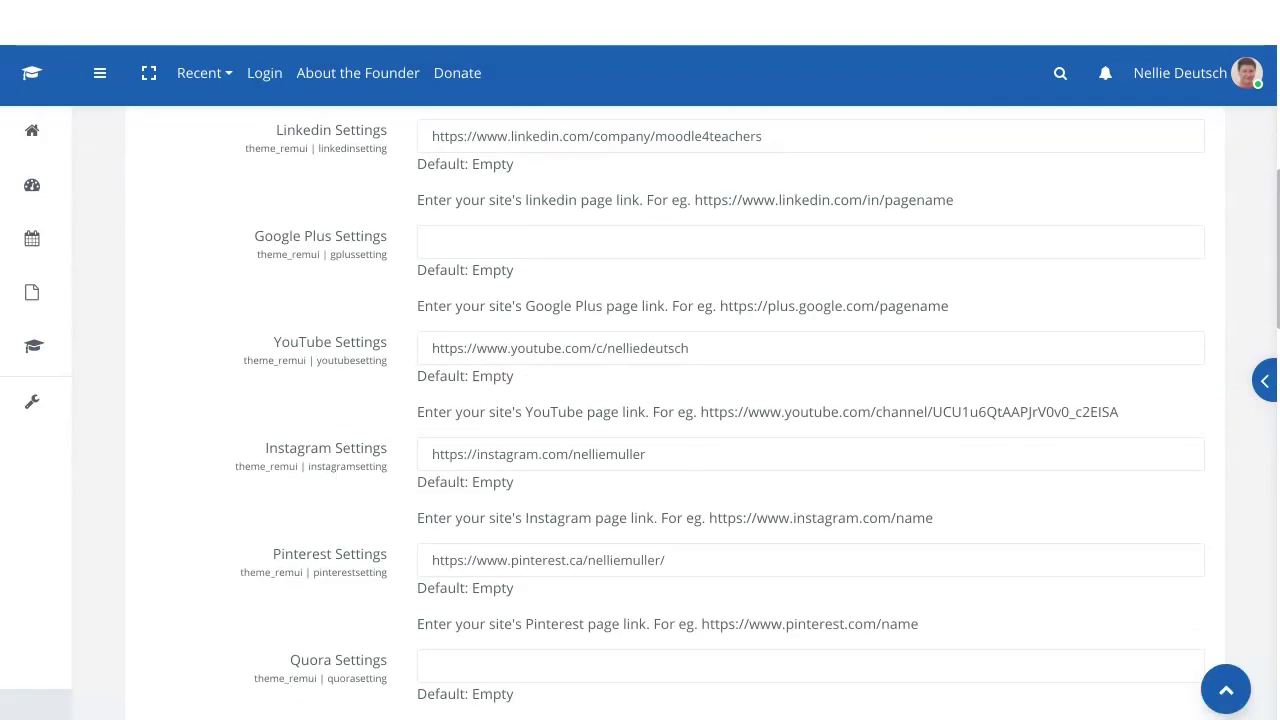
scroll(680, 410, "down", 1)
scroll(680, 410, "down", 2)
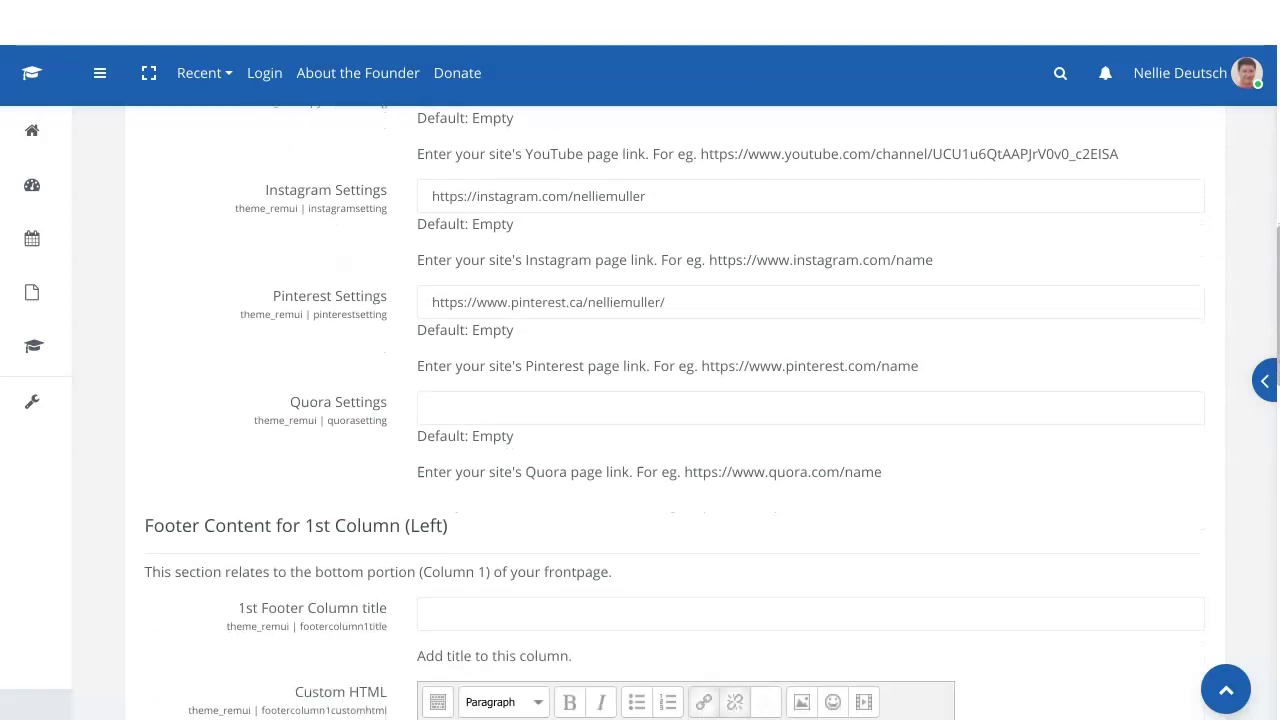
scroll(680, 410, "down", 1)
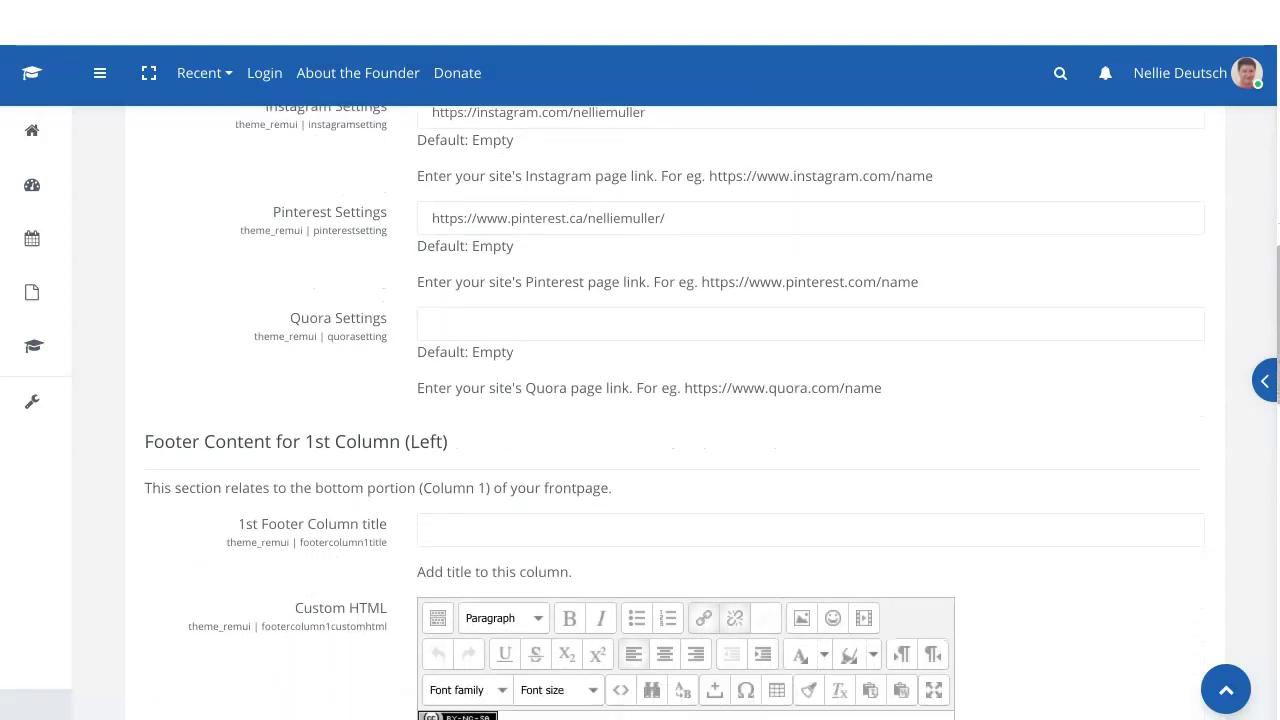
left_click(432, 323)
scroll(680, 410, "down", 2)
scroll(680, 410, "up", 4)
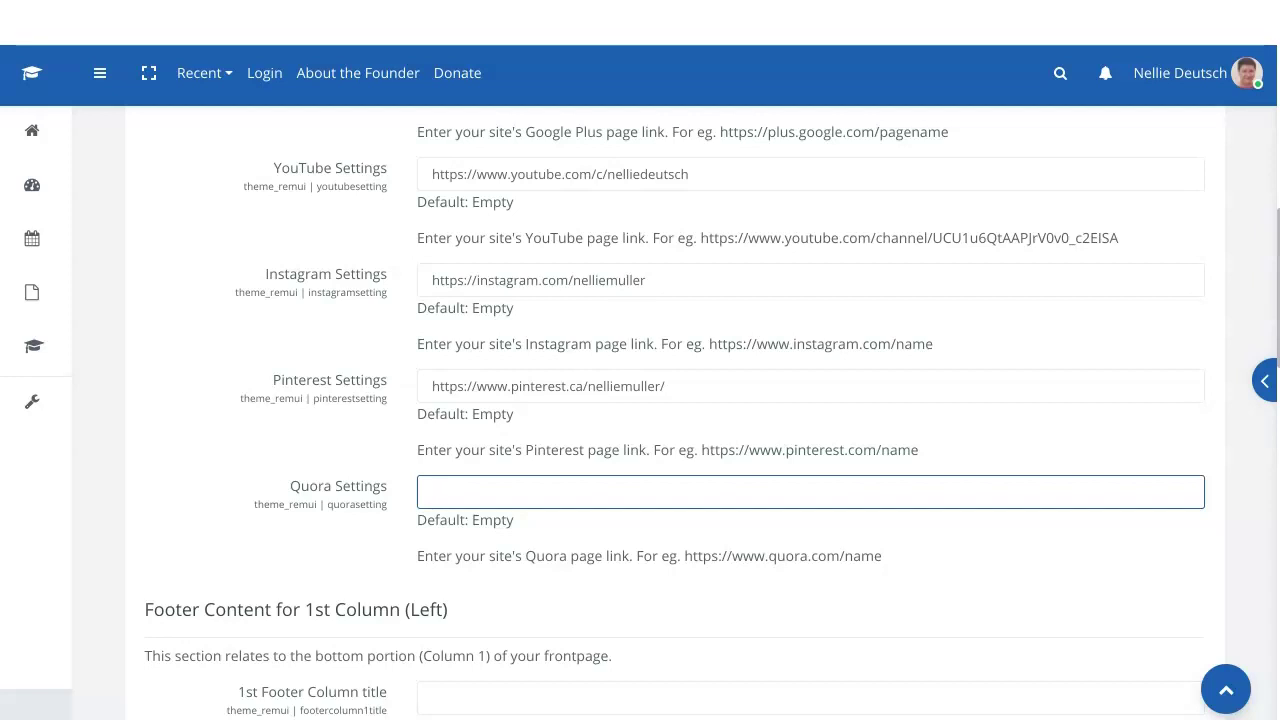
scroll(675, 418, "down", 1)
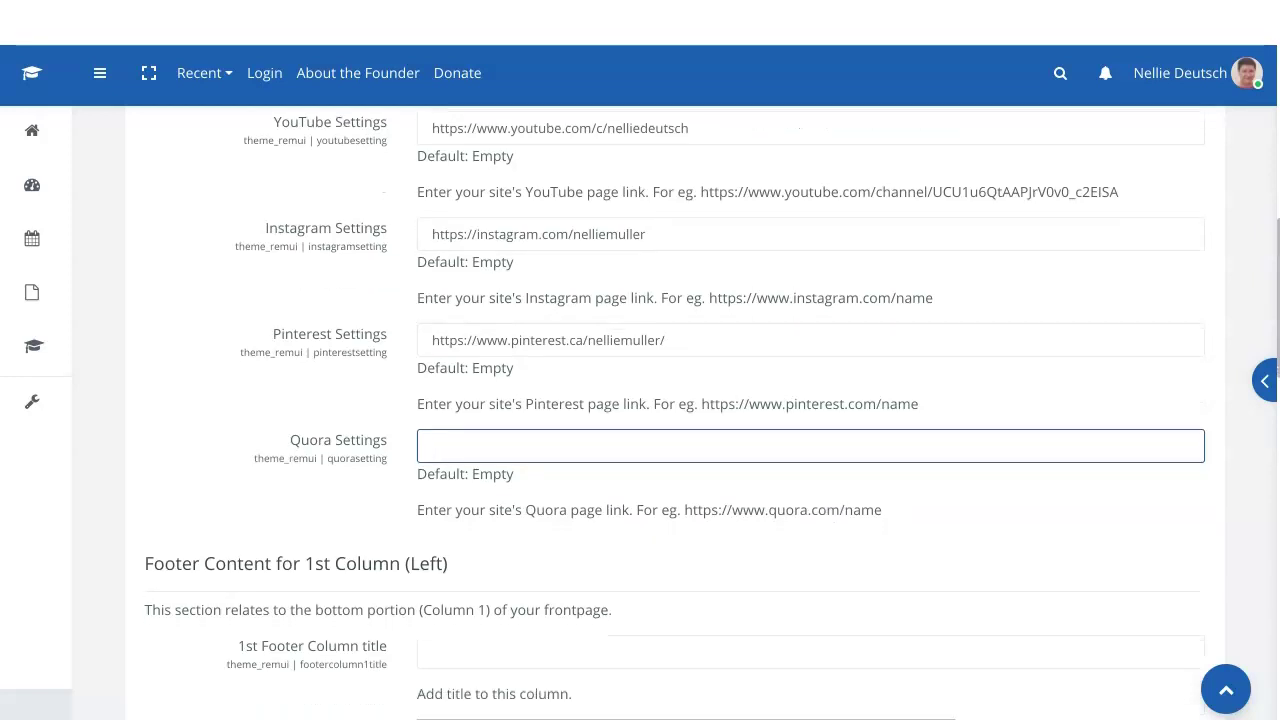
left_click_drag(588, 340, 666, 340)
scroll(666, 340, "down", 3)
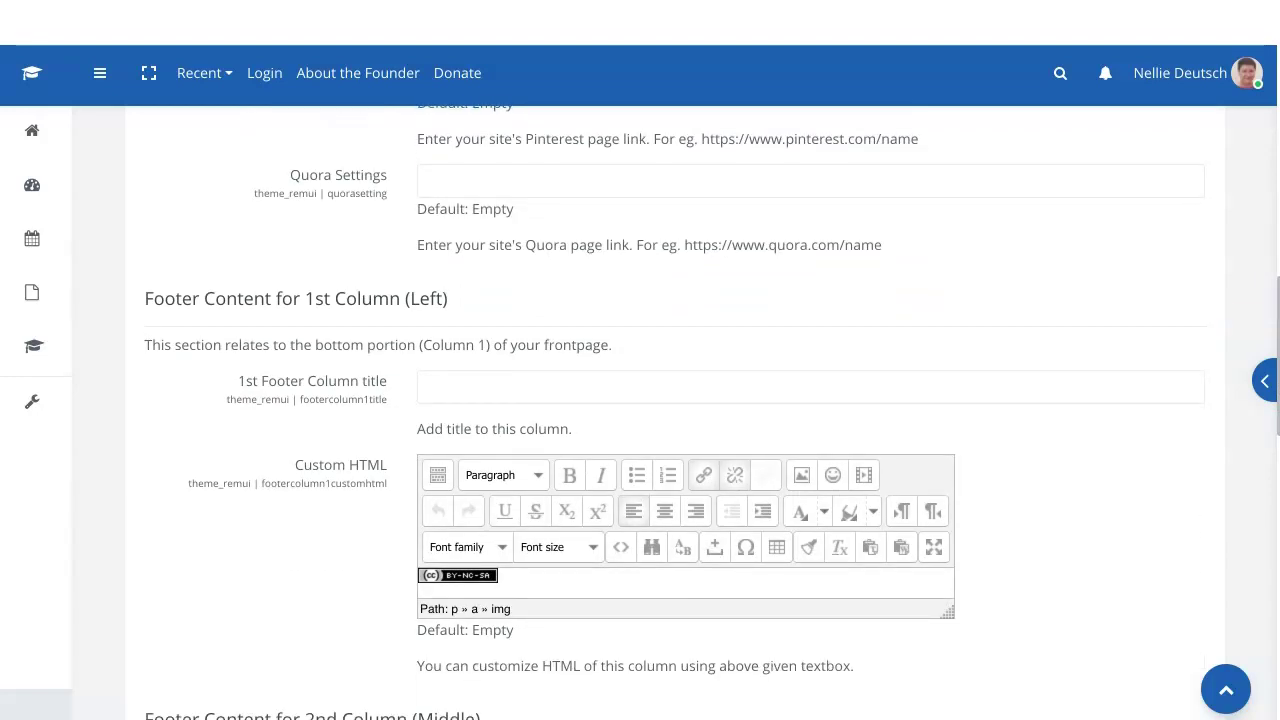
Enlarge the first footer column's Custom HTML editor and review the footer content settings for the first and second columns
left_click(432, 387)
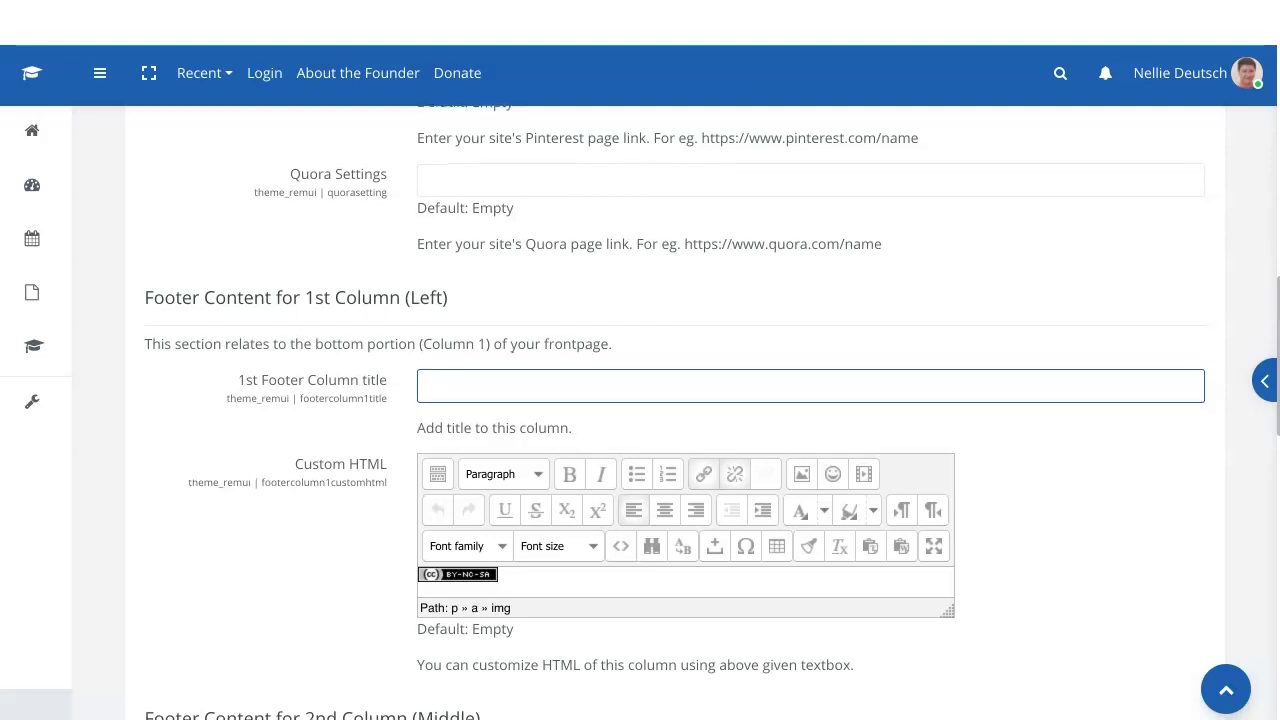
scroll(675, 410, "down", 2)
scroll(675, 410, "down", 1)
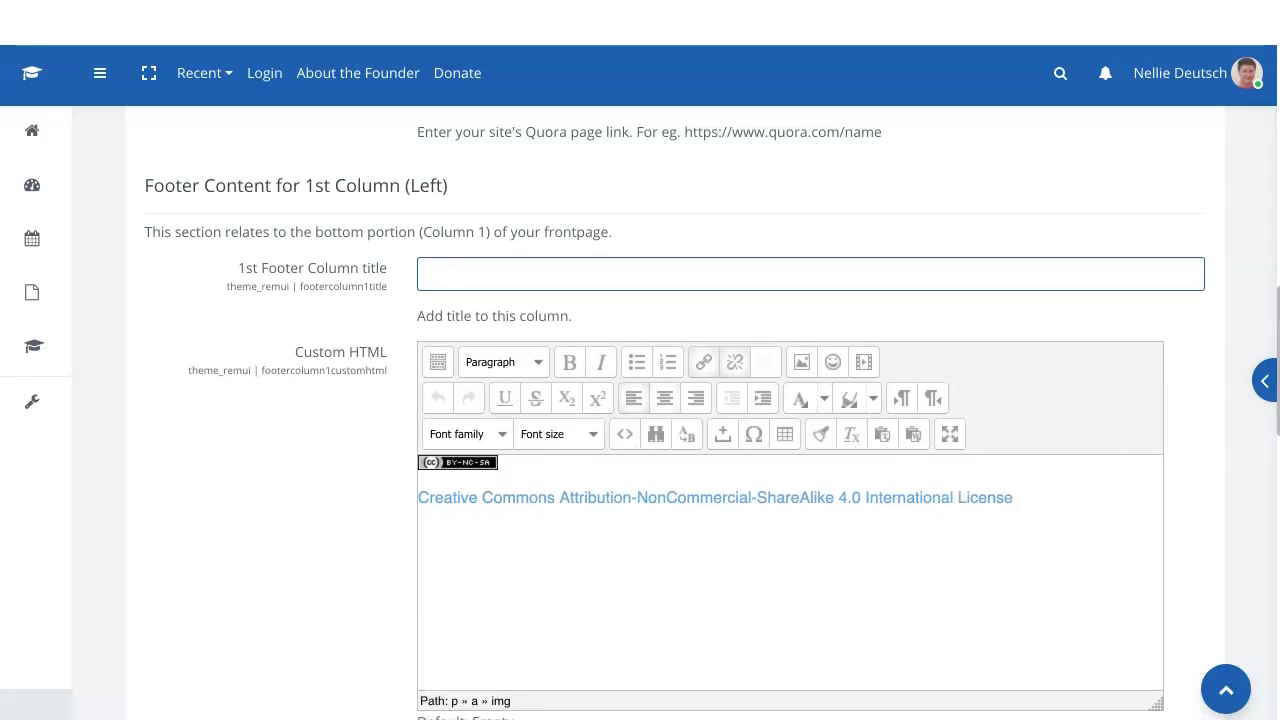
scroll(675, 410, "down", 5)
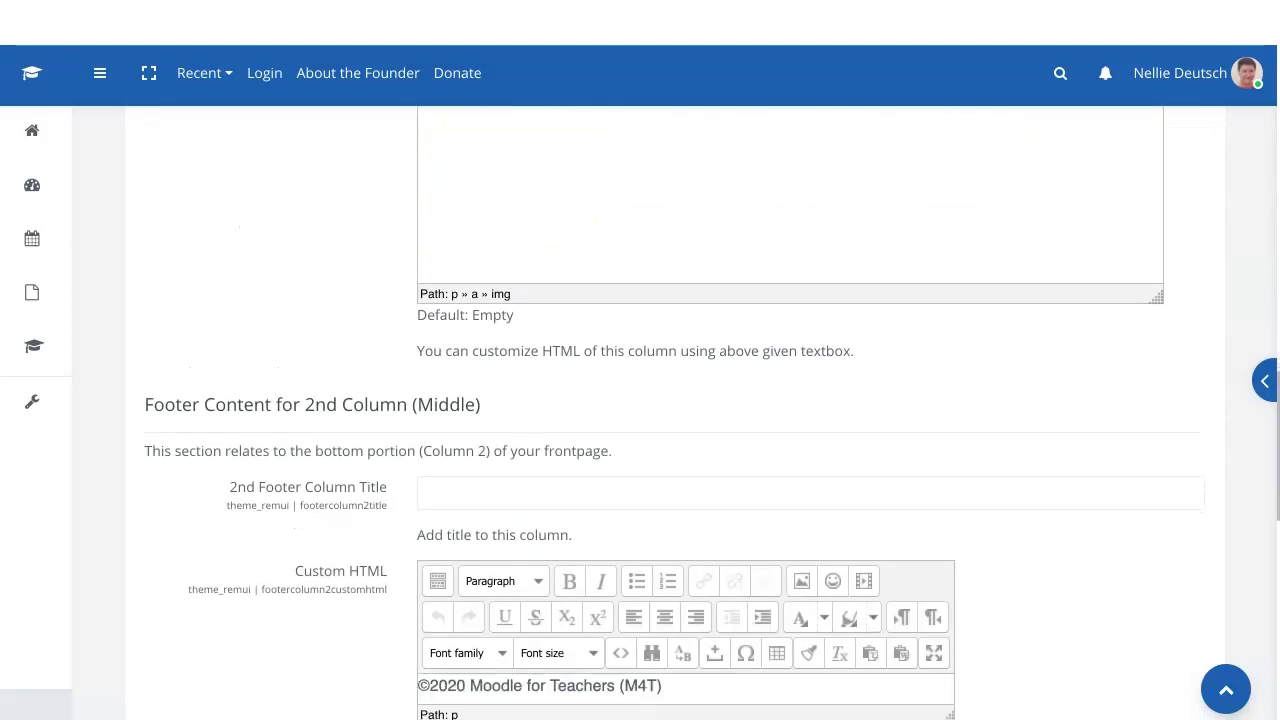
Review the footer content settings for the second and third columns and the Bottom Footer Setting section
scroll(675, 410, "down", 1)
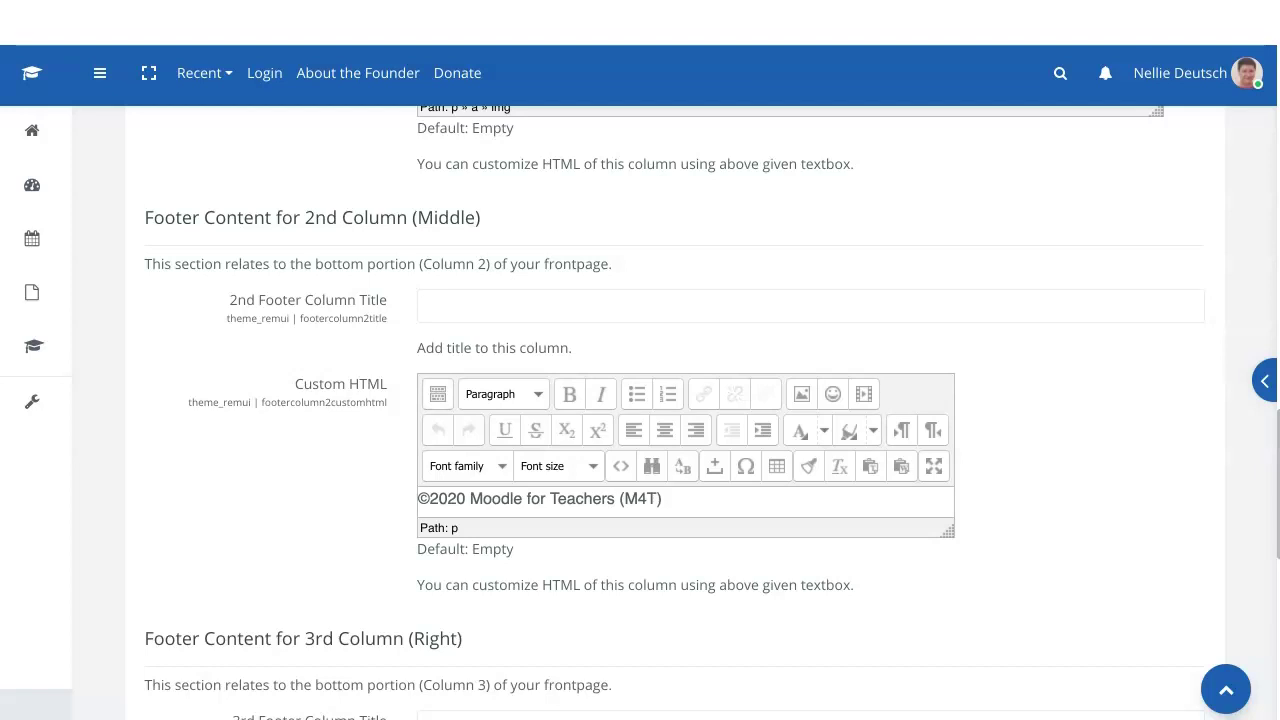
scroll(675, 410, "down", 4)
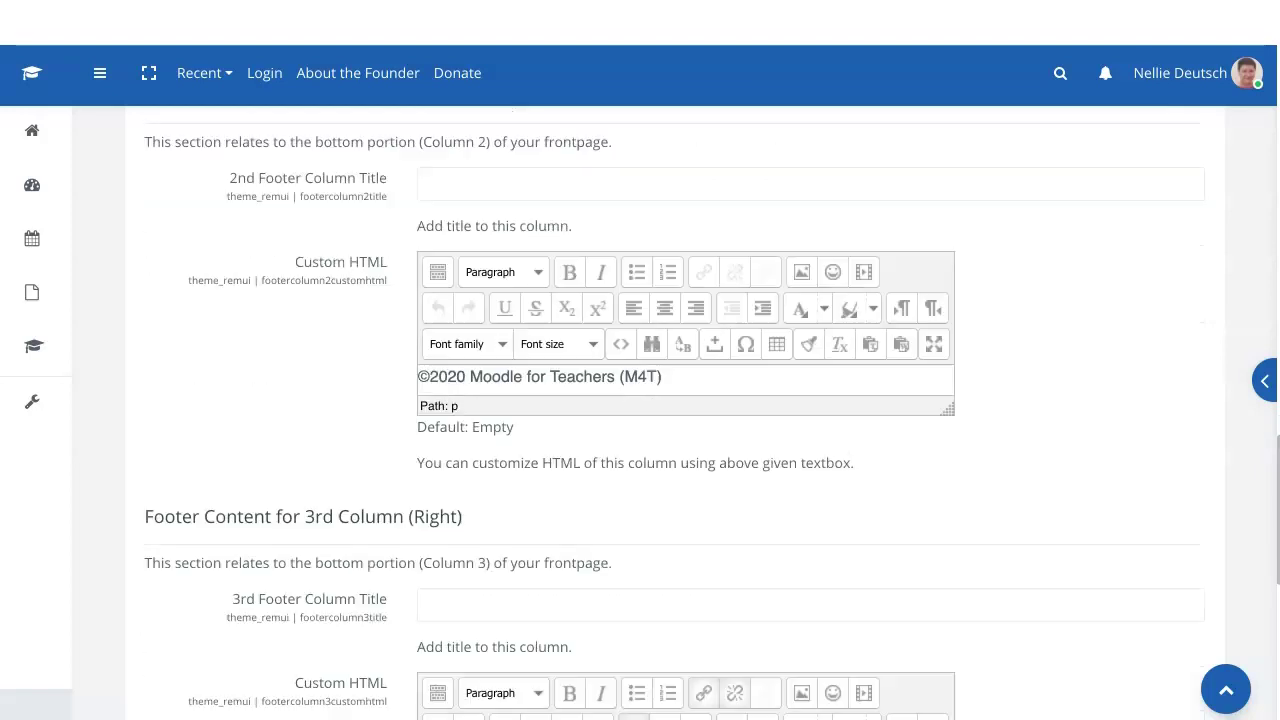
scroll(675, 410, "down", 5)
scroll(675, 410, "down", 3)
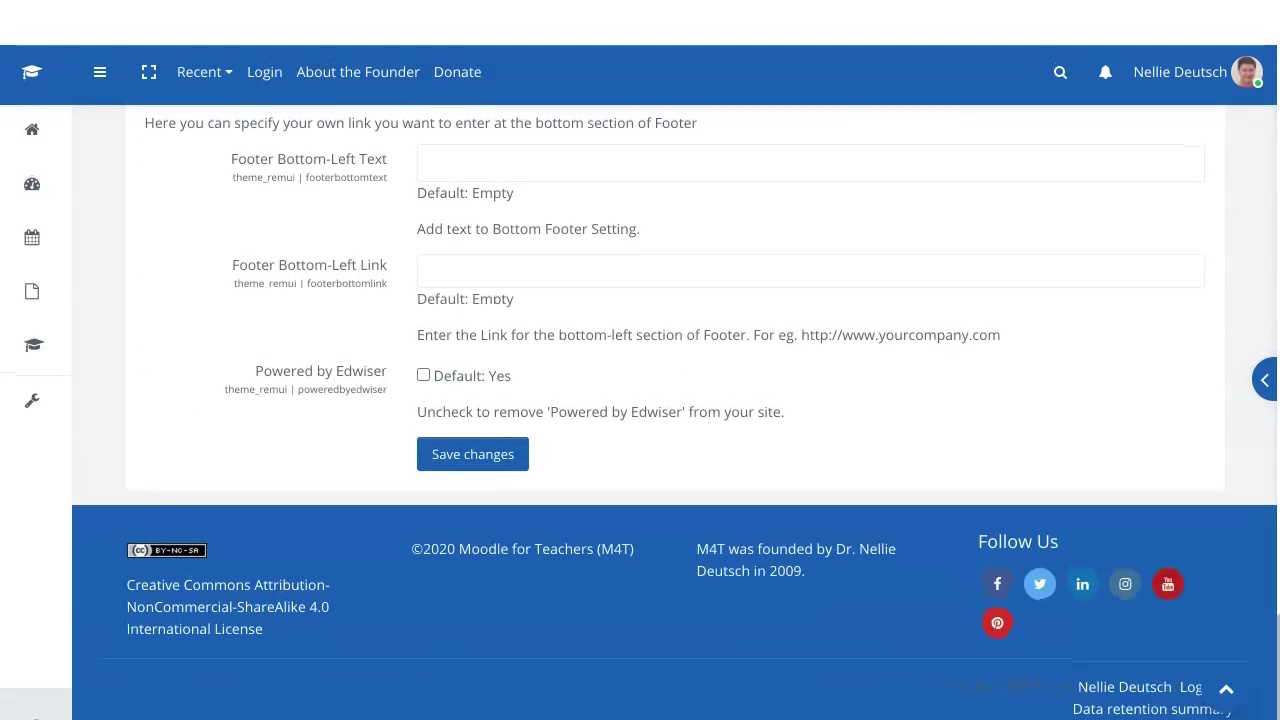
scroll(675, 410, "up", 10)
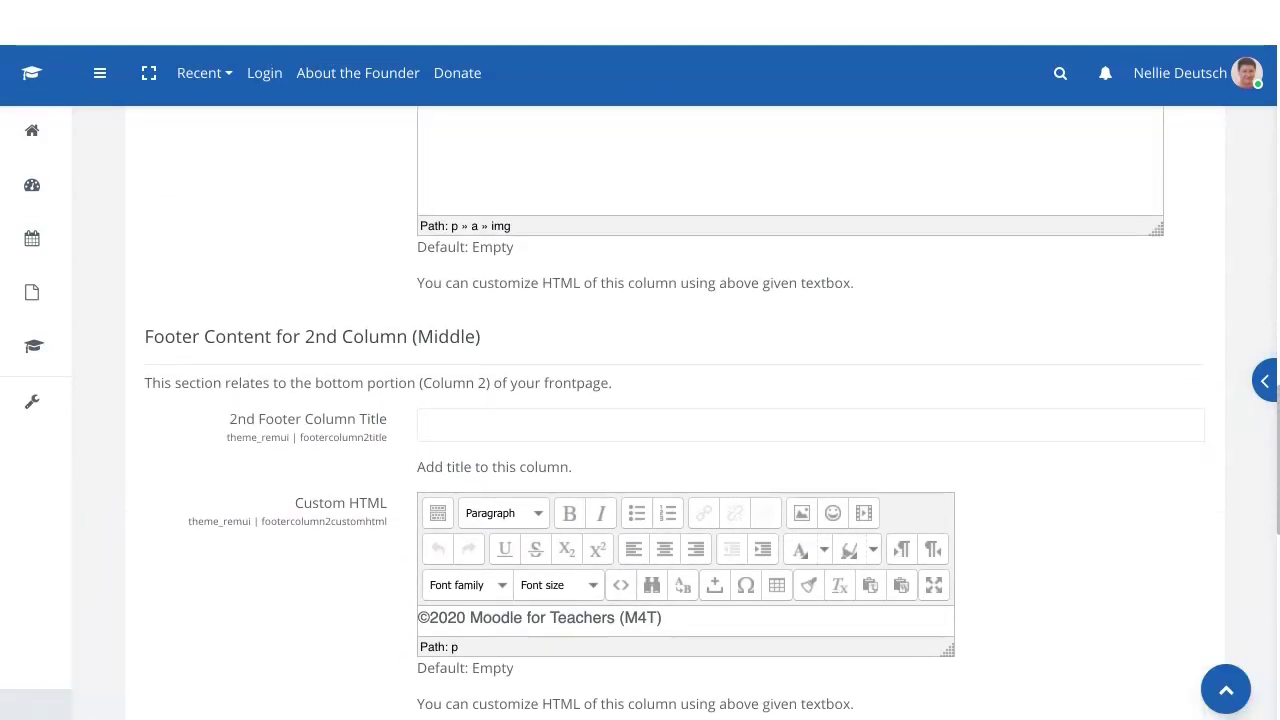
scroll(675, 410, "down", 3)
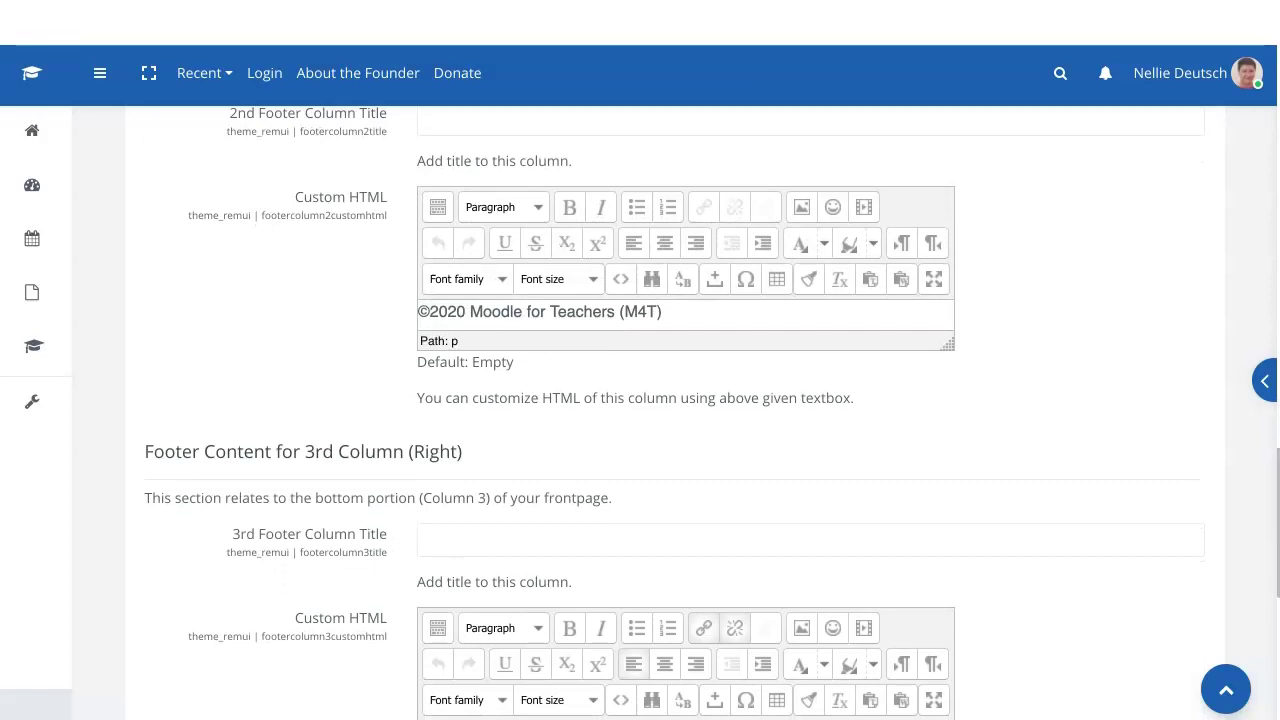
scroll(675, 410, "up", 3)
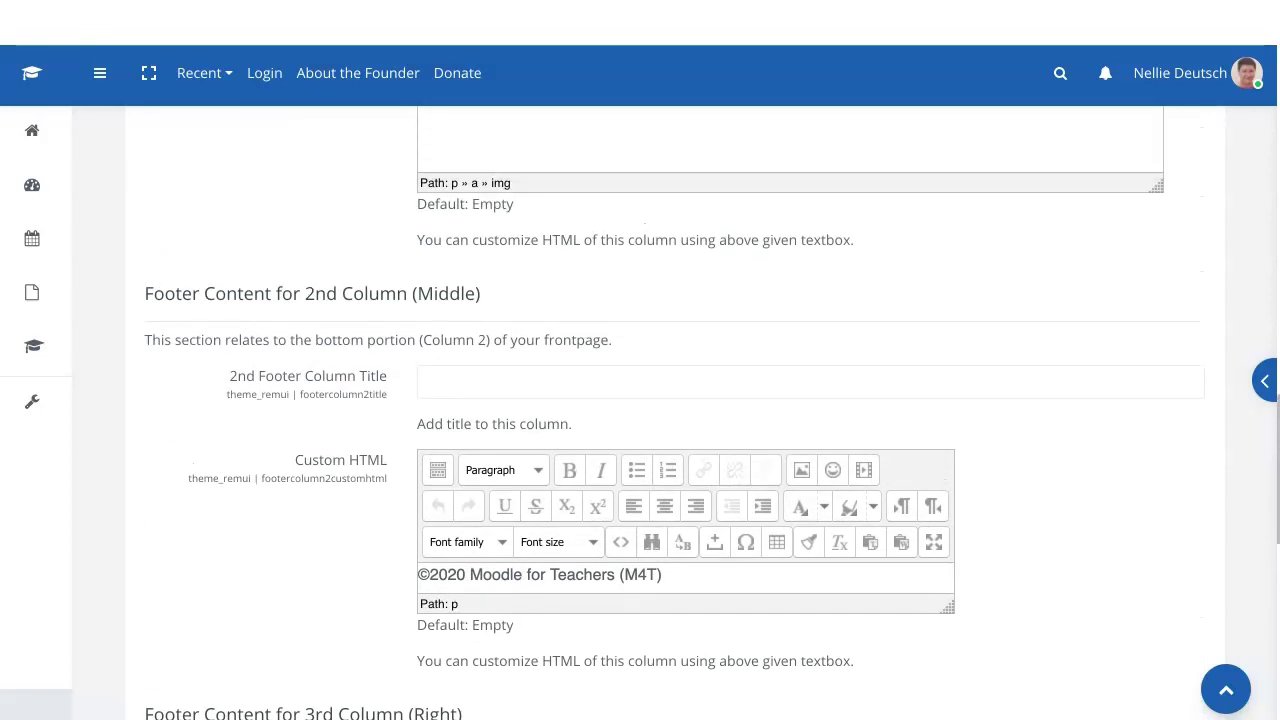
Return to the first footer column's section and highlight its description, title label and Custom HTML label
scroll(675, 410, "up", 5)
left_click(430, 166)
scroll(675, 410, "up", 3)
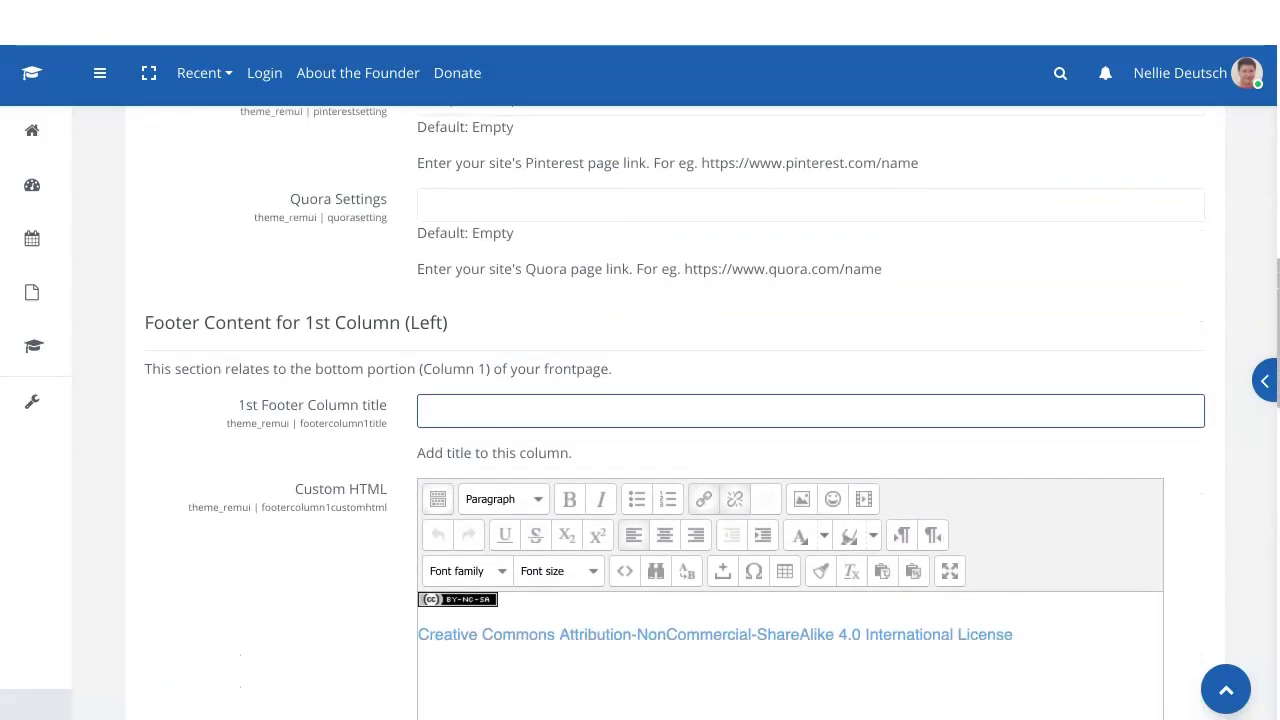
scroll(675, 410, "down", 3)
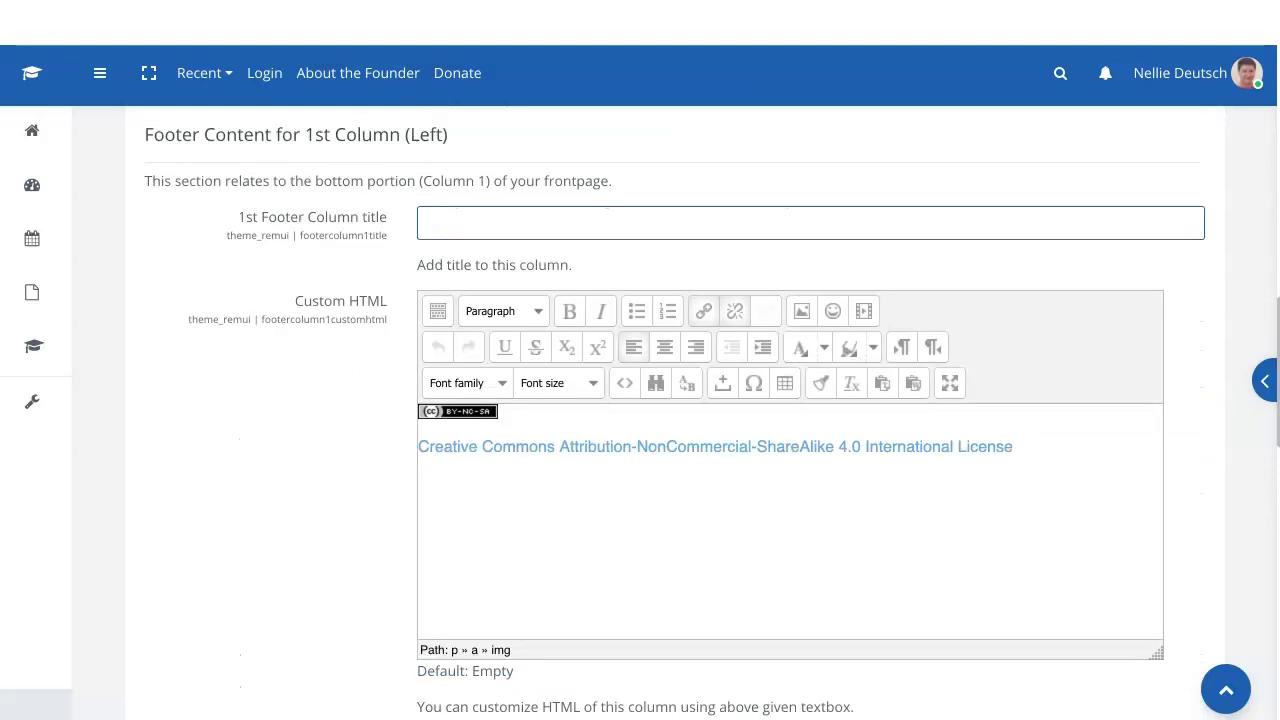
left_click_drag(388, 319, 460, 142)
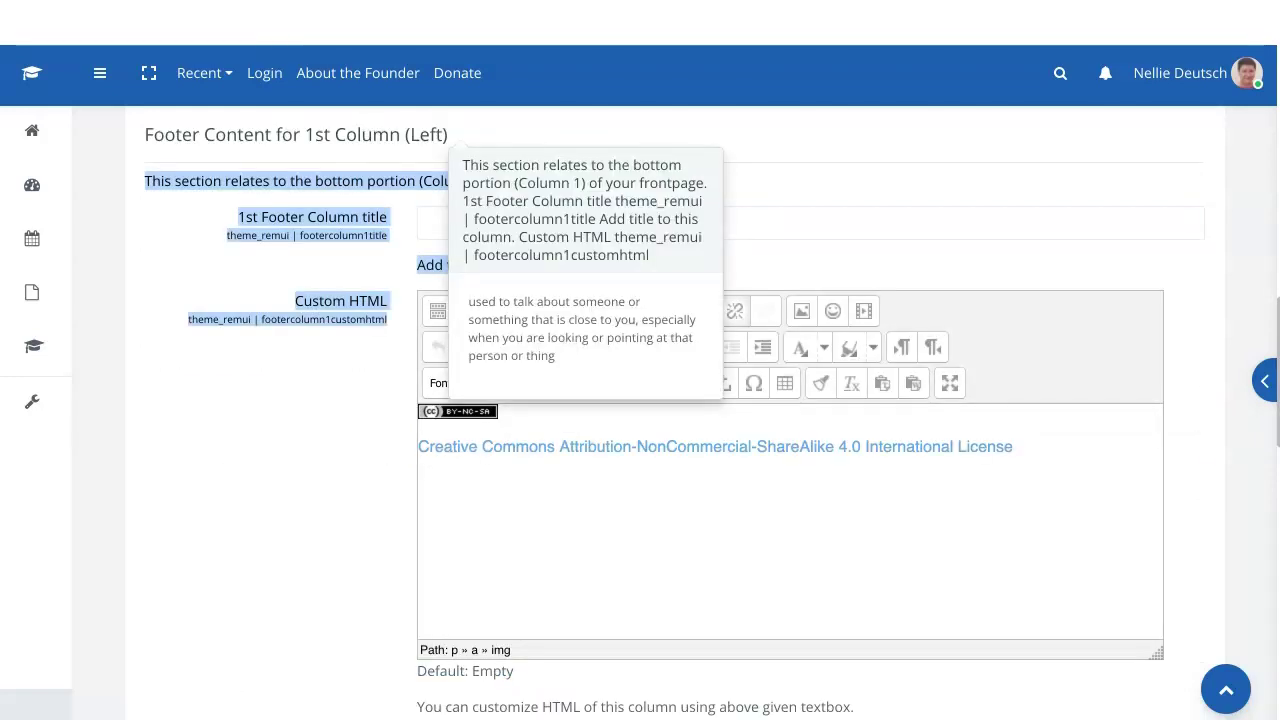
Compare the second and third footer column content with the site footer at the end of the page
scroll(675, 410, "down", 8)
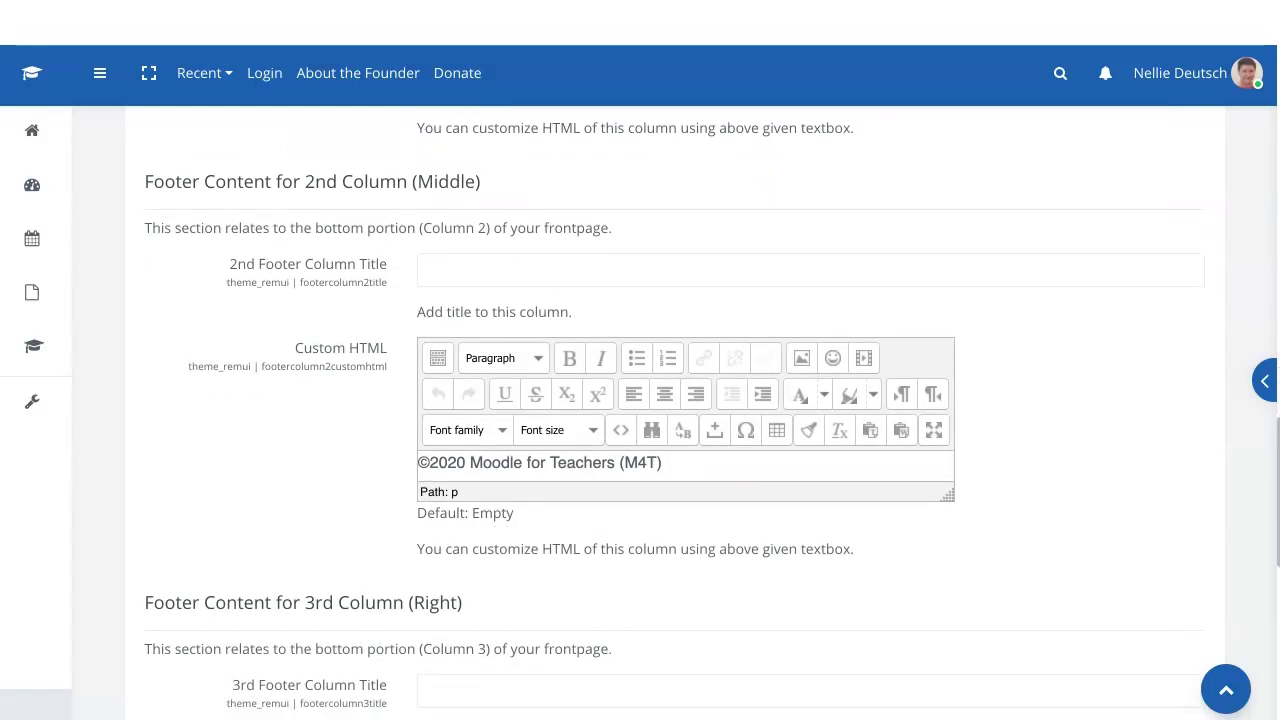
scroll(675, 416, "down", 4)
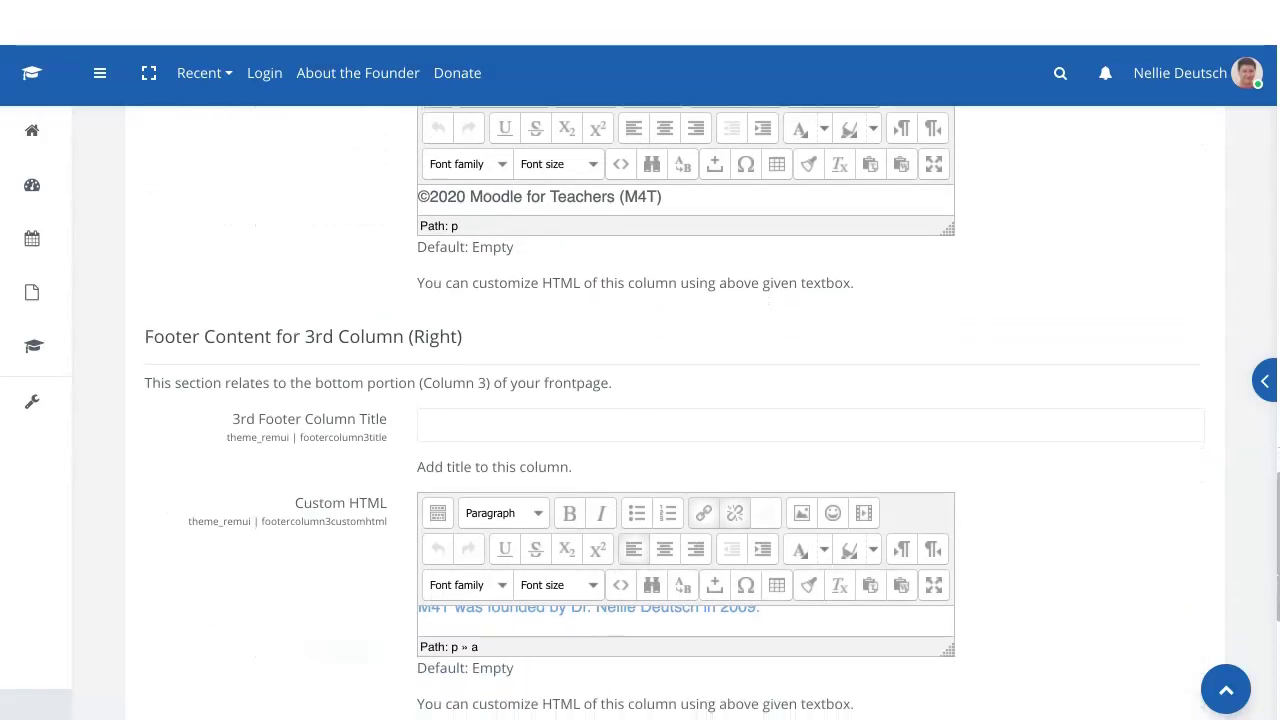
scroll(675, 416, "down", 6)
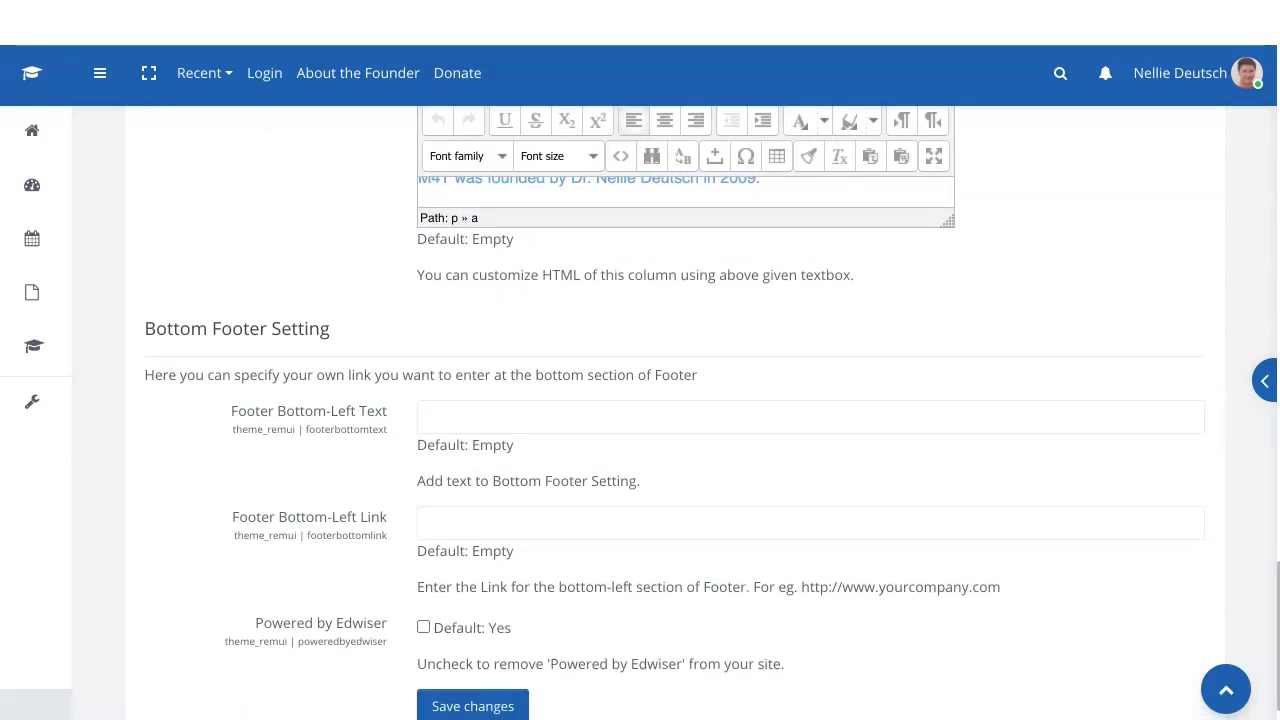
scroll(675, 416, "down", 4)
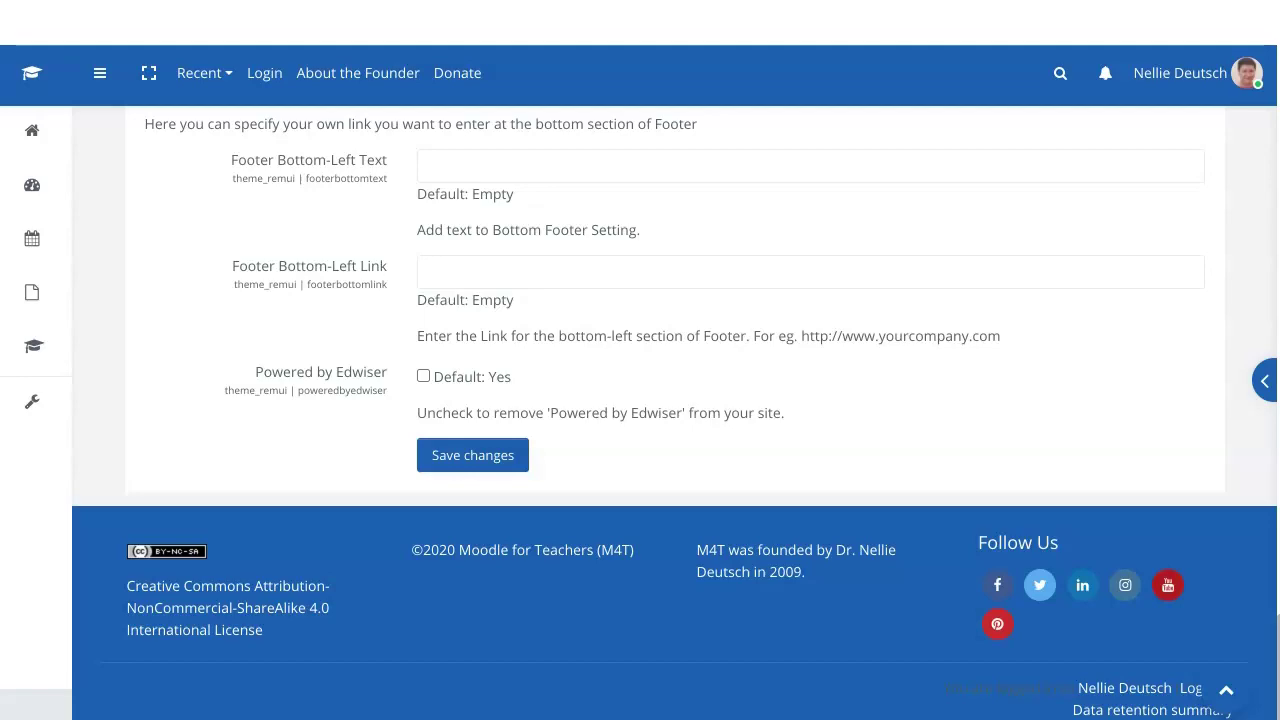
Enlarge the Custom HTML editors of the second and third footer columns
left_click(1226, 690)
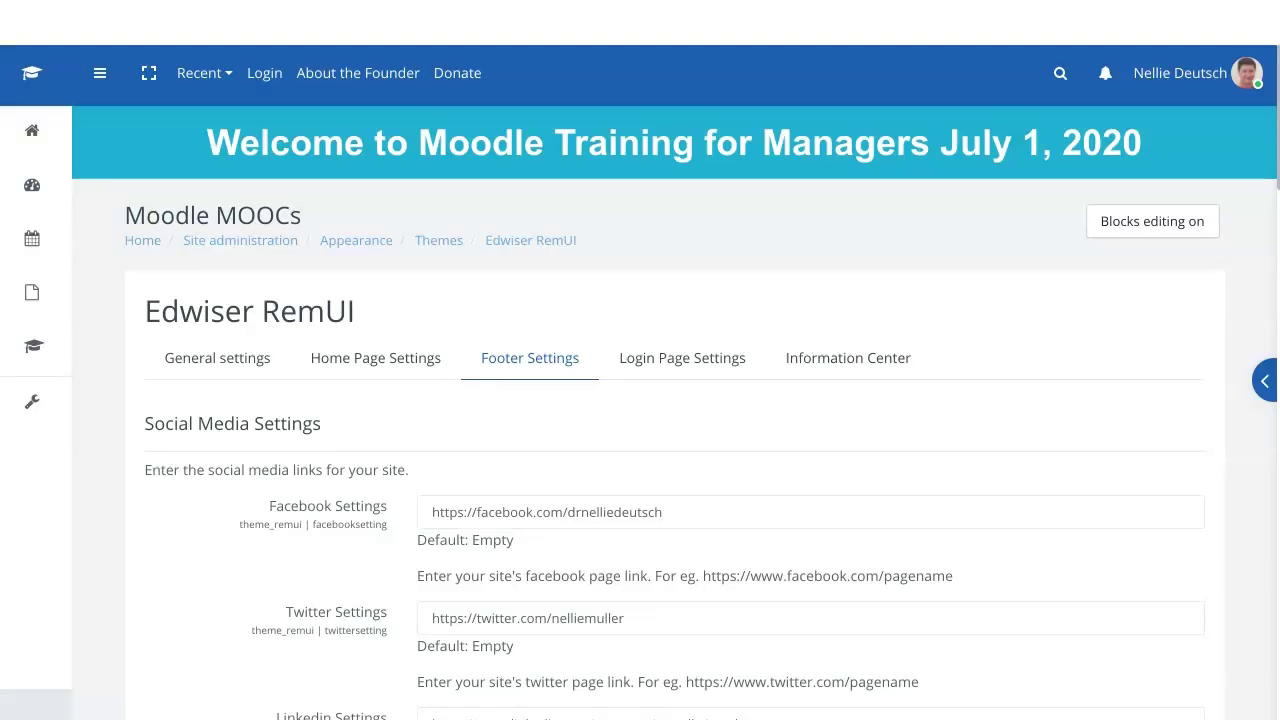
scroll(674, 412, "down", 11)
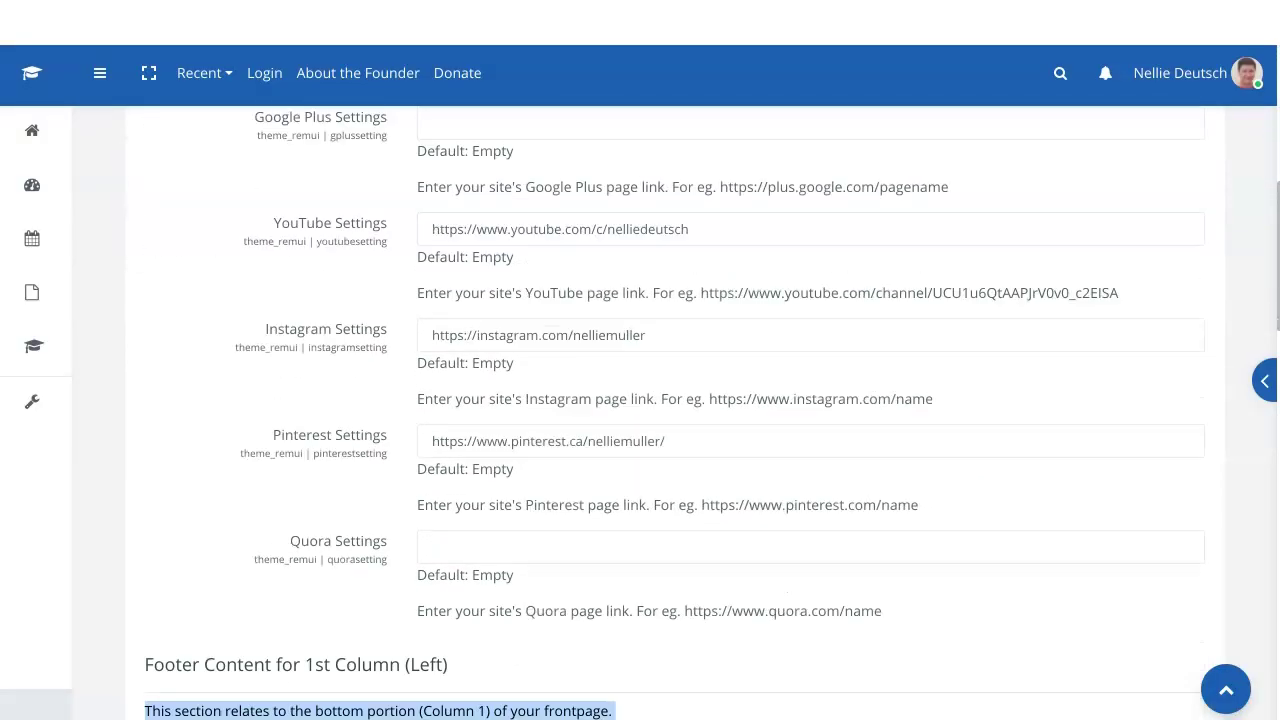
scroll(640, 400, "down", 7)
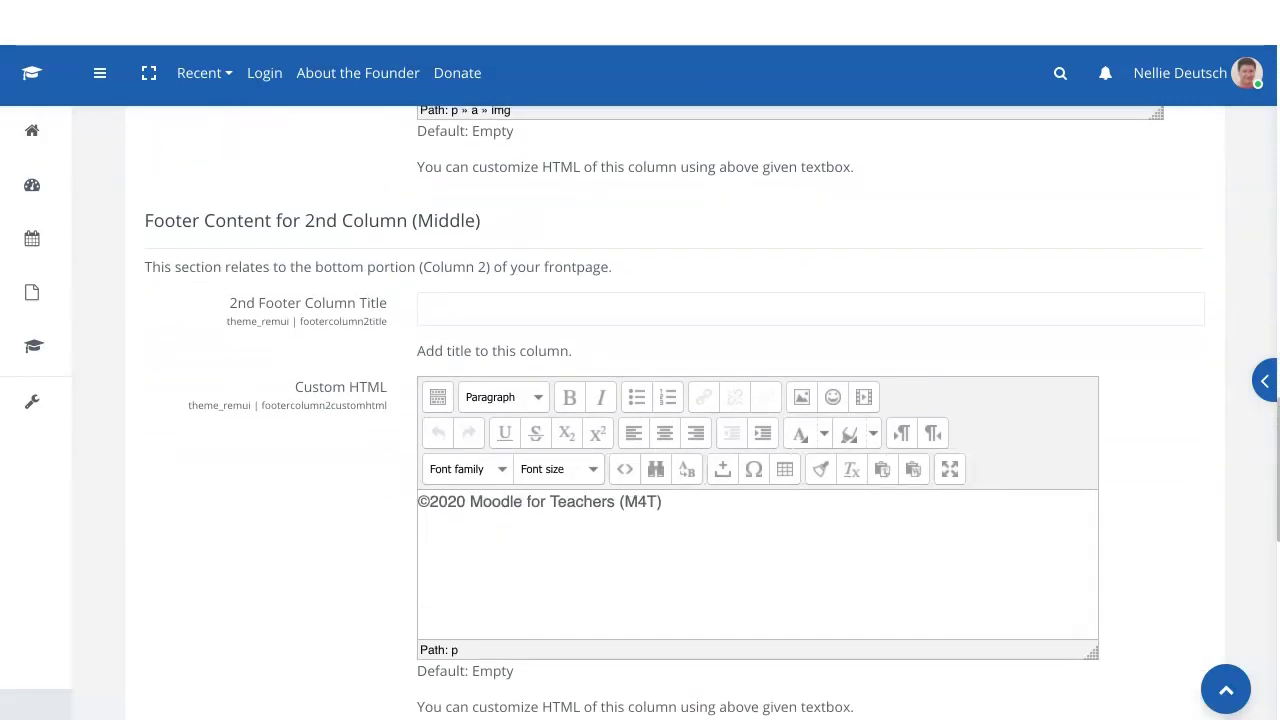
scroll(640, 400, "down", 2)
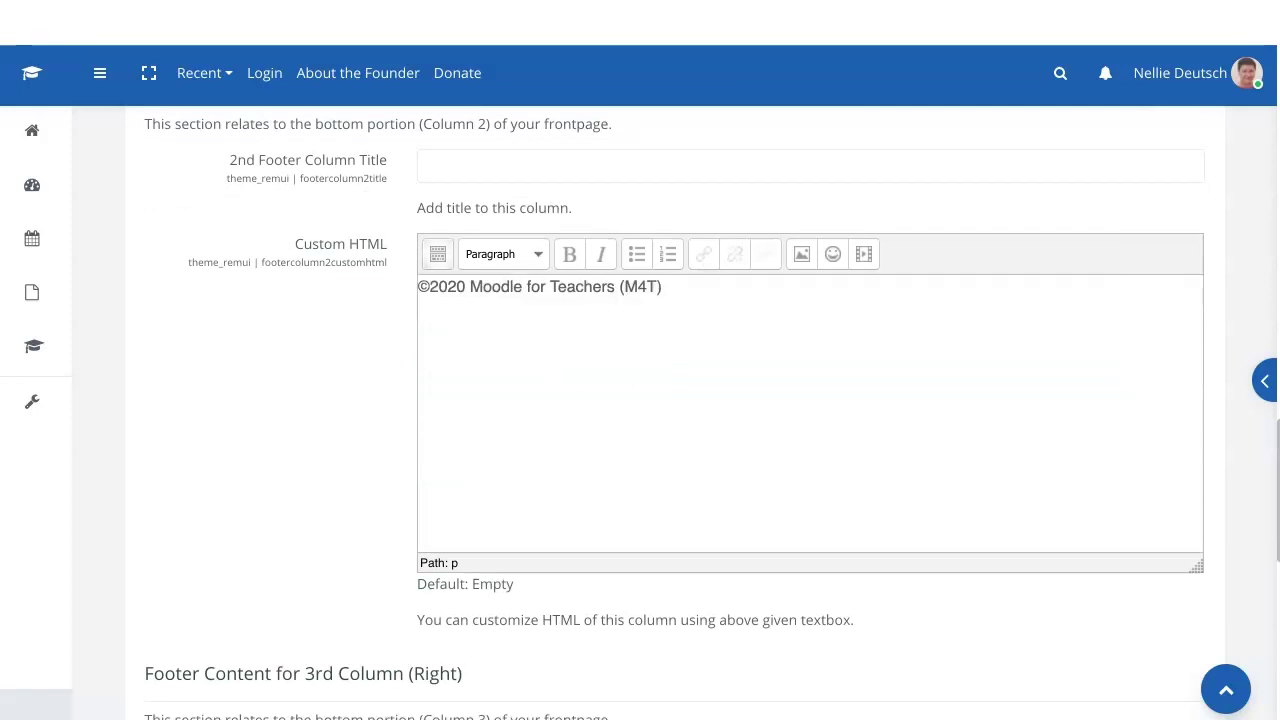
scroll(675, 413, "down", 6)
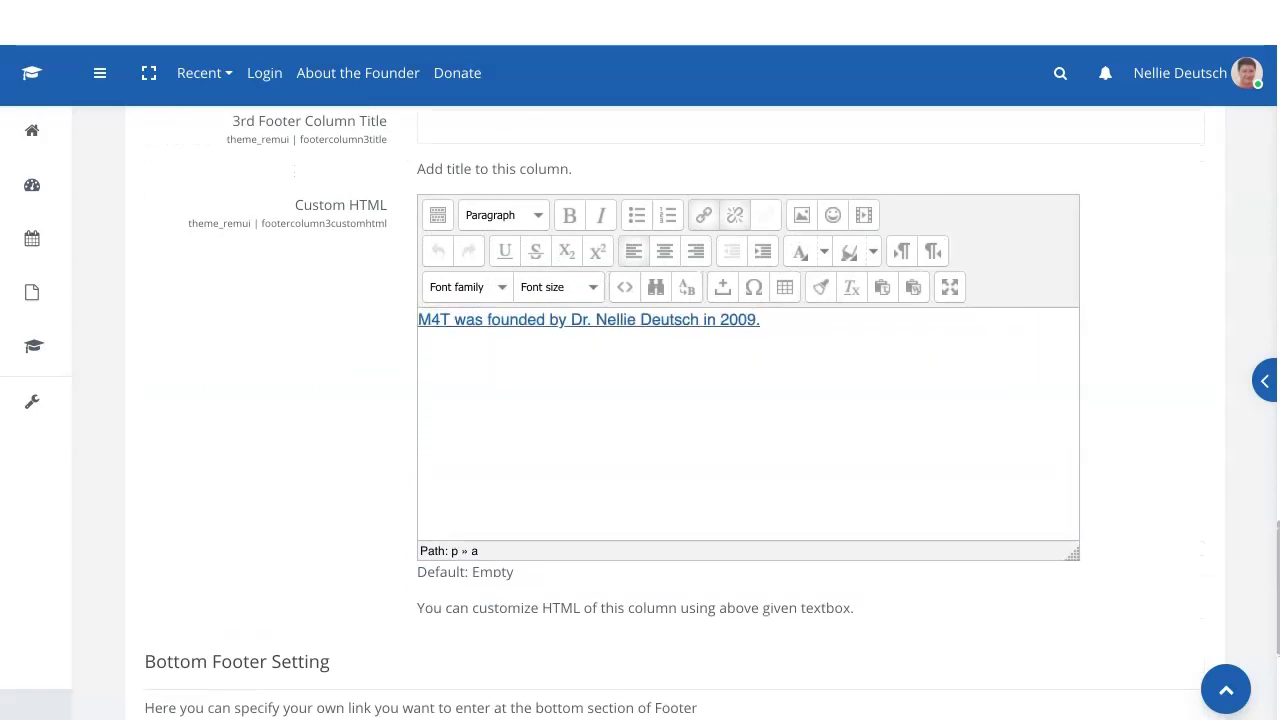
Examine the Footer Bottom-Left Text, Footer Bottom-Left Link and Powered by Edwiser options, then return to the start of the Footer Settings
scroll(674, 413, "down", 3)
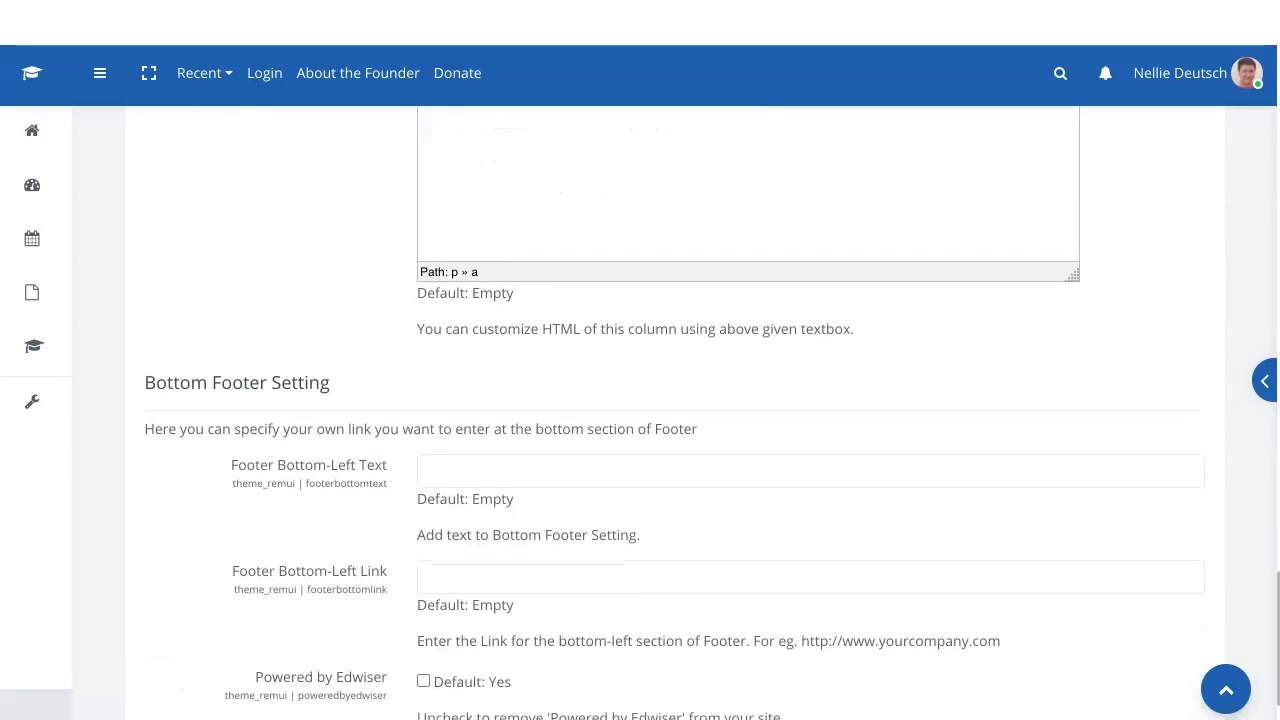
scroll(674, 413, "down", 1)
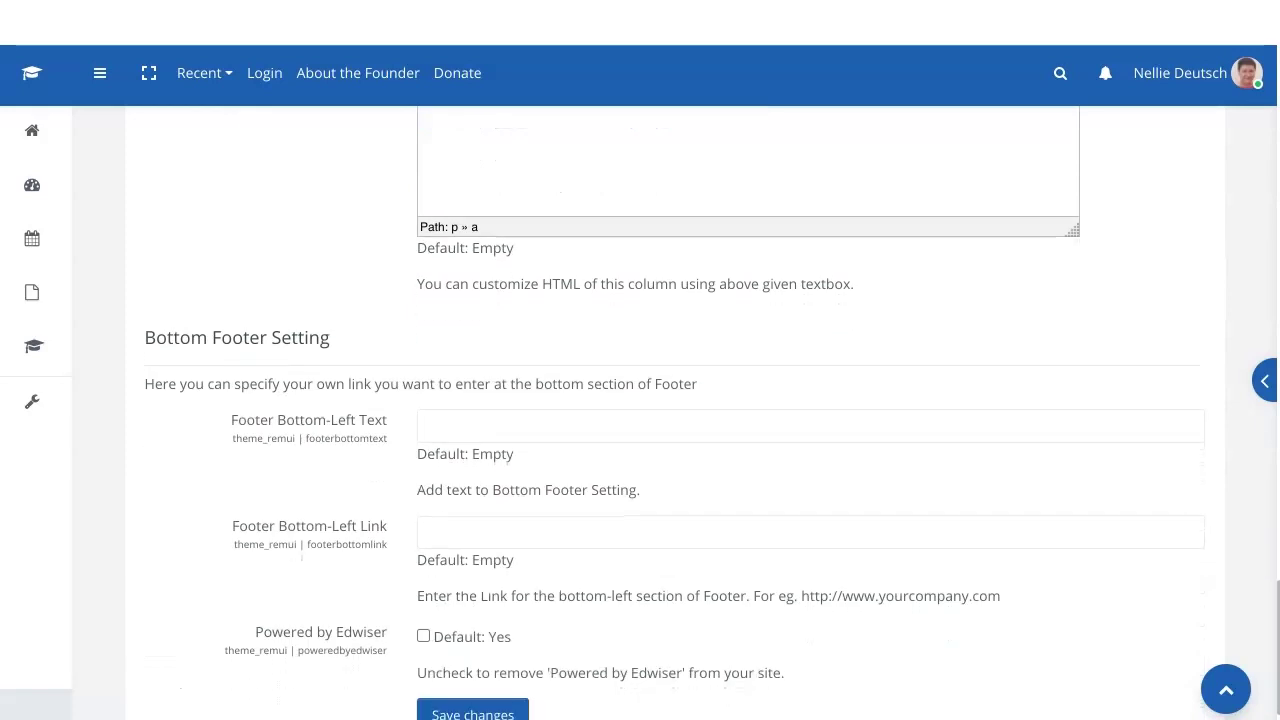
scroll(674, 456, "down", 1)
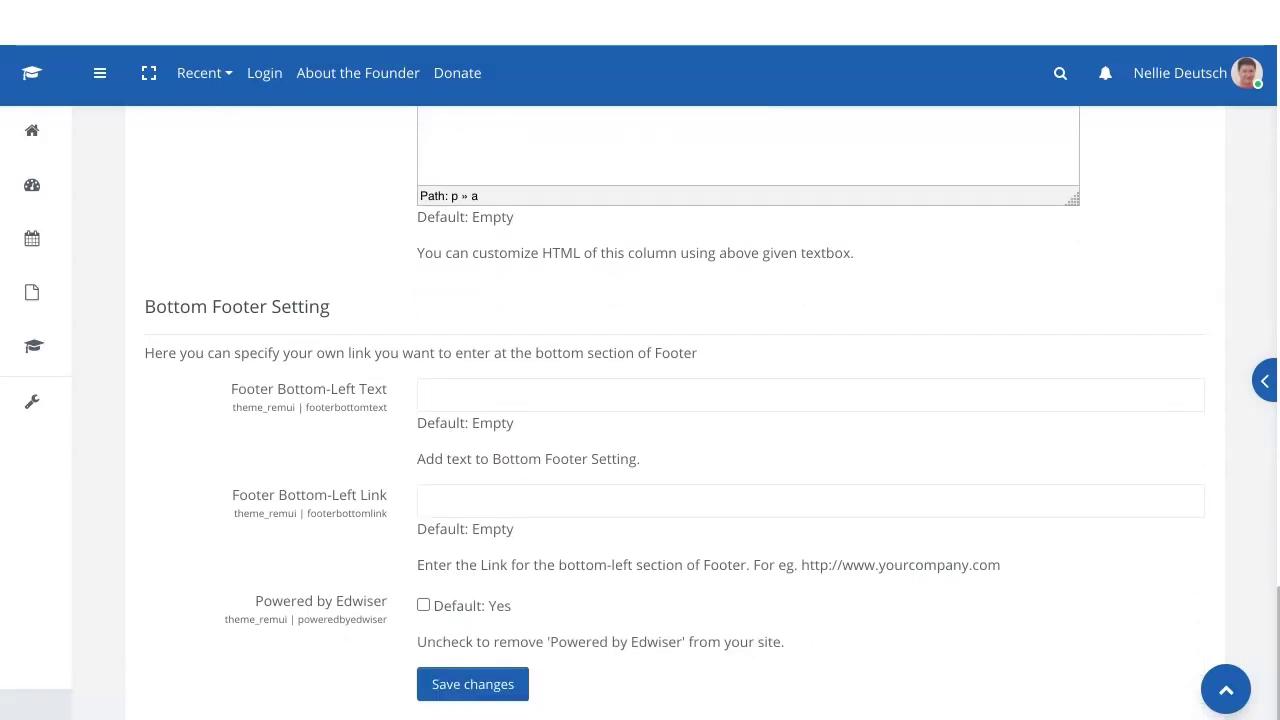
scroll(674, 456, "down", 3)
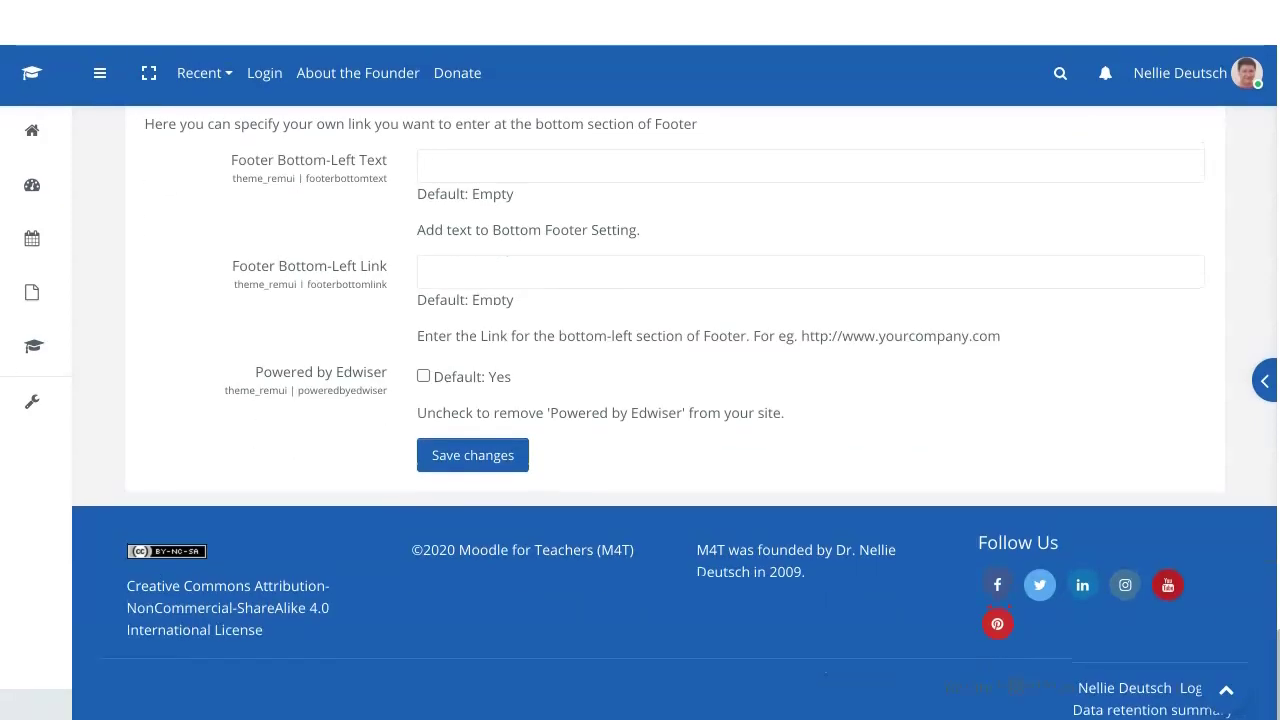
scroll(674, 456, "up", 15)
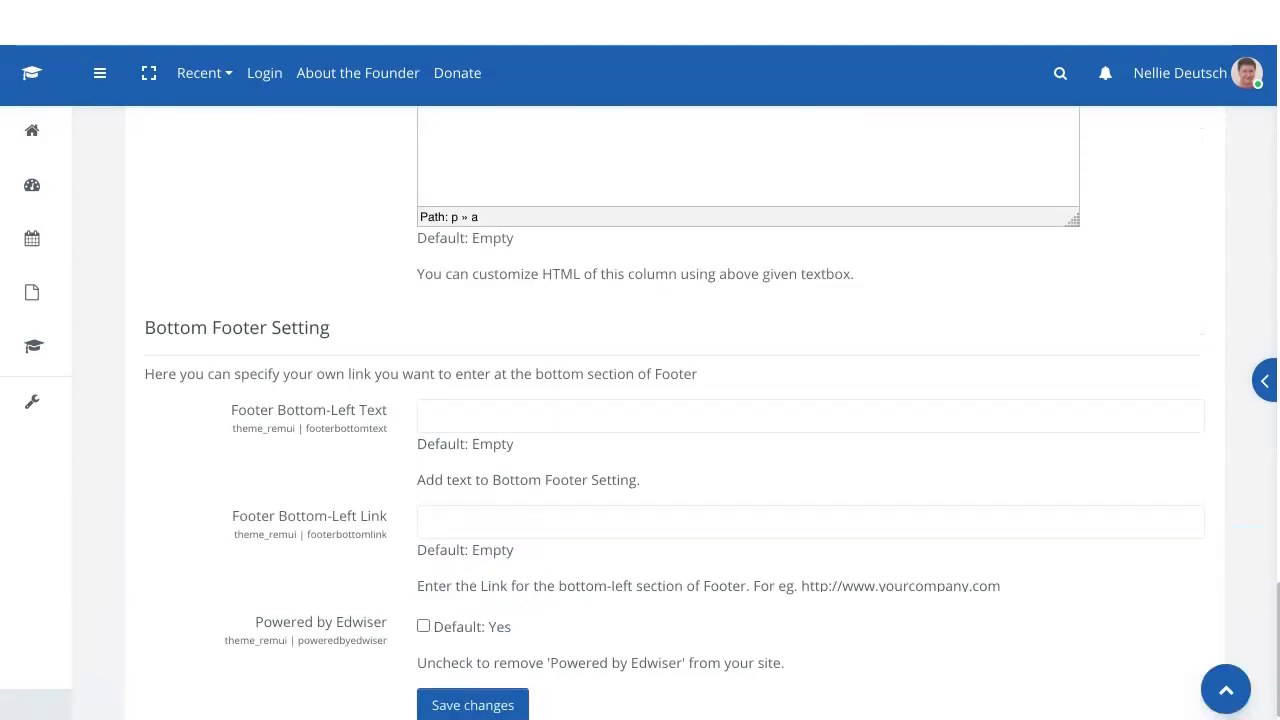
scroll(674, 456, "up", 10)
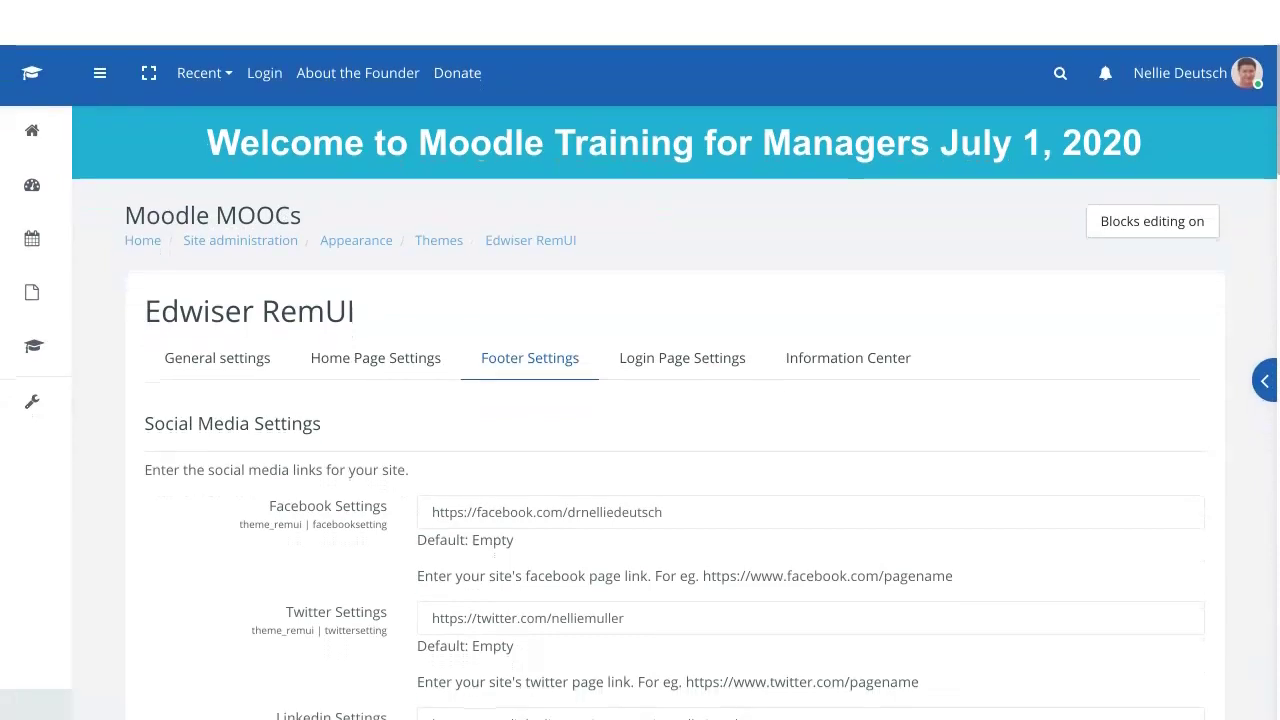
Open the Home Page Settings and review the header style, slide interval, autoplay, number of slides and first slide settings
left_click(375, 357)
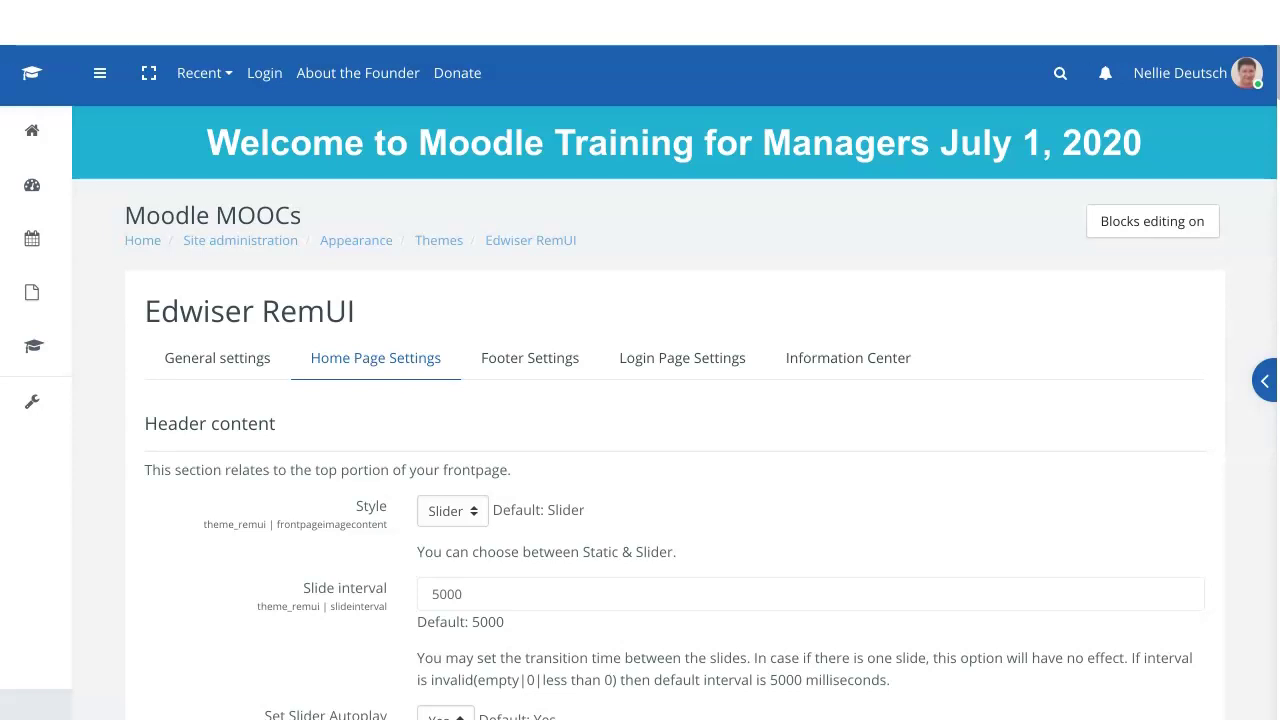
scroll(640, 400, "down", 2)
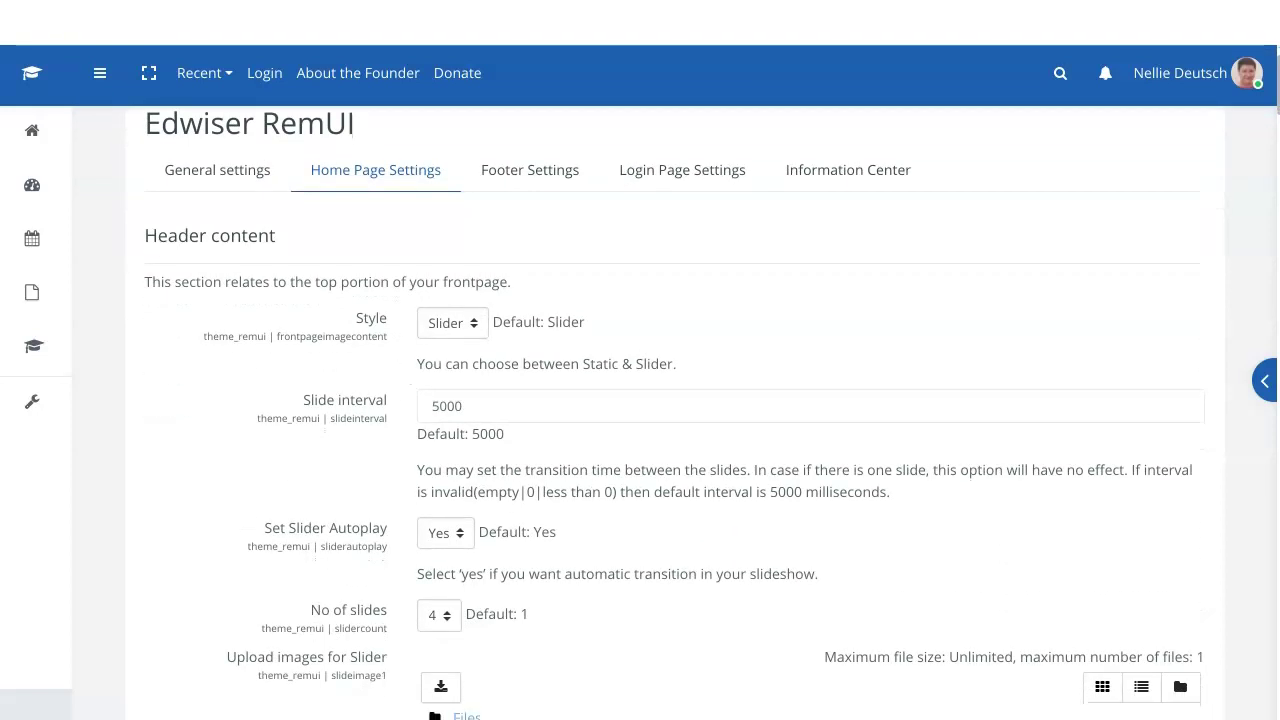
scroll(640, 400, "down", 3)
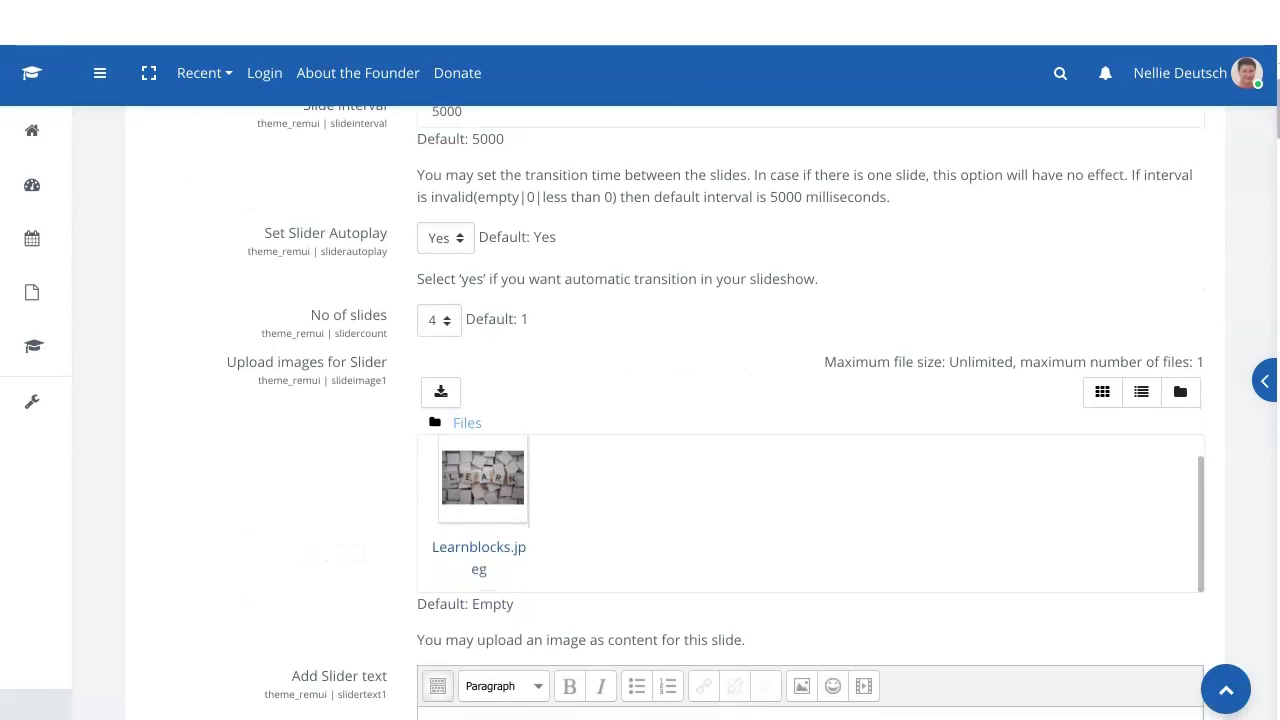
scroll(640, 400, "down", 3)
scroll(640, 400, "down", 1)
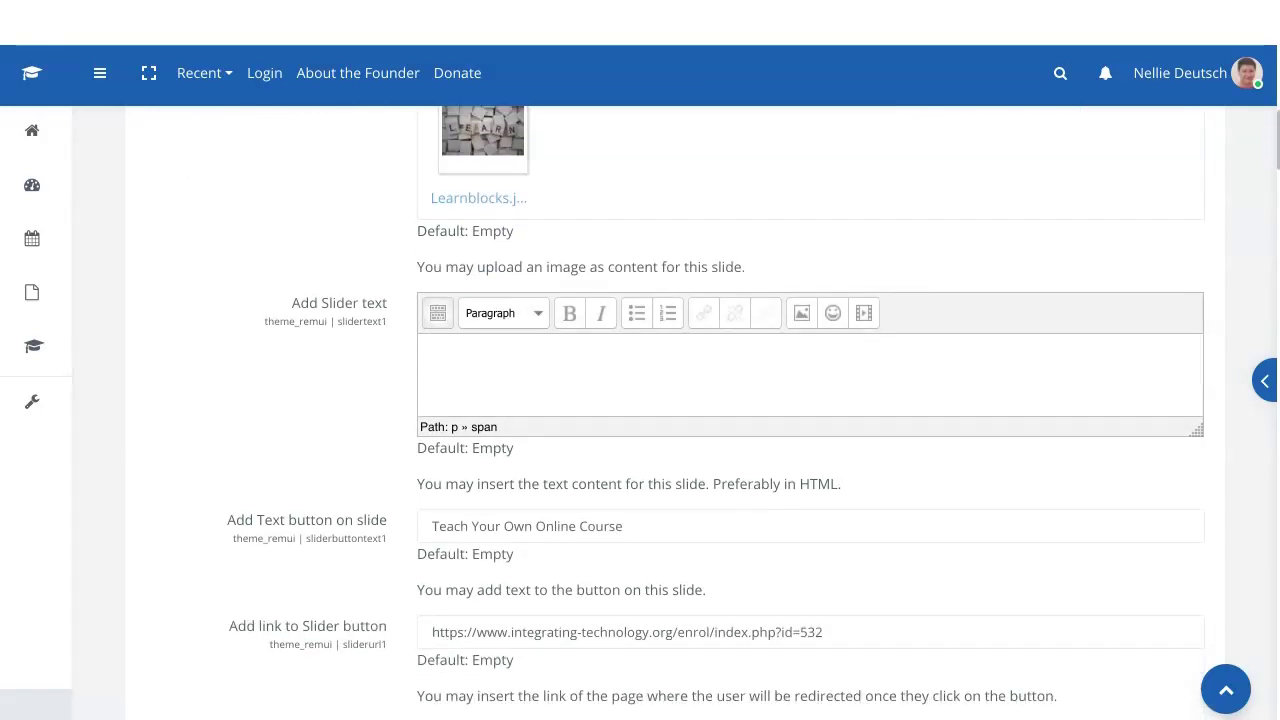
Review the image, slider text, button text and button link settings of the second and third slides
scroll(640, 400, "down", 4)
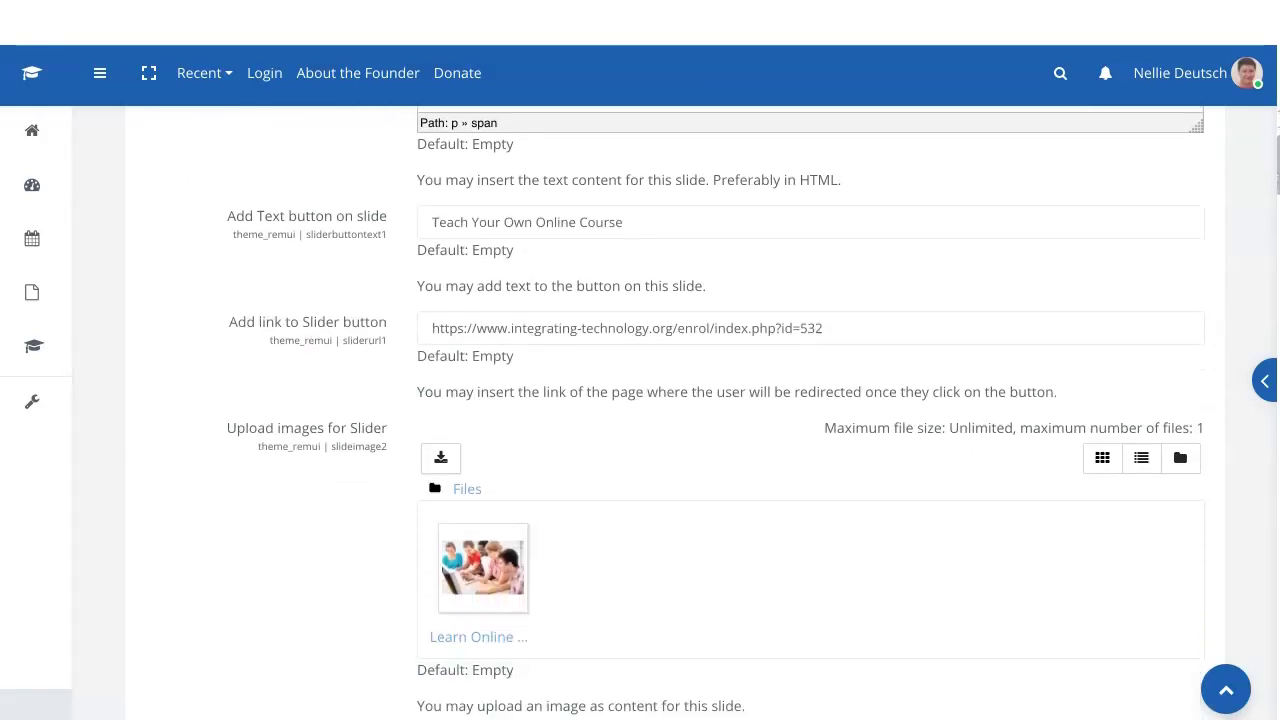
scroll(640, 400, "down", 1)
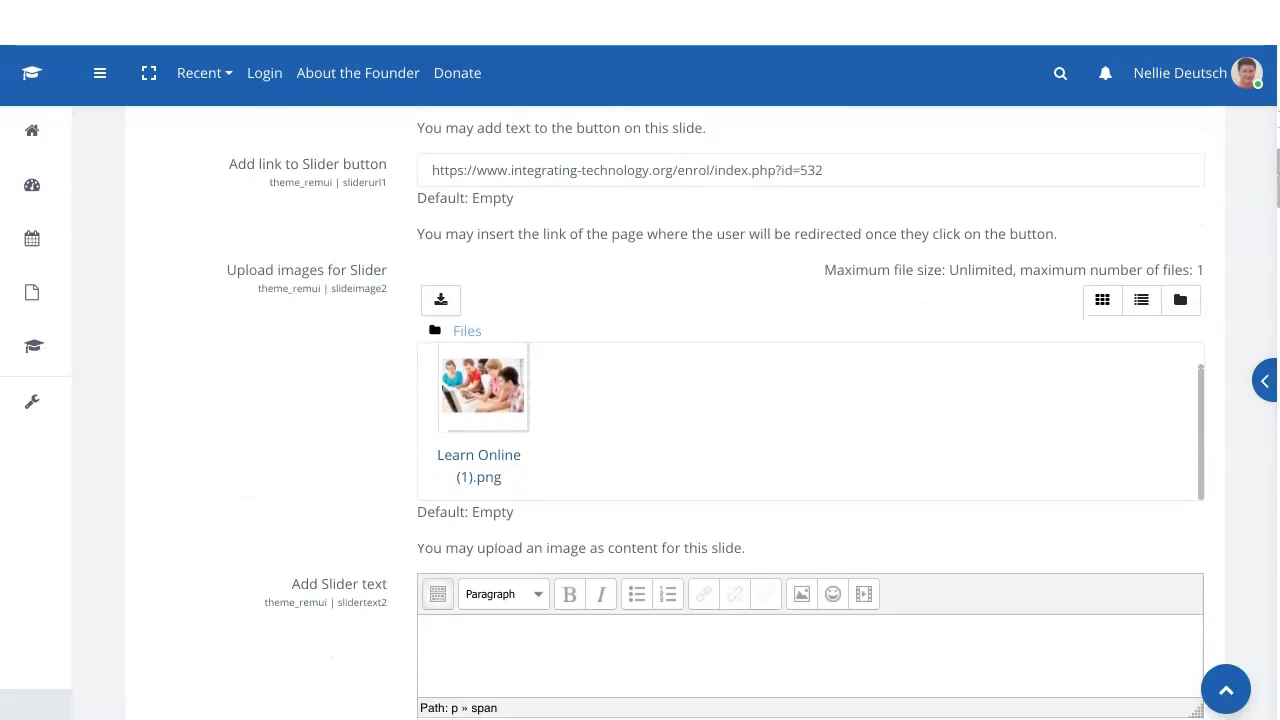
scroll(640, 400, "down", 5)
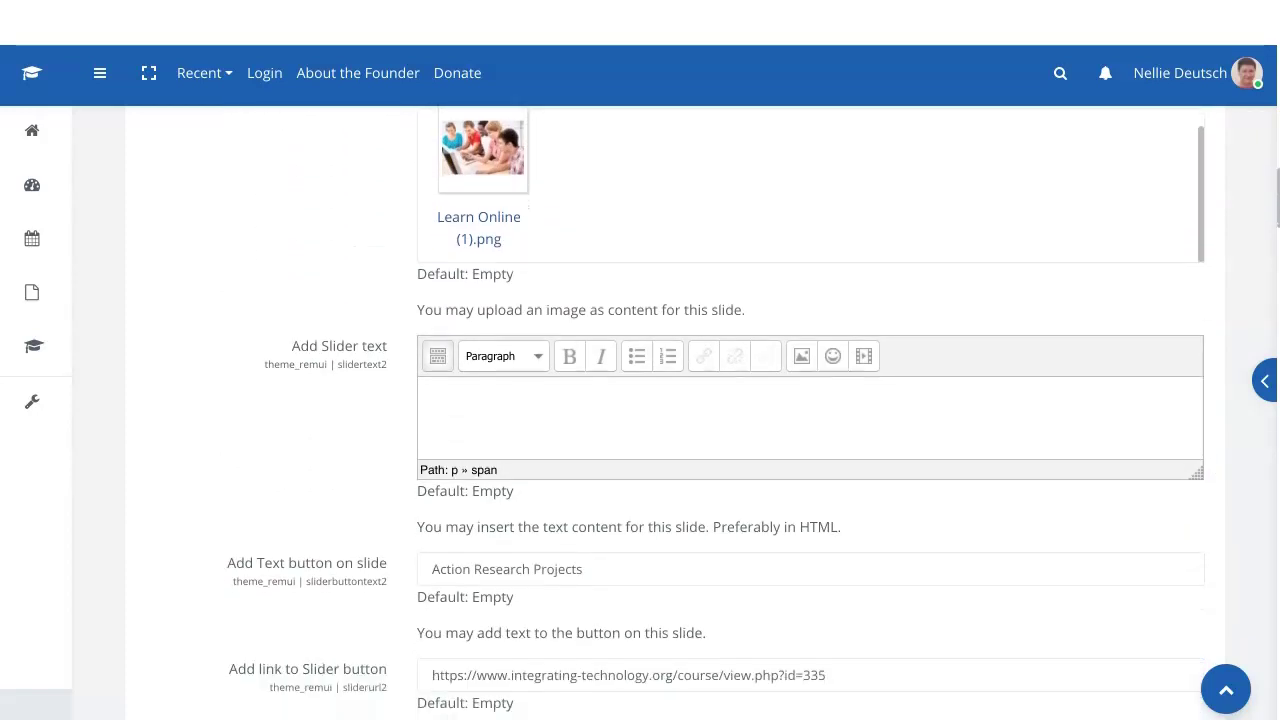
scroll(640, 400, "down", 3)
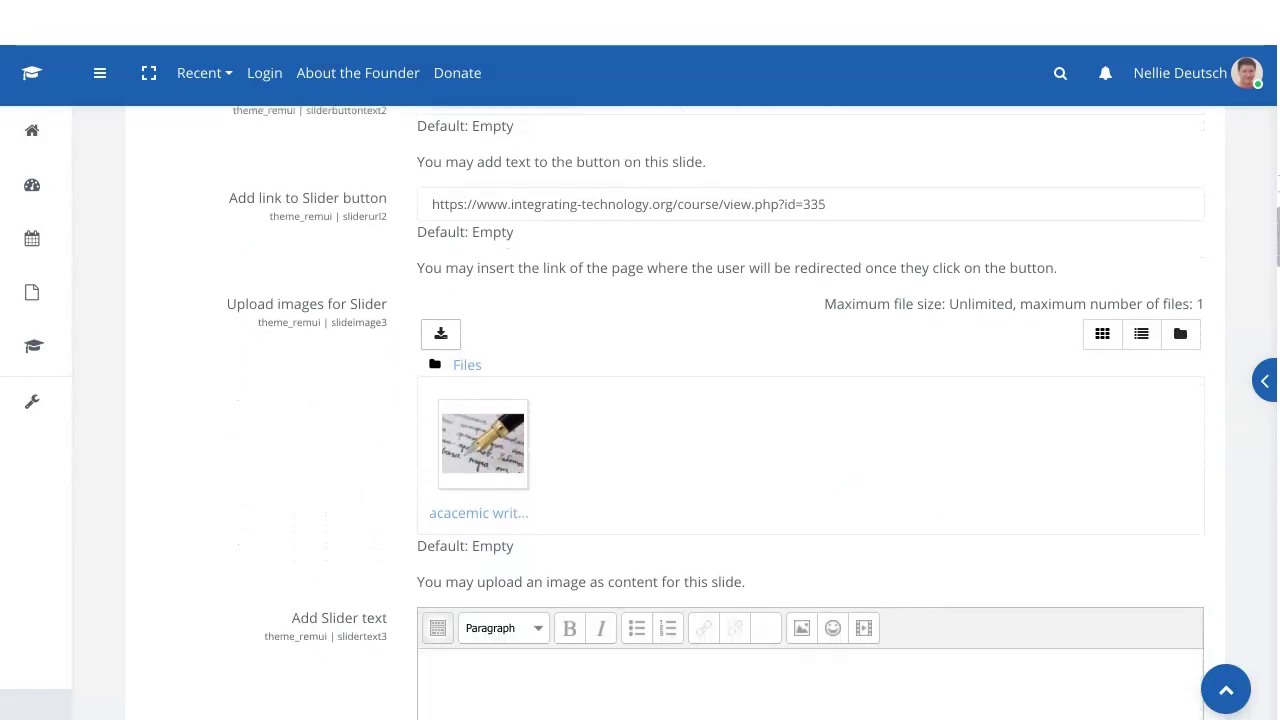
scroll(640, 400, "down", 2)
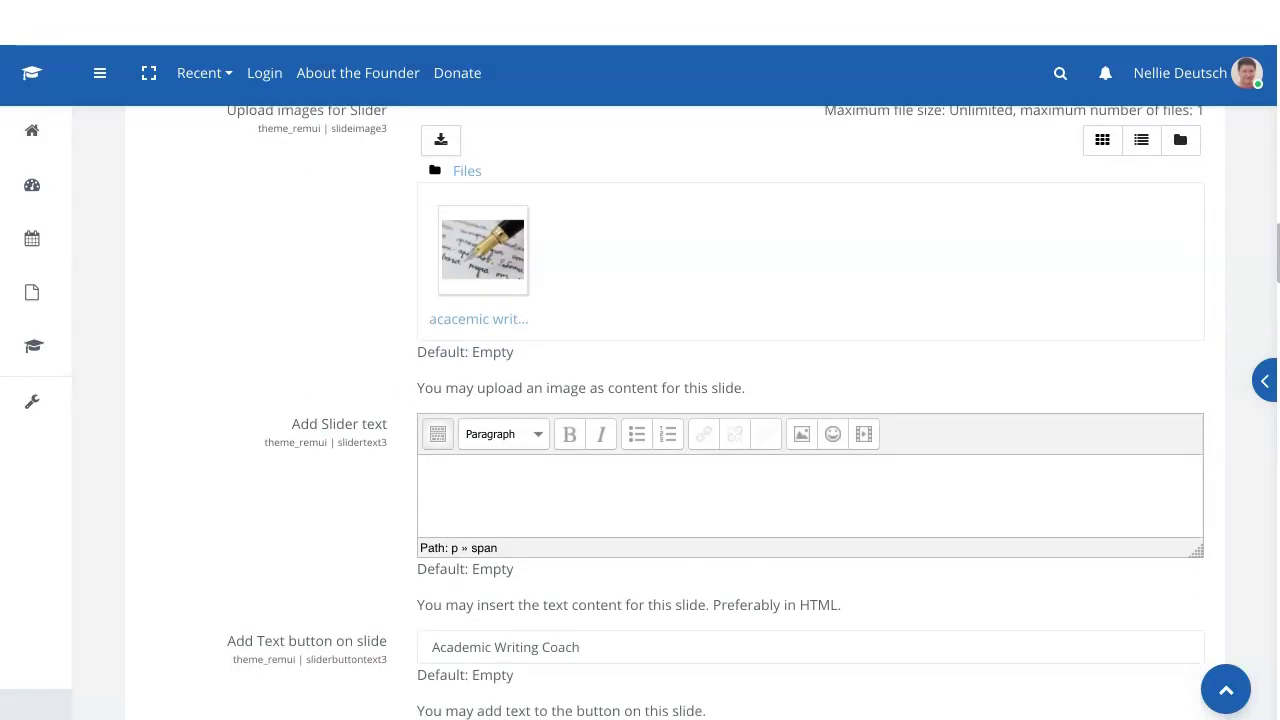
scroll(640, 400, "down", 4)
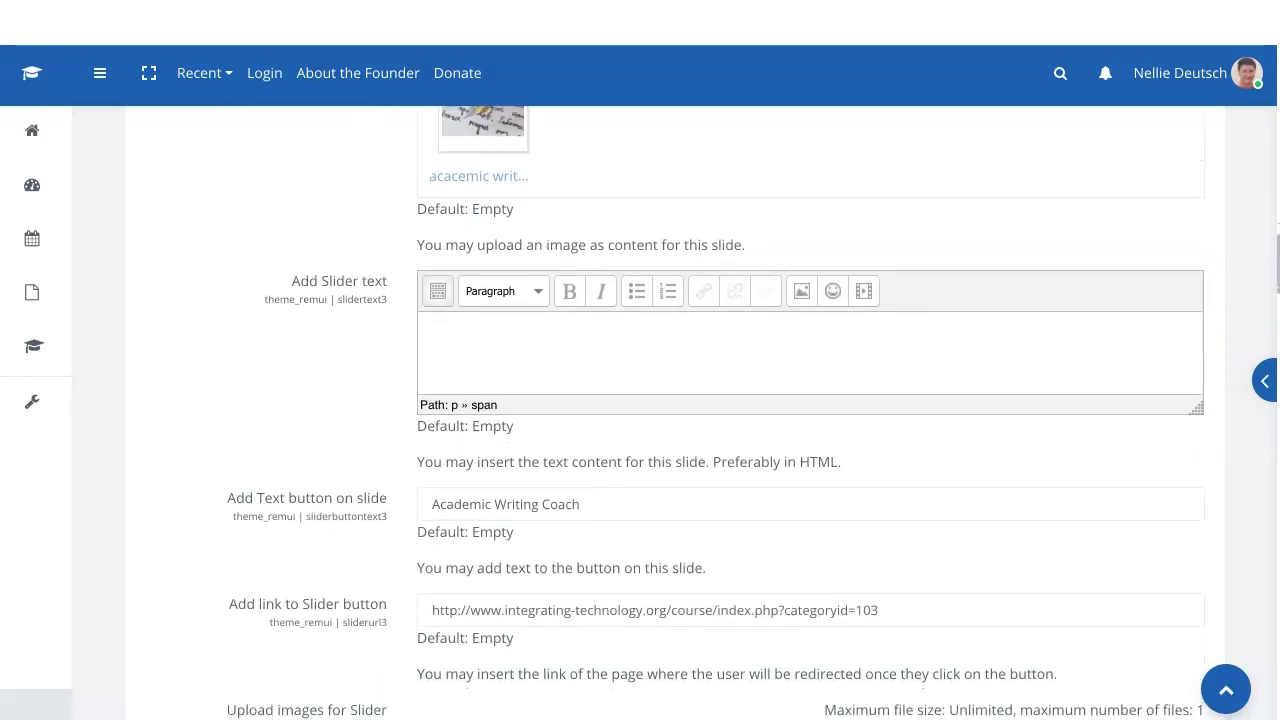
scroll(640, 400, "up", 15)
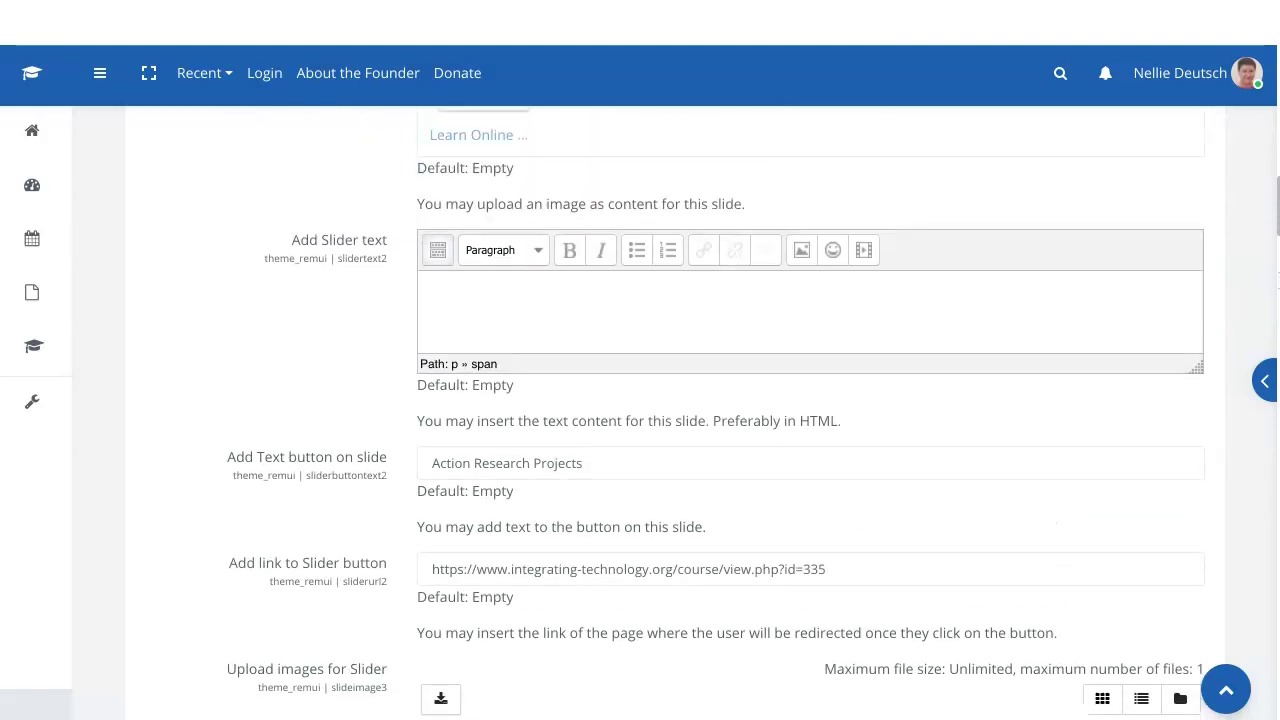
Return to the start of the Home Page Settings and check the options for the number of slides, leaving the setting as it is
scroll(640, 400, "up", 10)
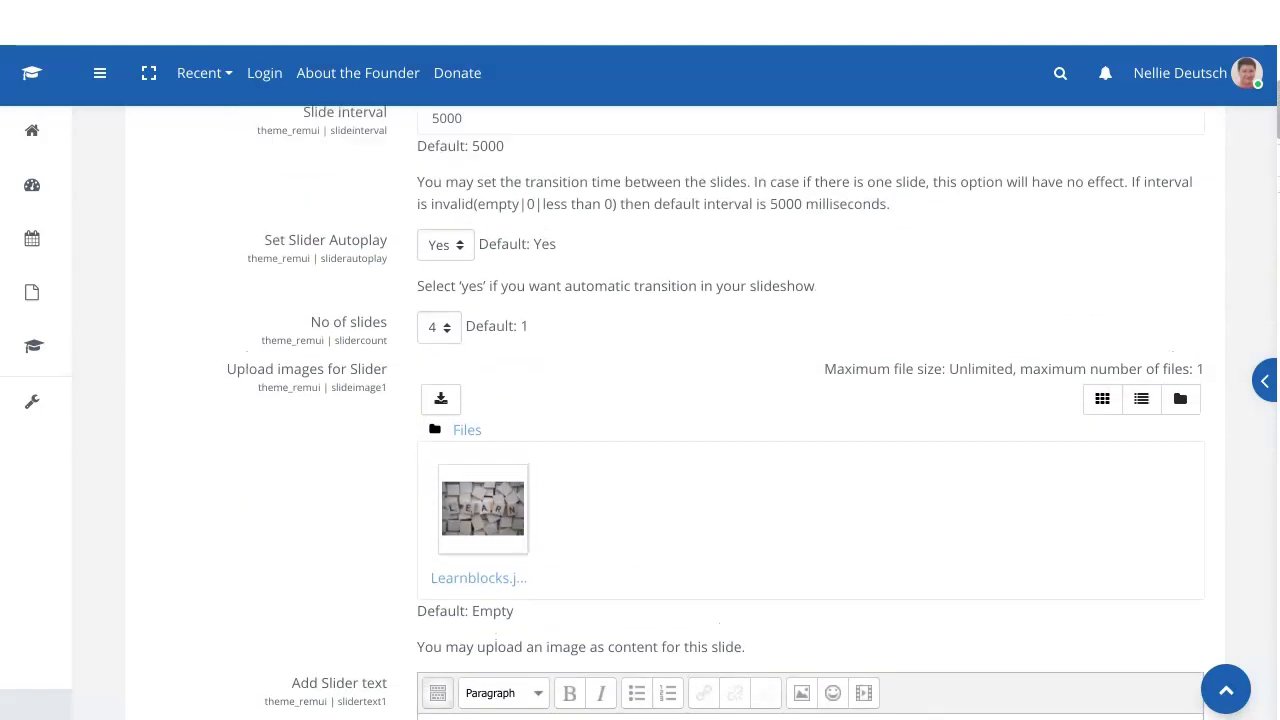
scroll(640, 400, "up", 2)
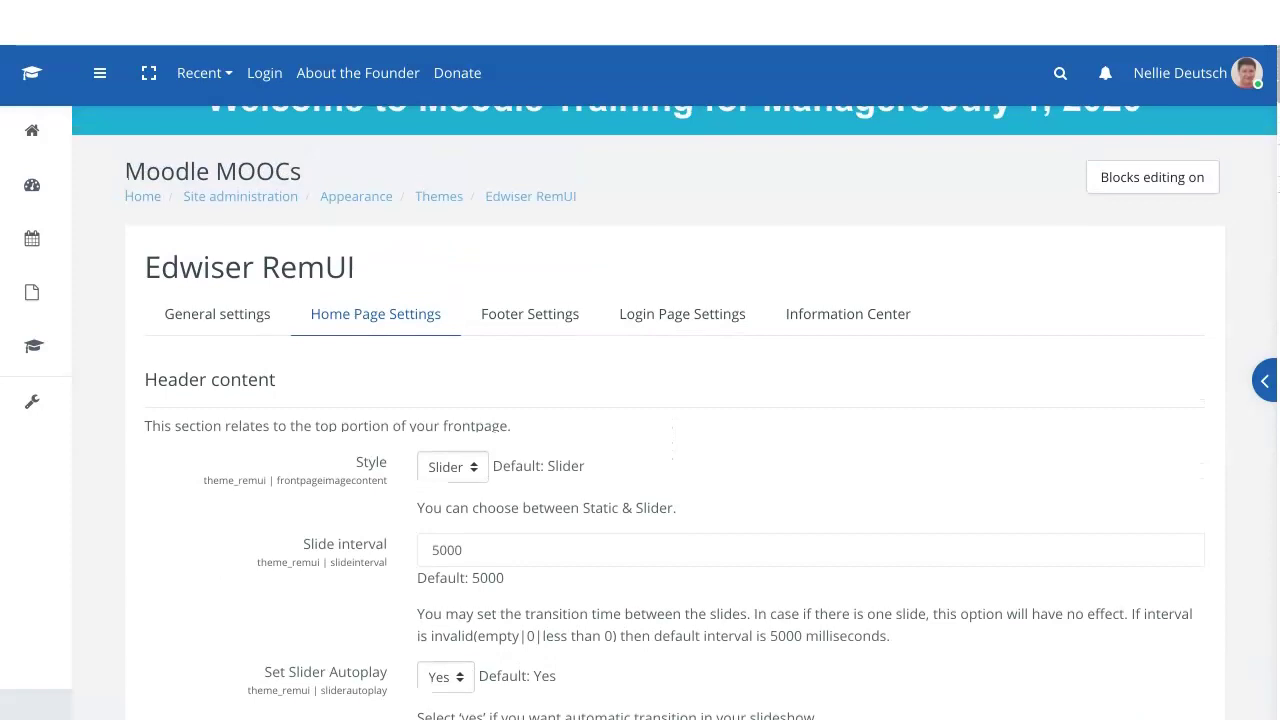
scroll(640, 400, "down", 3)
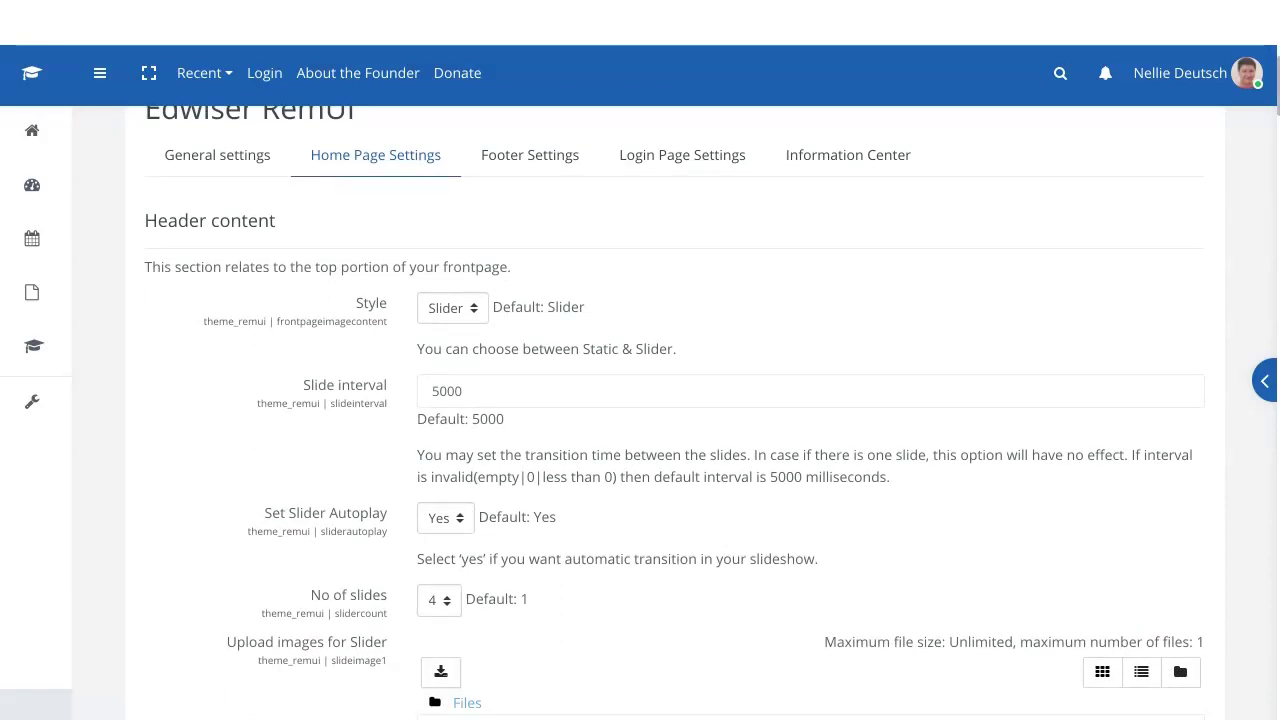
left_click(439, 600)
key("Escape")
scroll(640, 400, "up", 2)
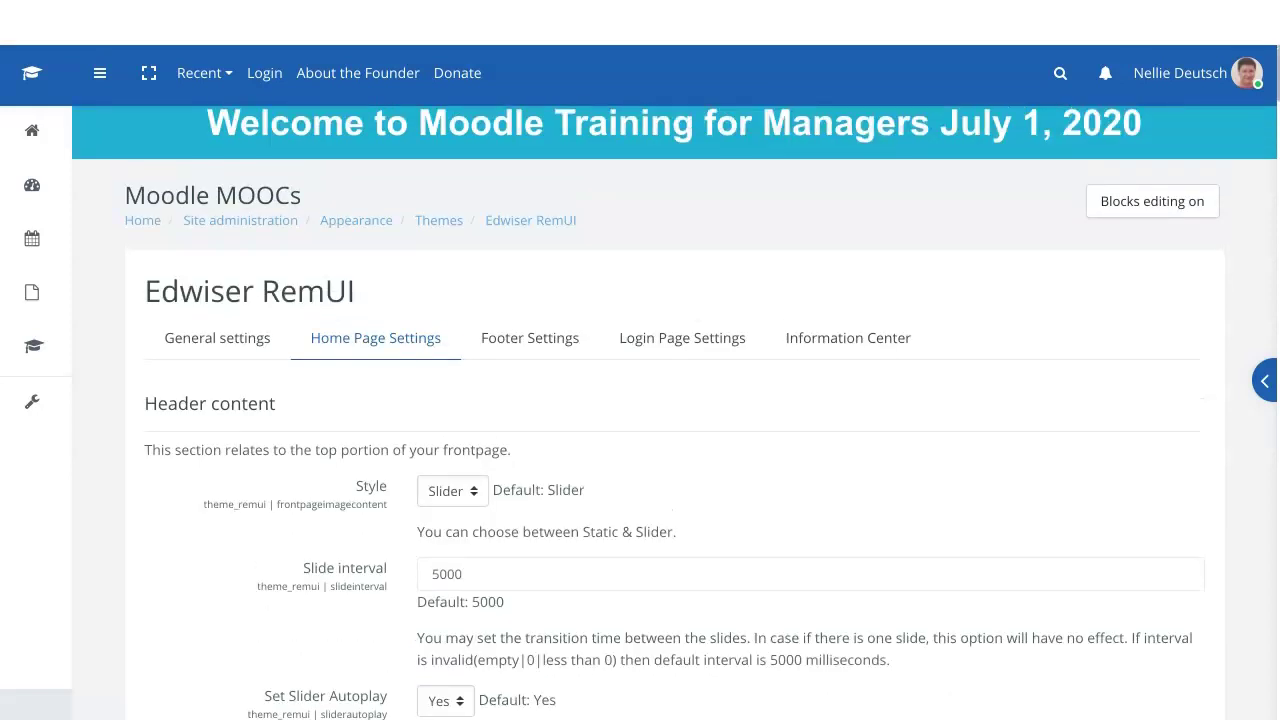
Open the General settings and enlarge the Announcement editor
left_click(217, 338)
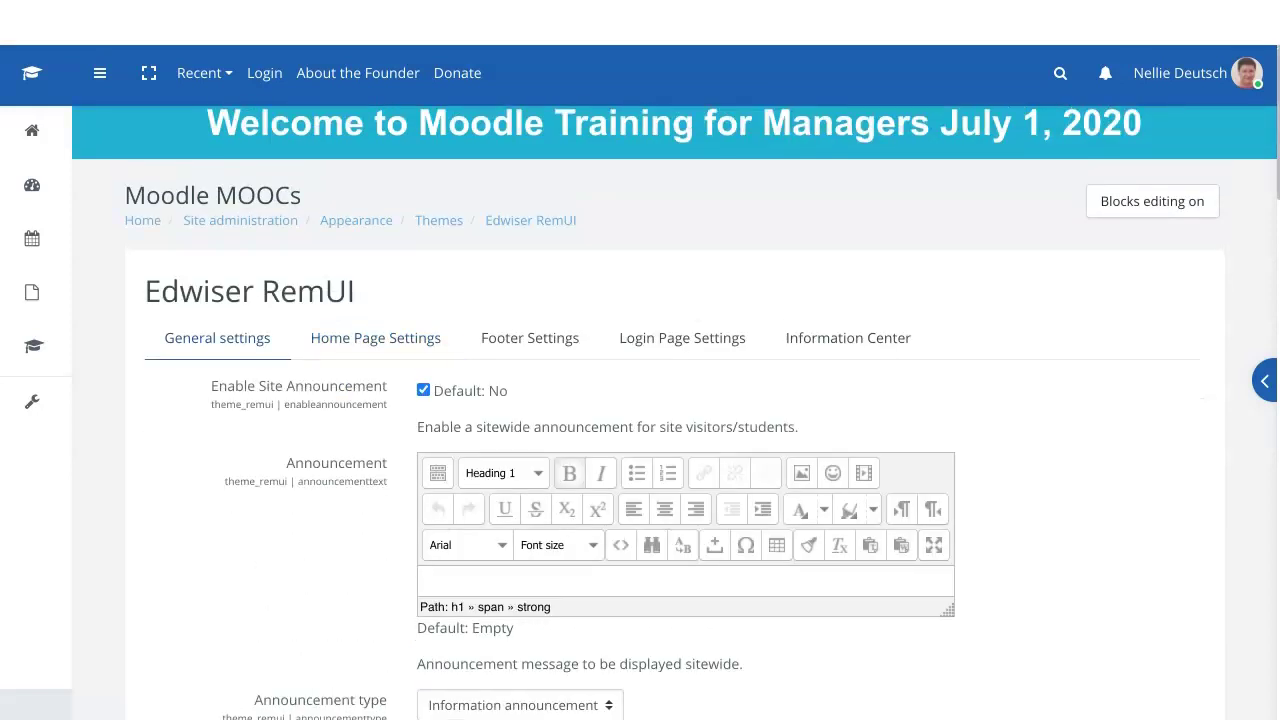
scroll(675, 414, "down", 1)
left_click_drag(948, 564, 1053, 652)
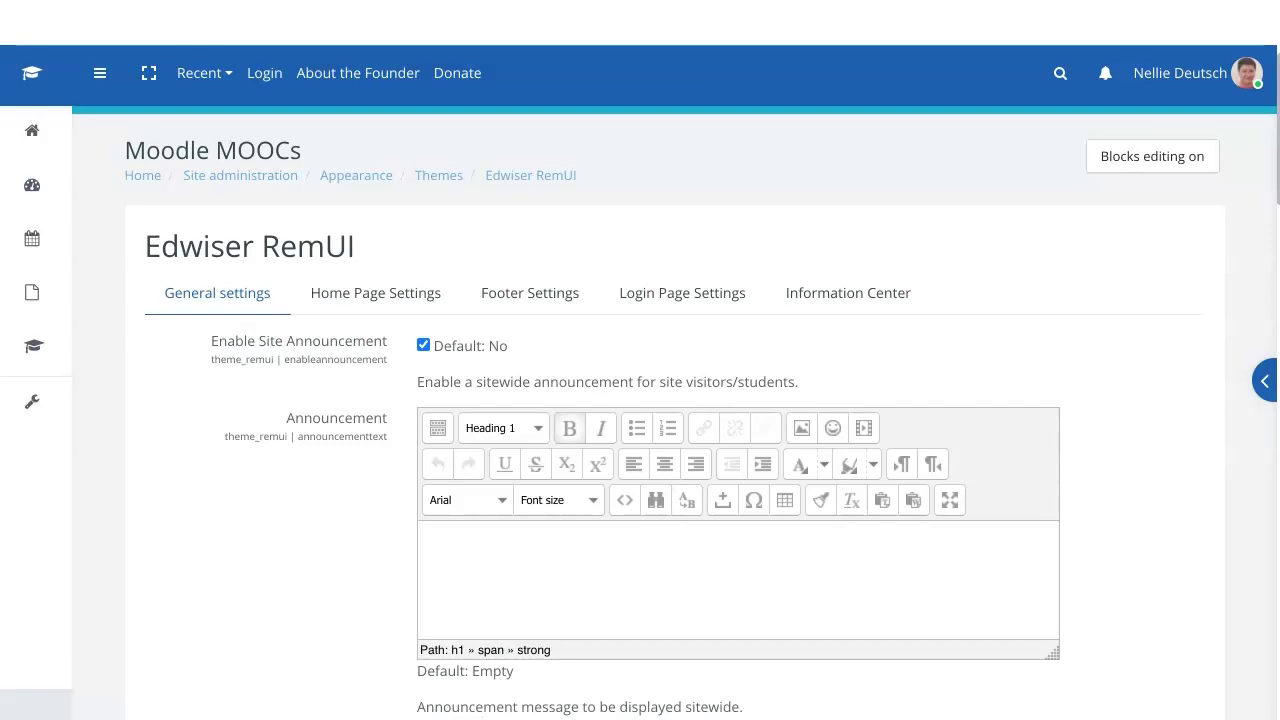
Select the whole announcement text "Welcome to Moodle Training for Managers July 1, 2020" in the editor
scroll(640, 400, "down", 2)
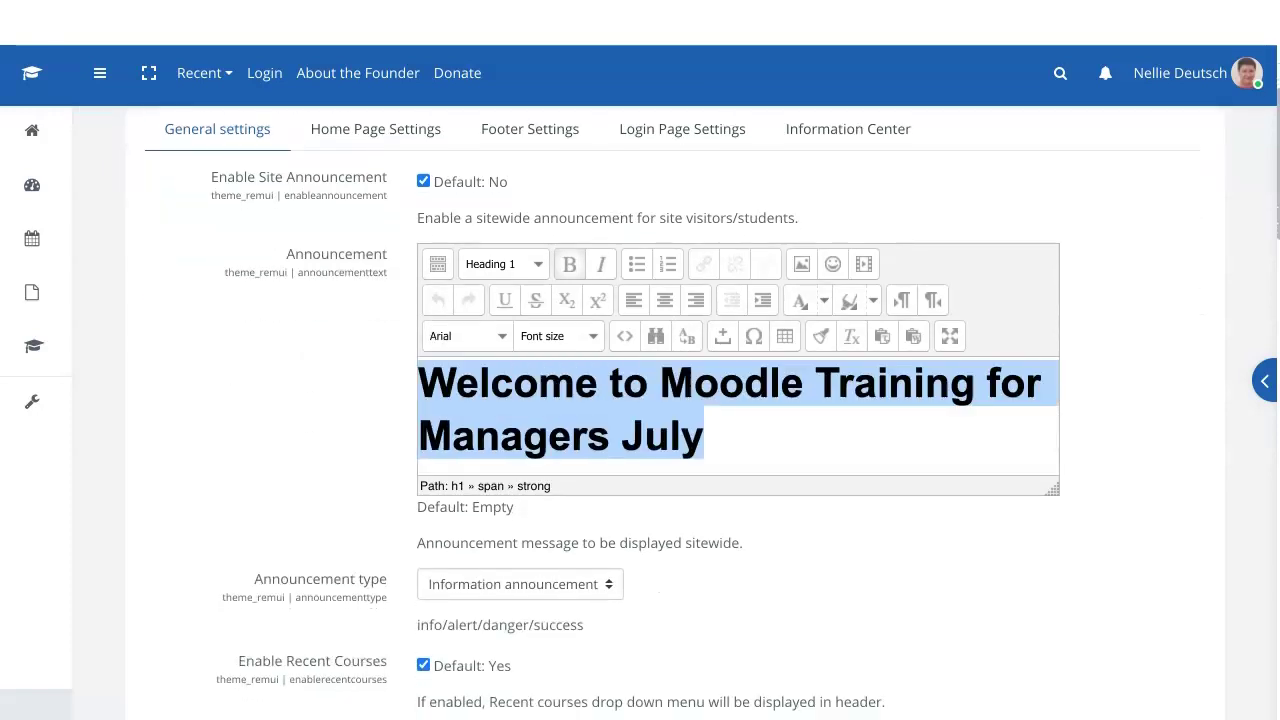
type("1, 2")
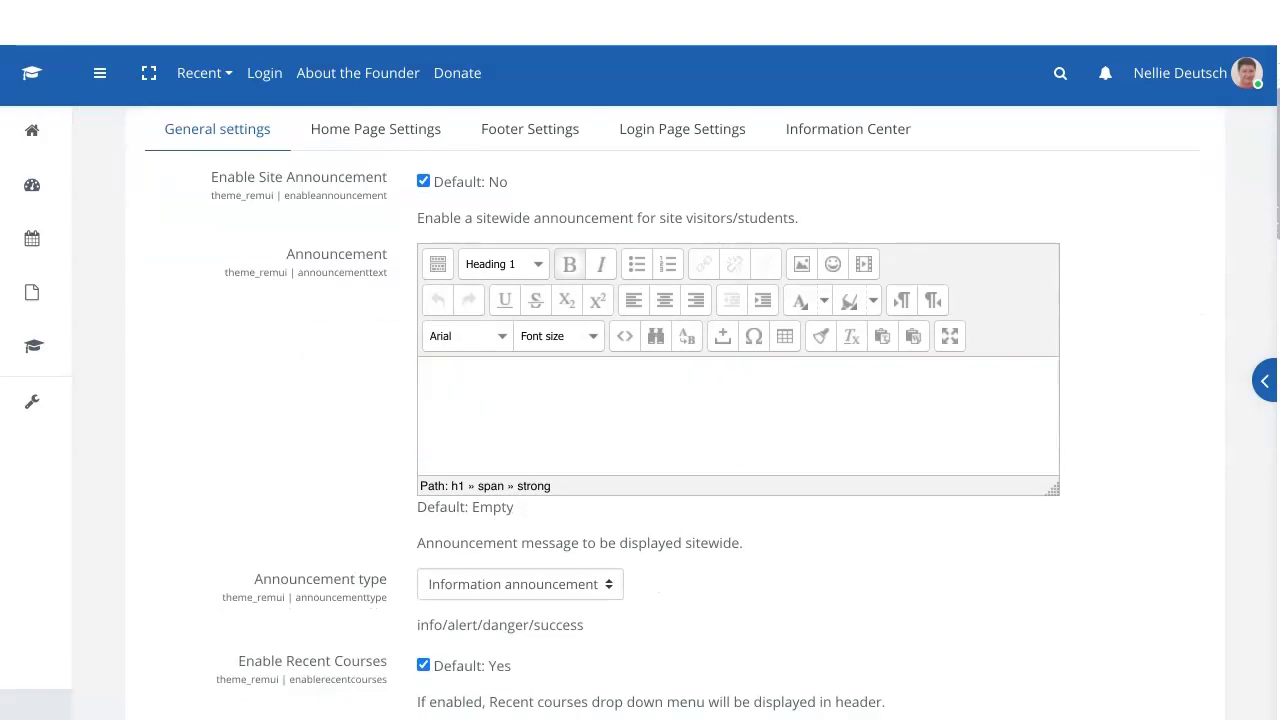
type("020")
Review the general settings from Announcement type through recent courses, message panel, course display options and site logo format
scroll(640, 414, "down", 1)
scroll(640, 400, "down", 3)
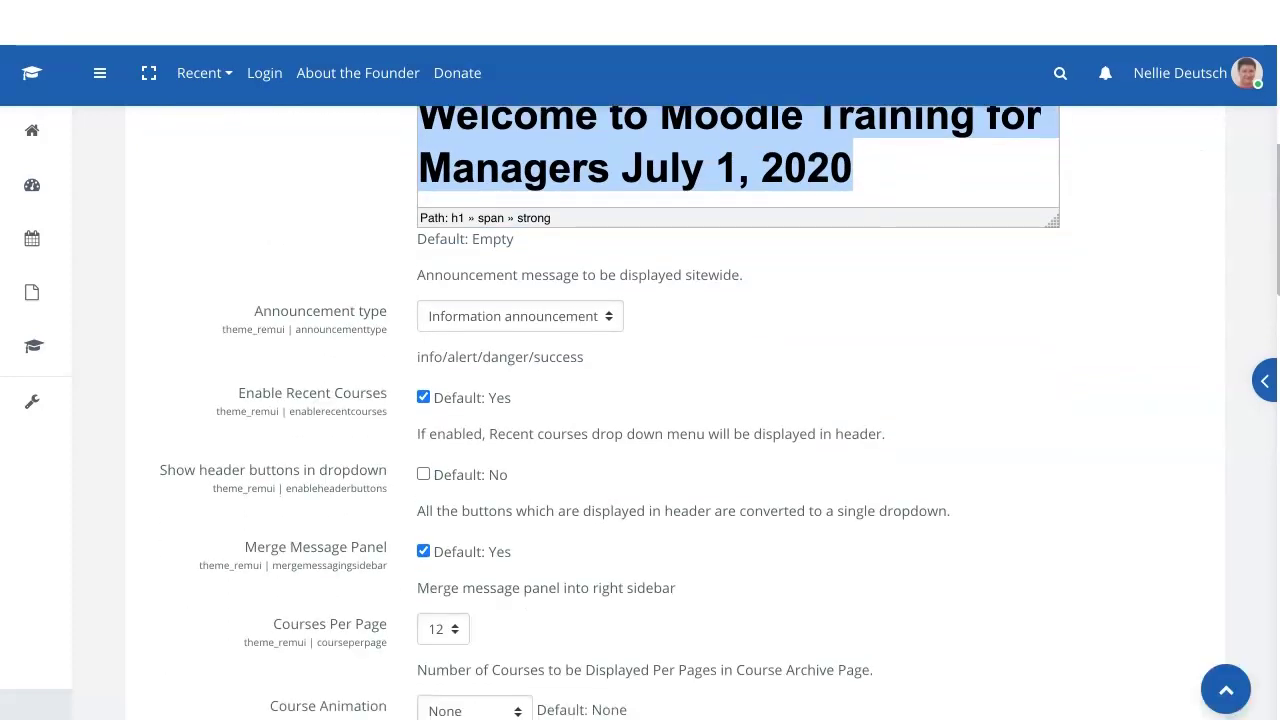
scroll(640, 400, "up", 3)
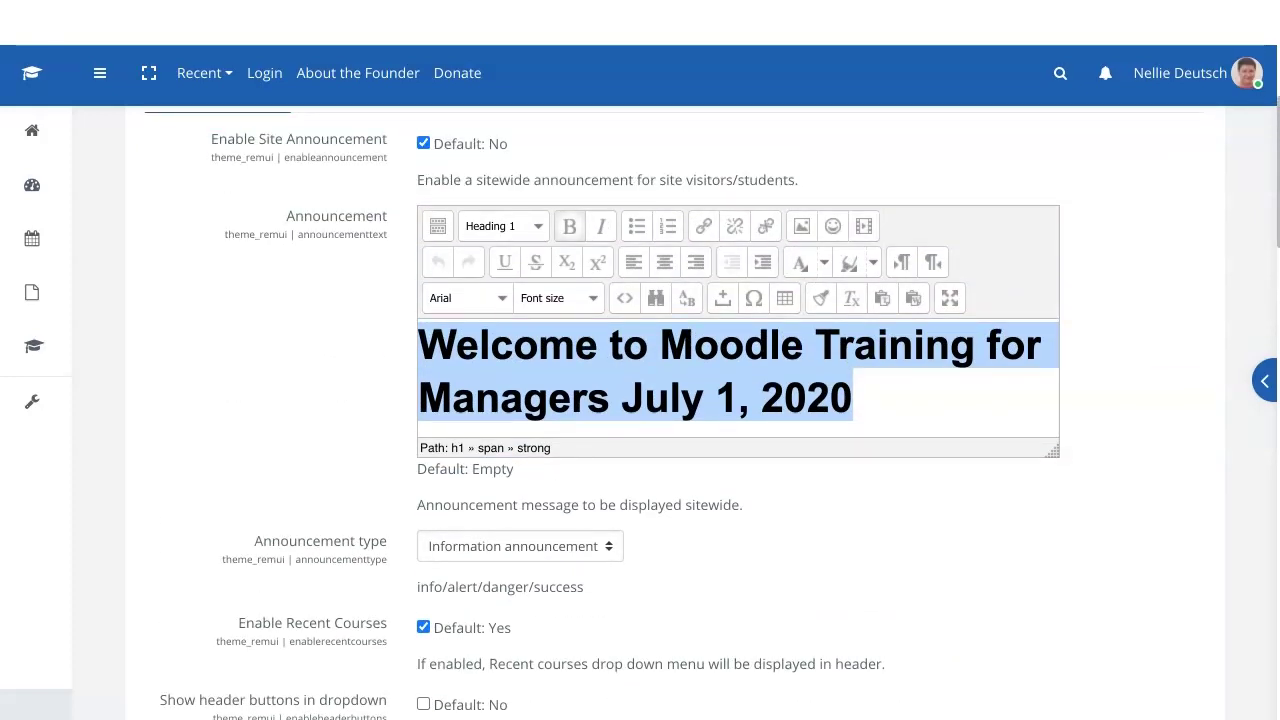
scroll(640, 400, "down", 3)
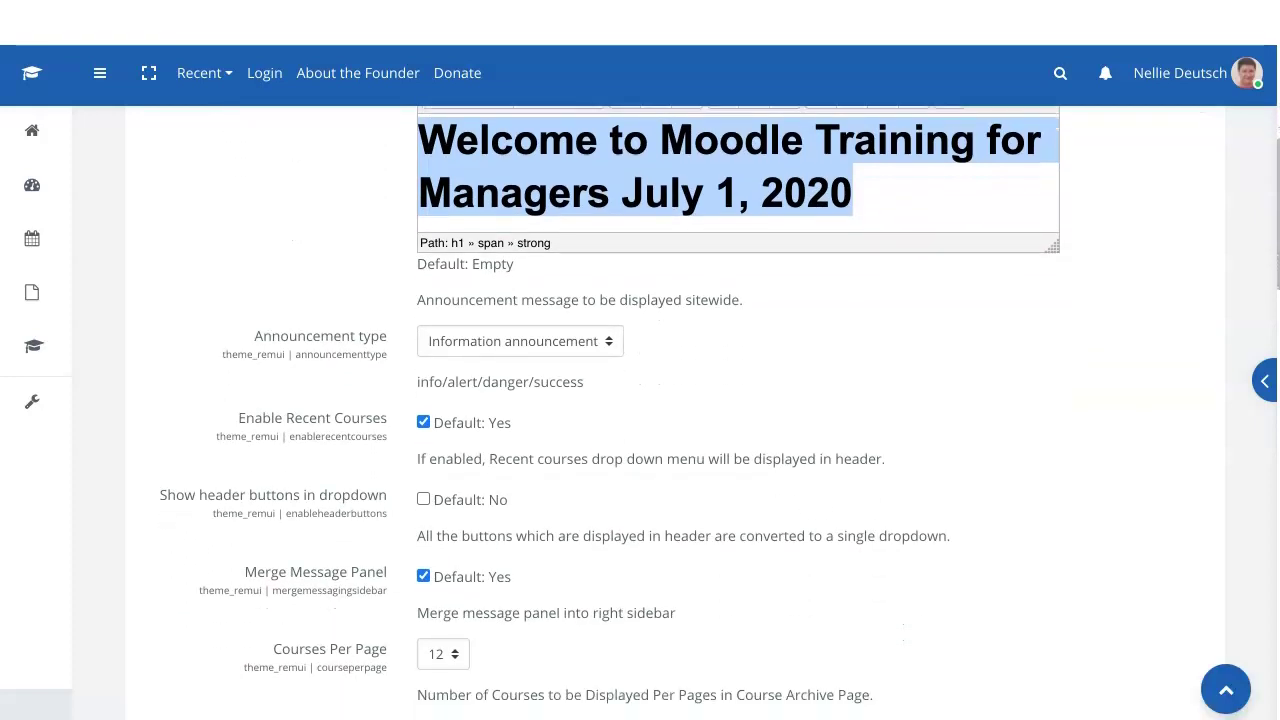
scroll(640, 400, "down", 1)
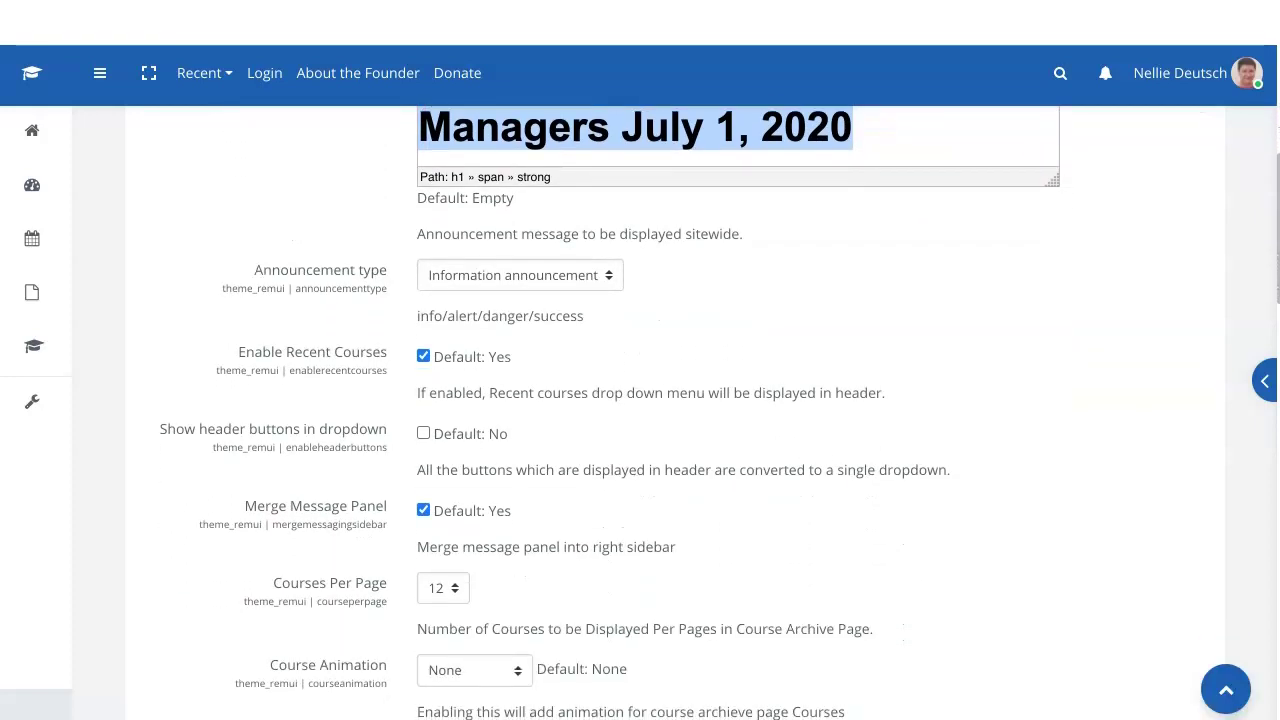
scroll(640, 400, "down", 1)
scroll(640, 400, "down", 1)
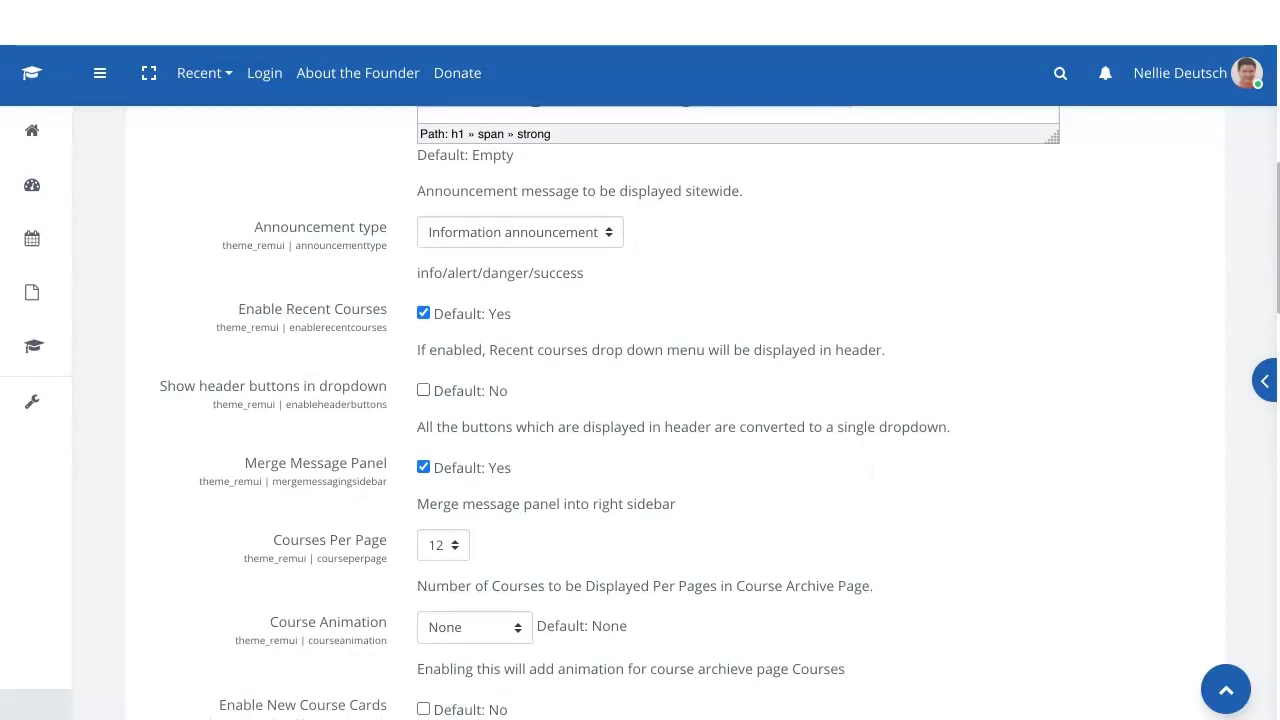
scroll(640, 400, "down", 5)
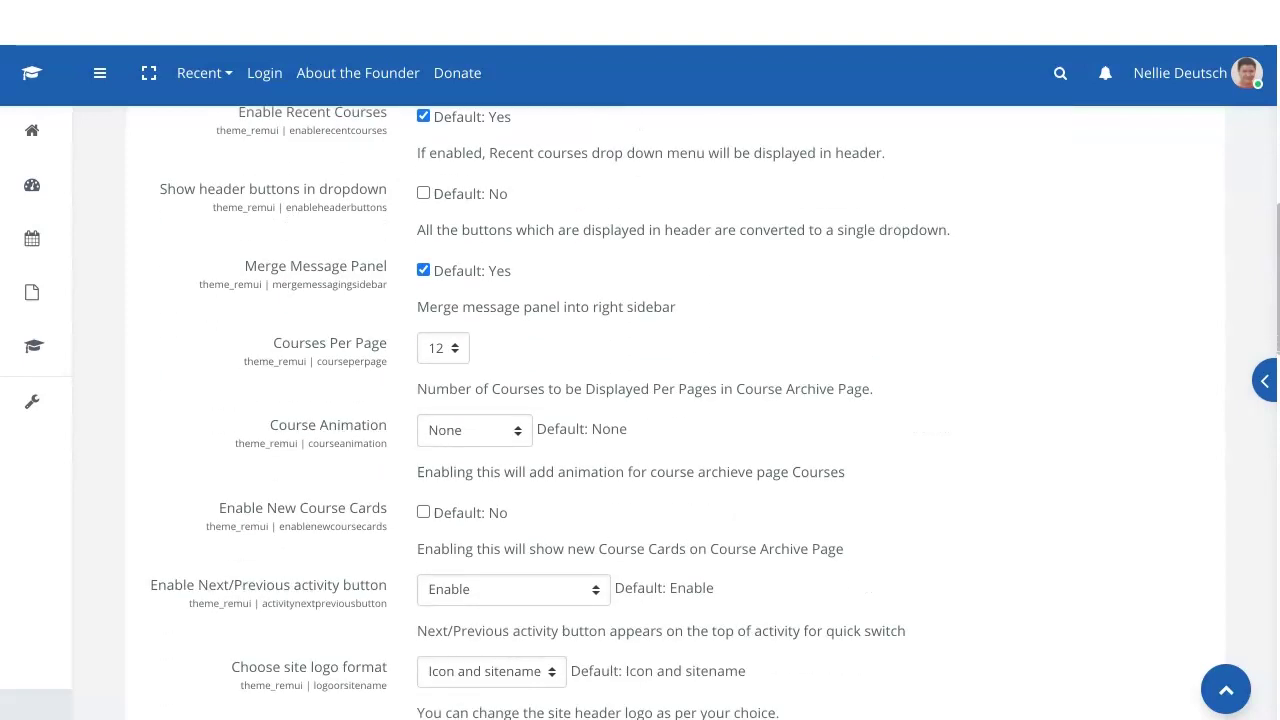
scroll(640, 400, "down", 7)
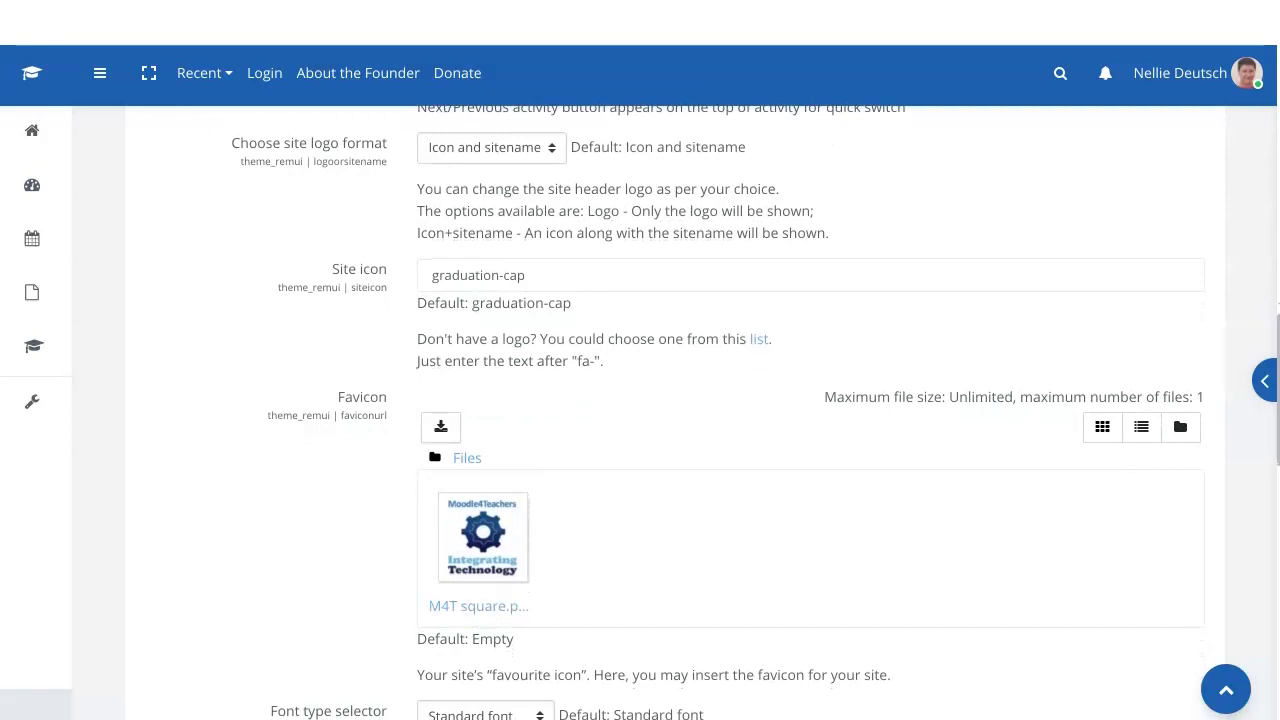
Review the site icon, favicon, font, Custom CSS, Google Analytics, usage tracking and focus mode settings, and return to the start of the page
scroll(640, 400, "down", 1)
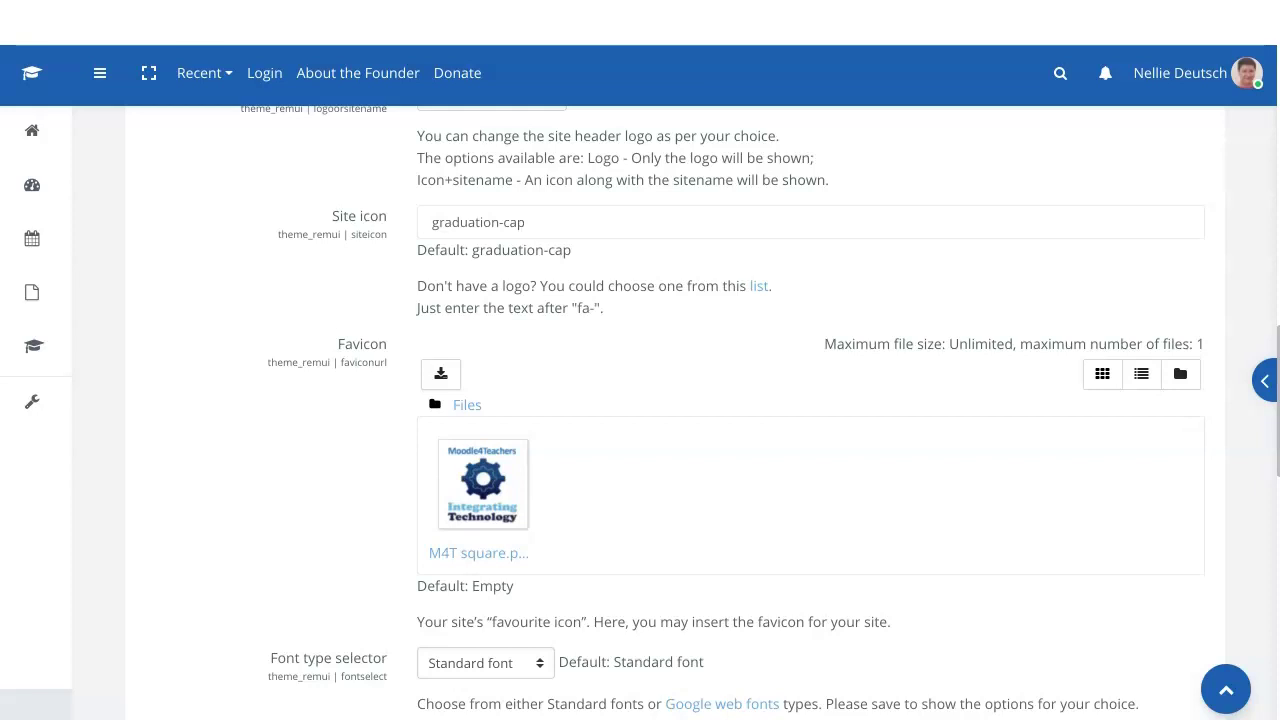
scroll(640, 400, "down", 5)
scroll(664, 413, "down", 1)
scroll(705, 413, "down", 1)
scroll(705, 413, "down", 4)
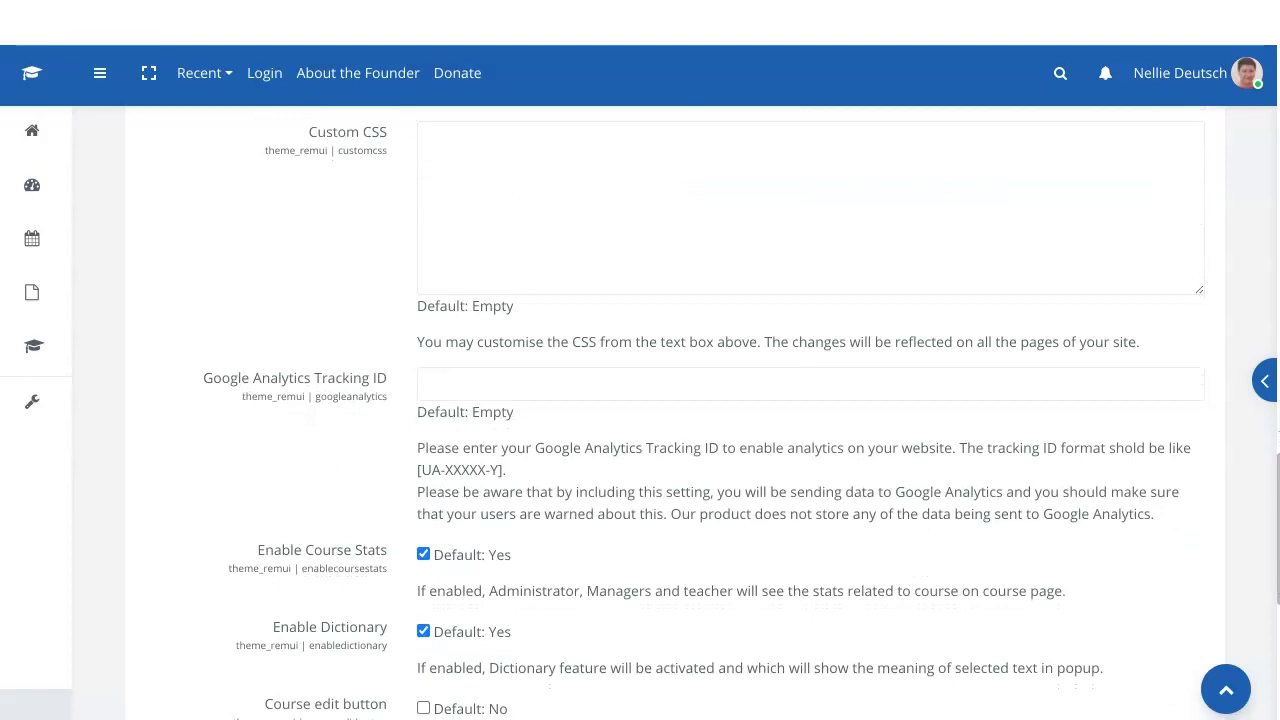
scroll(705, 413, "down", 4)
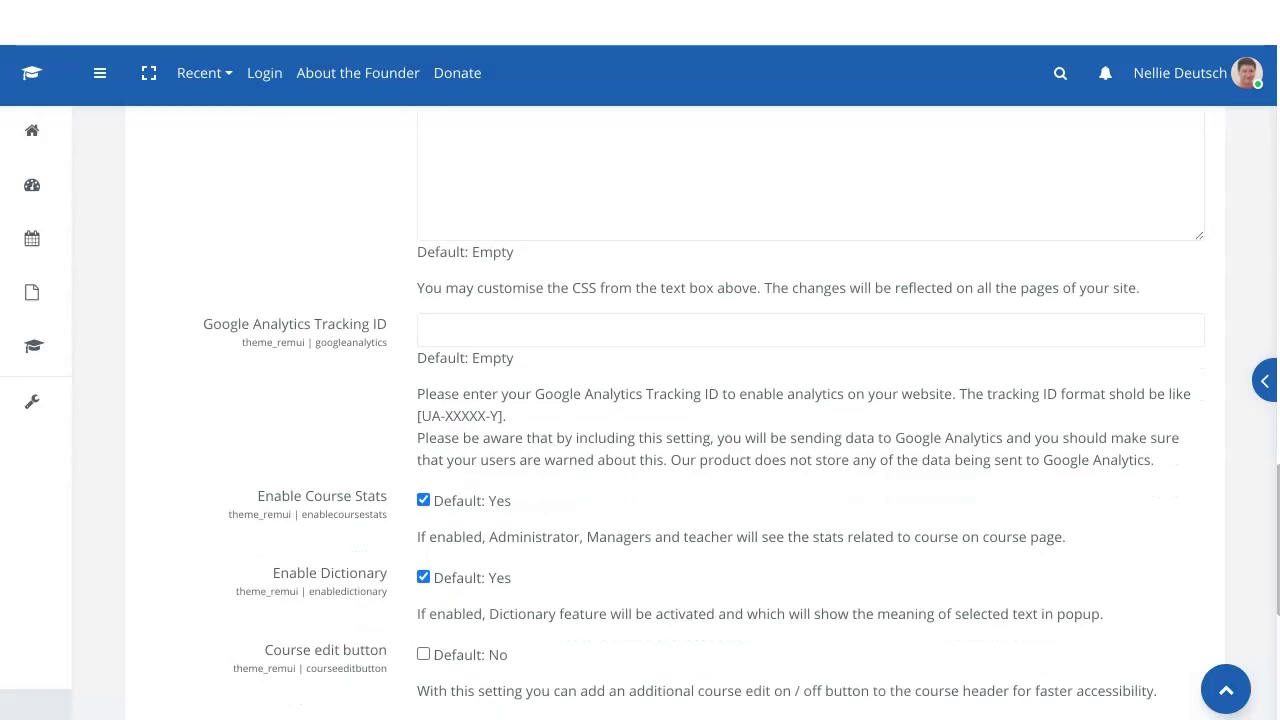
scroll(674, 412, "down", 6)
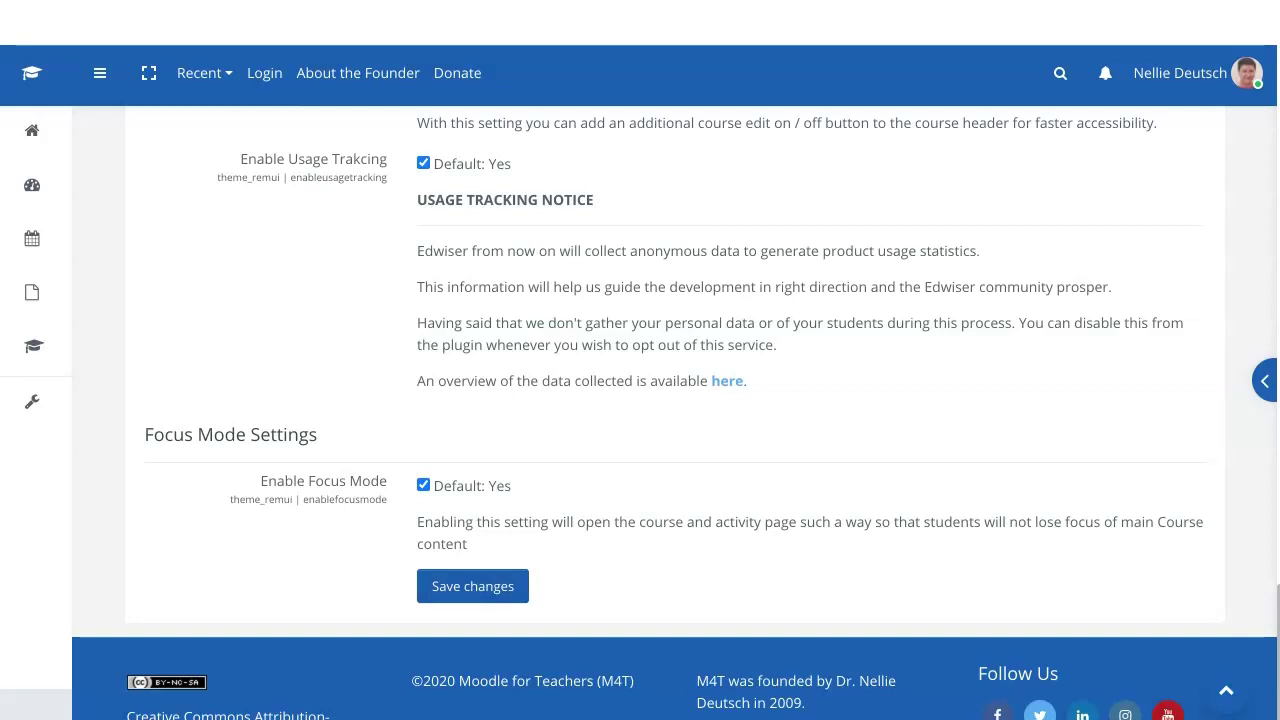
scroll(676, 413, "up", 20)
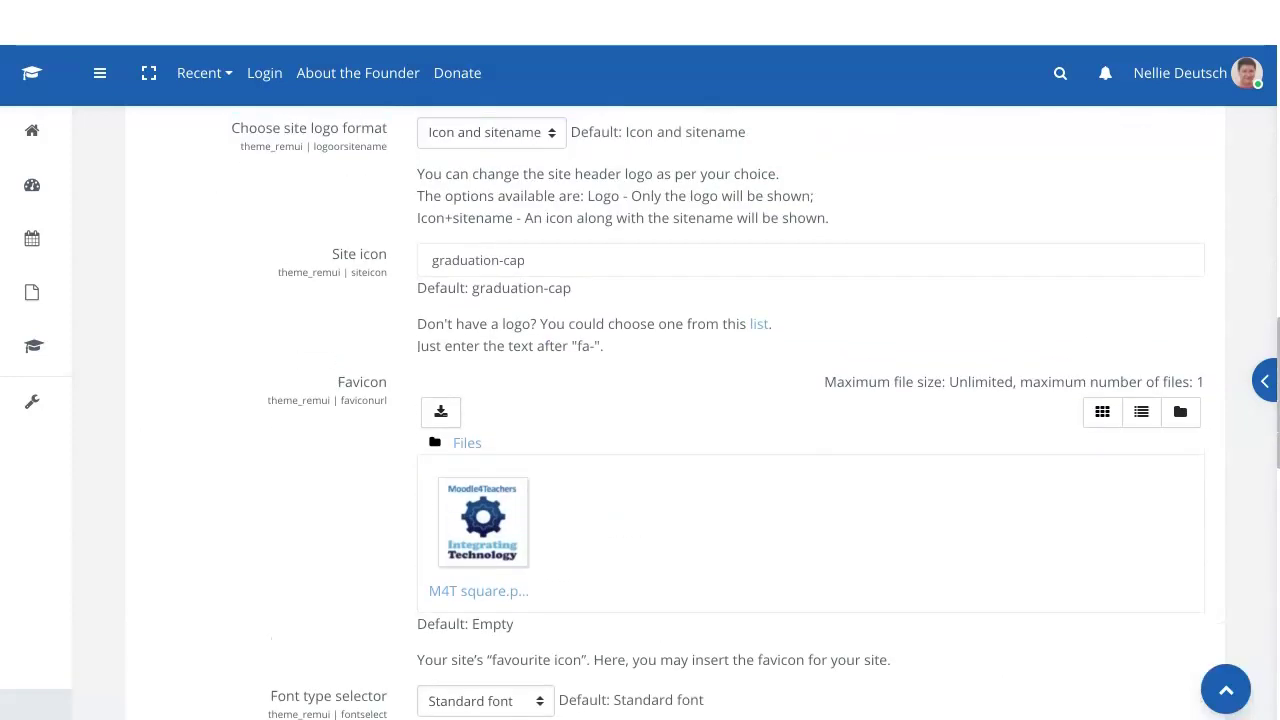
scroll(640, 400, "up", 10)
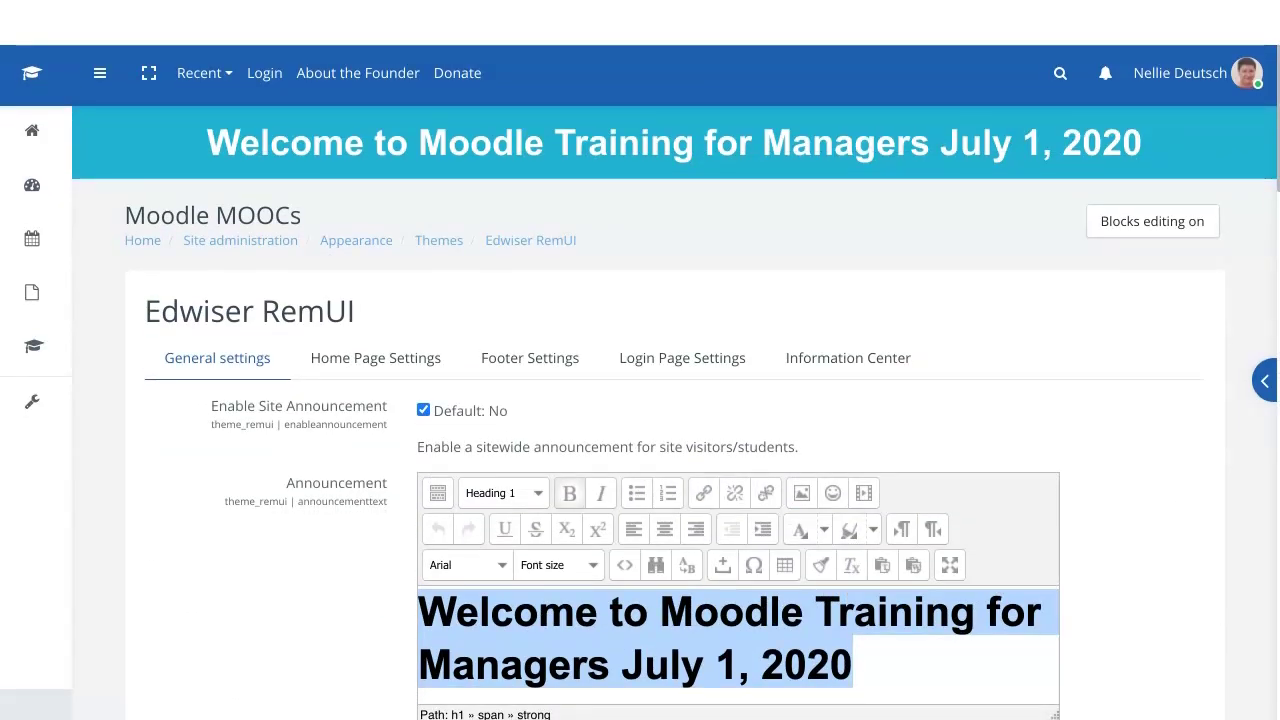
Open the theme color customizer in the side panel and view the navbar, sidebar and site color options
left_click(1264, 380)
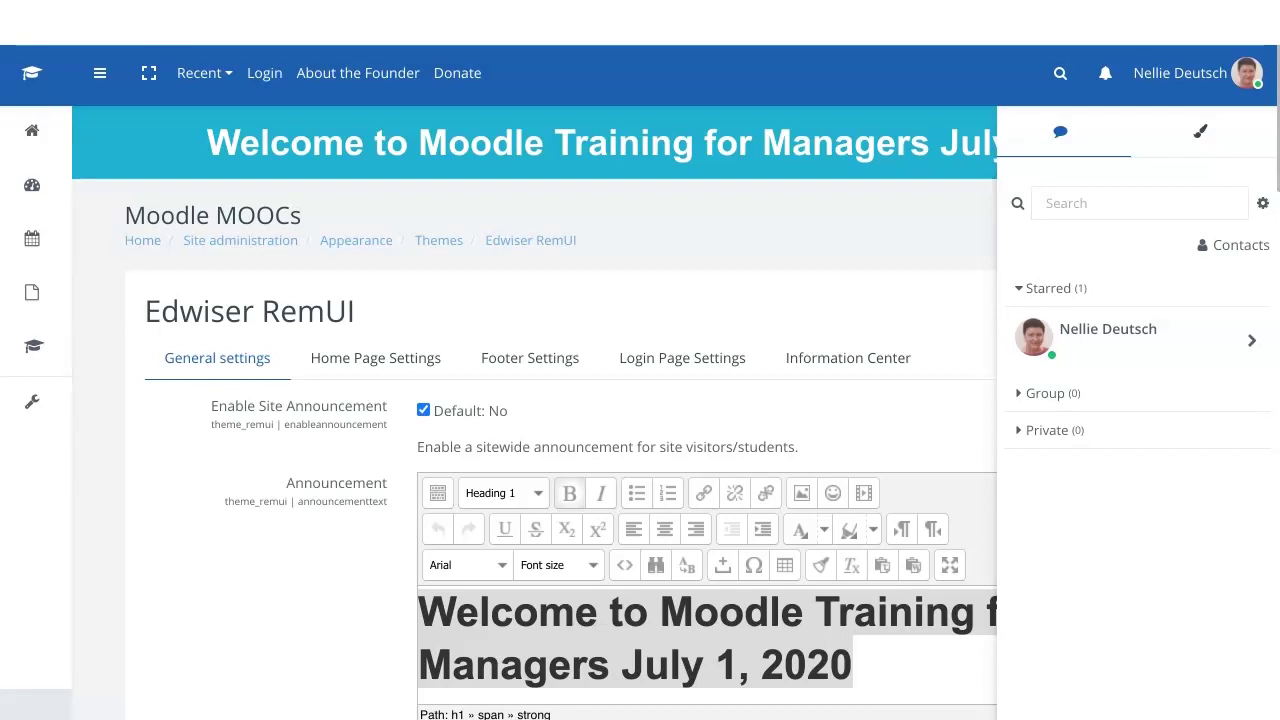
left_click(1200, 131)
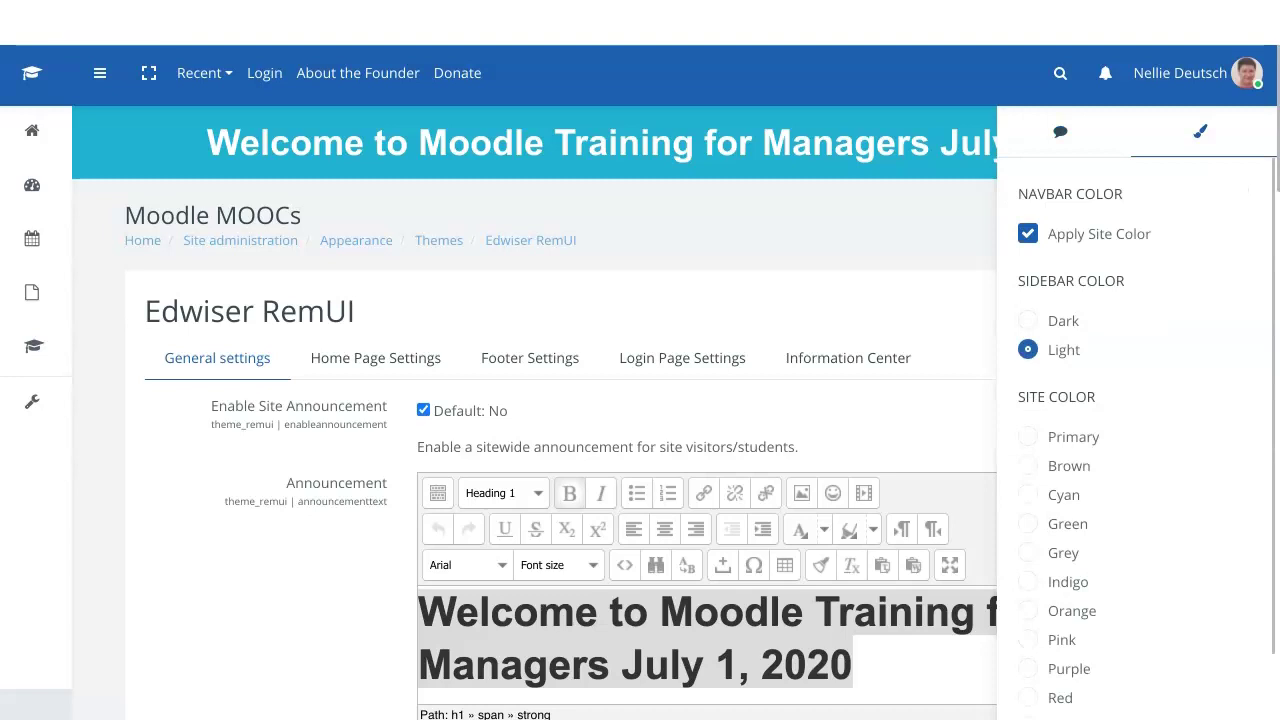
scroll(1137, 420, "down", 1)
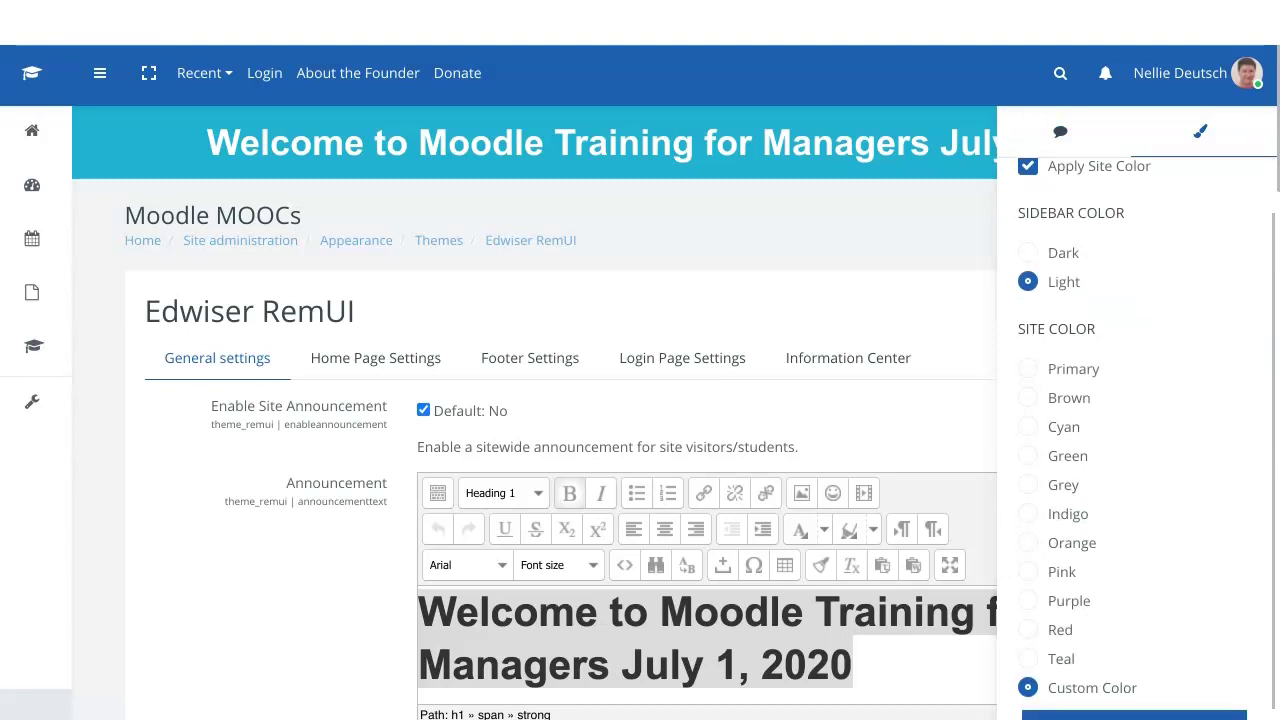
Preview the Dark sidebar color twice, switching back to Light each time
left_click(1028, 252)
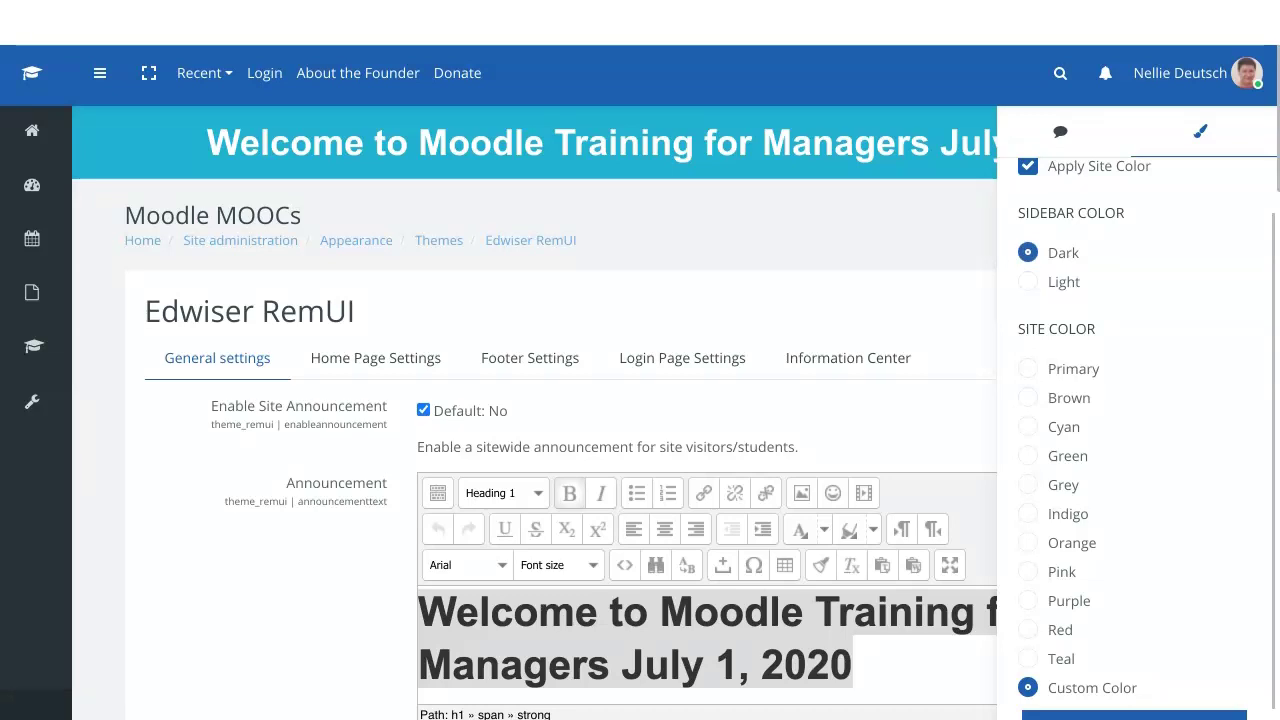
left_click(1028, 281)
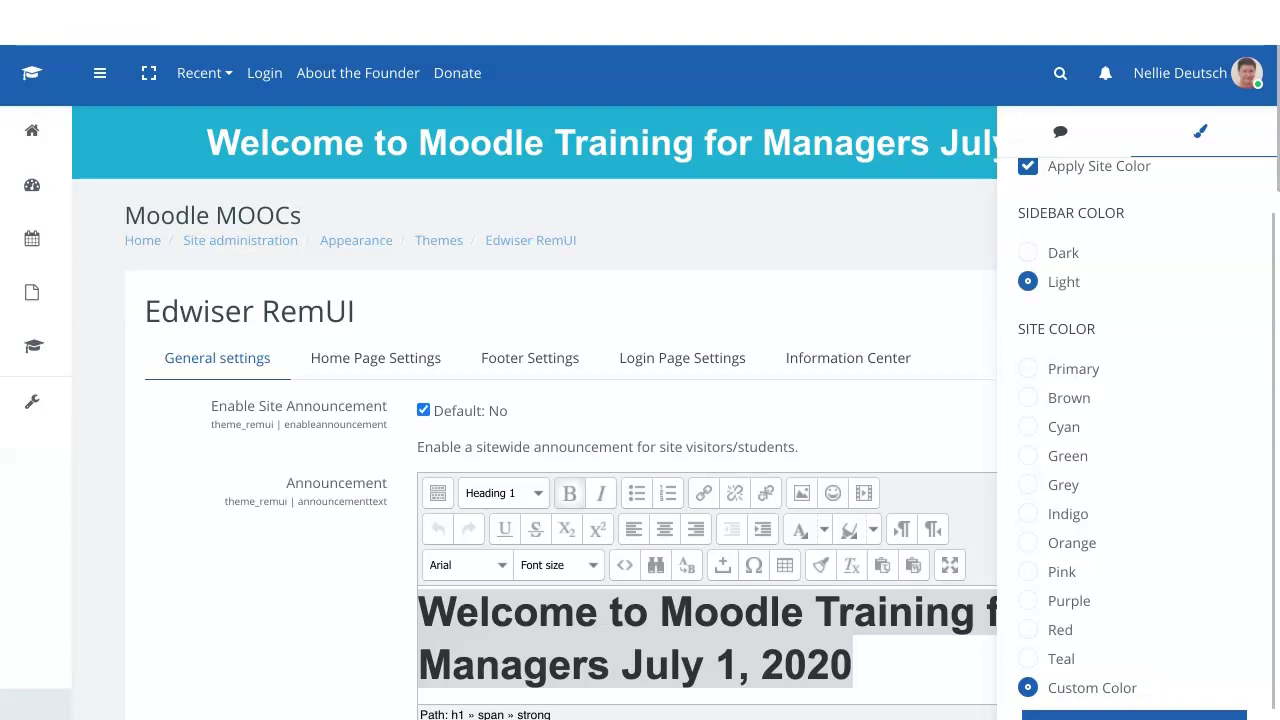
left_click(1028, 252)
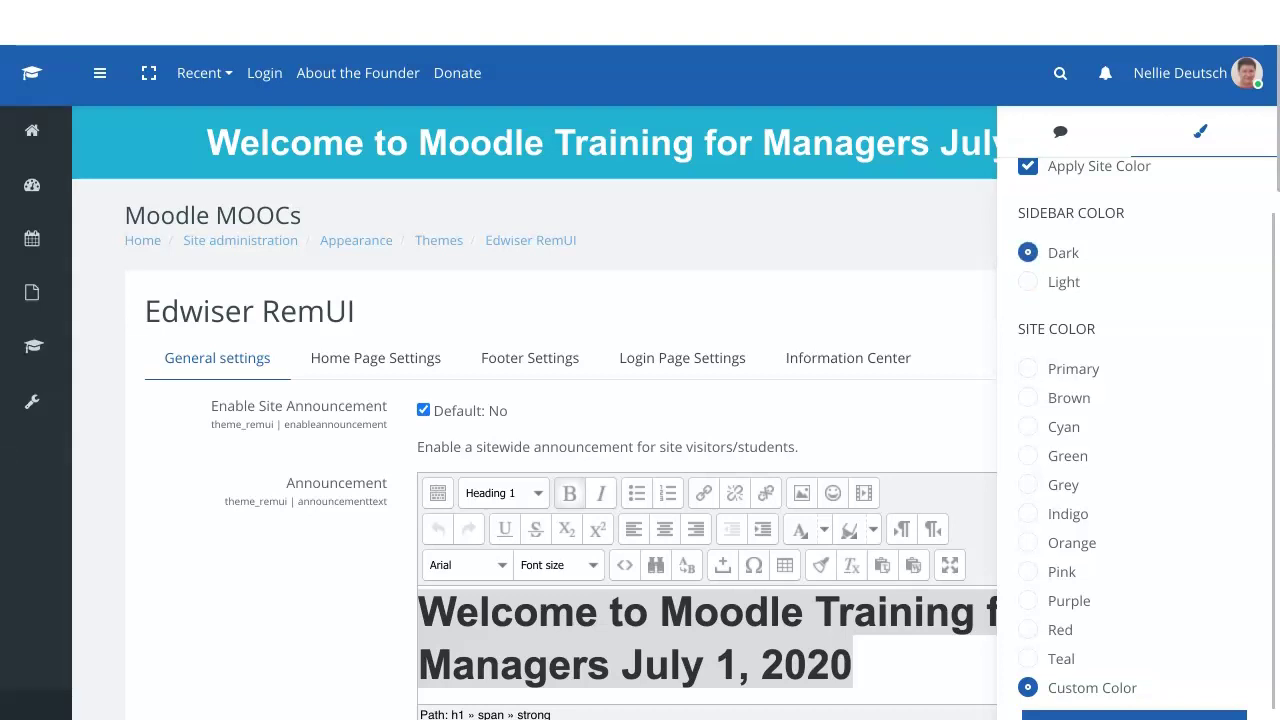
left_click(1028, 281)
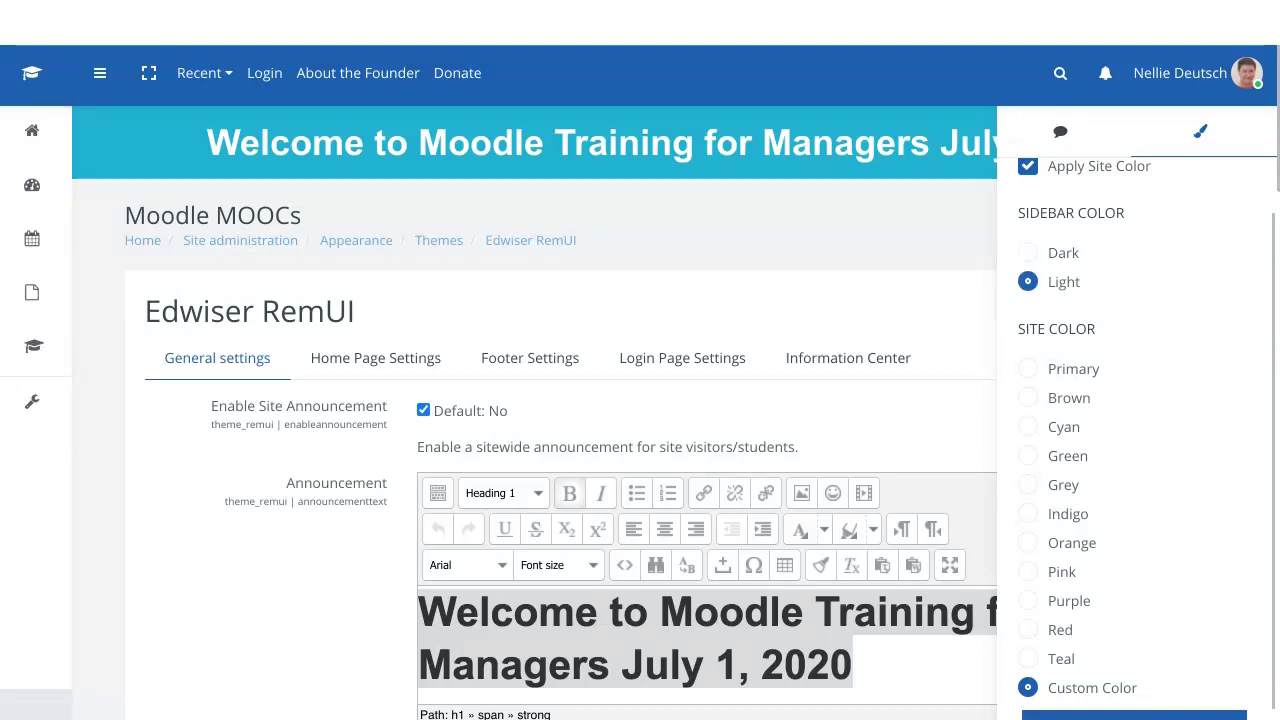
View the custom site color picker, try to apply the color sitewide and dismiss the leave-site dialog
scroll(1140, 450, "down", 3)
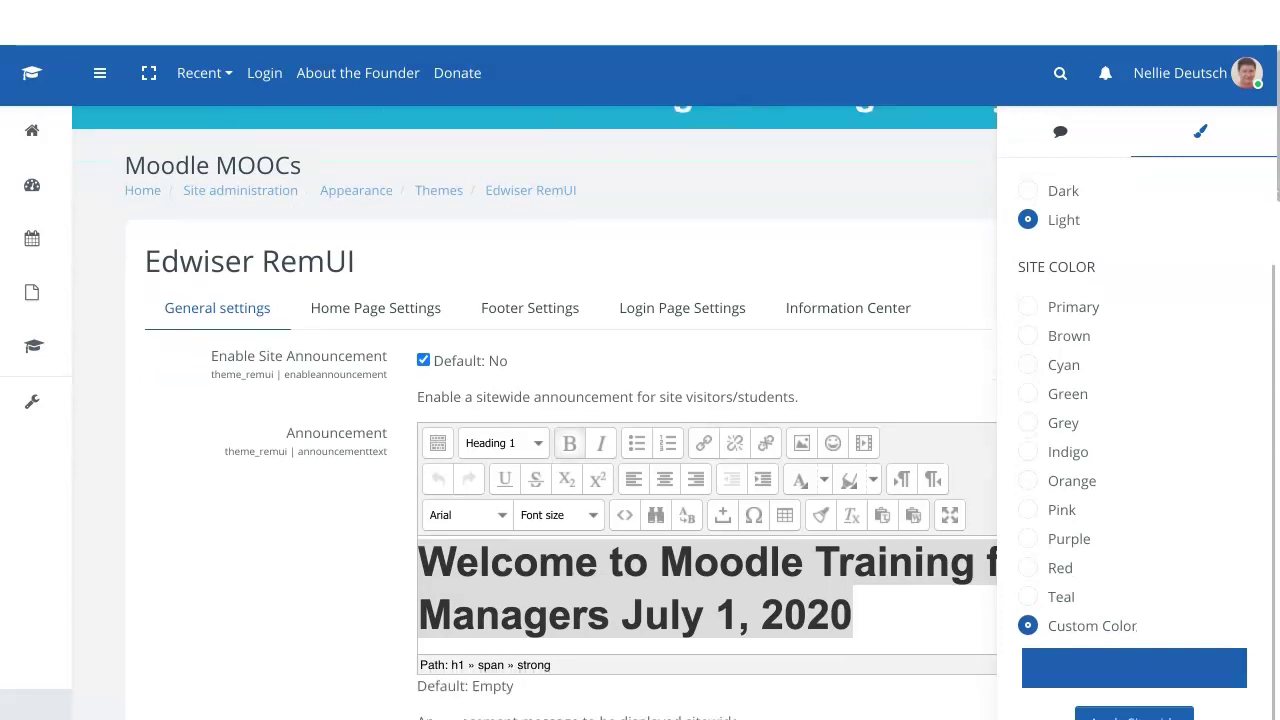
scroll(535, 410, "down", 5)
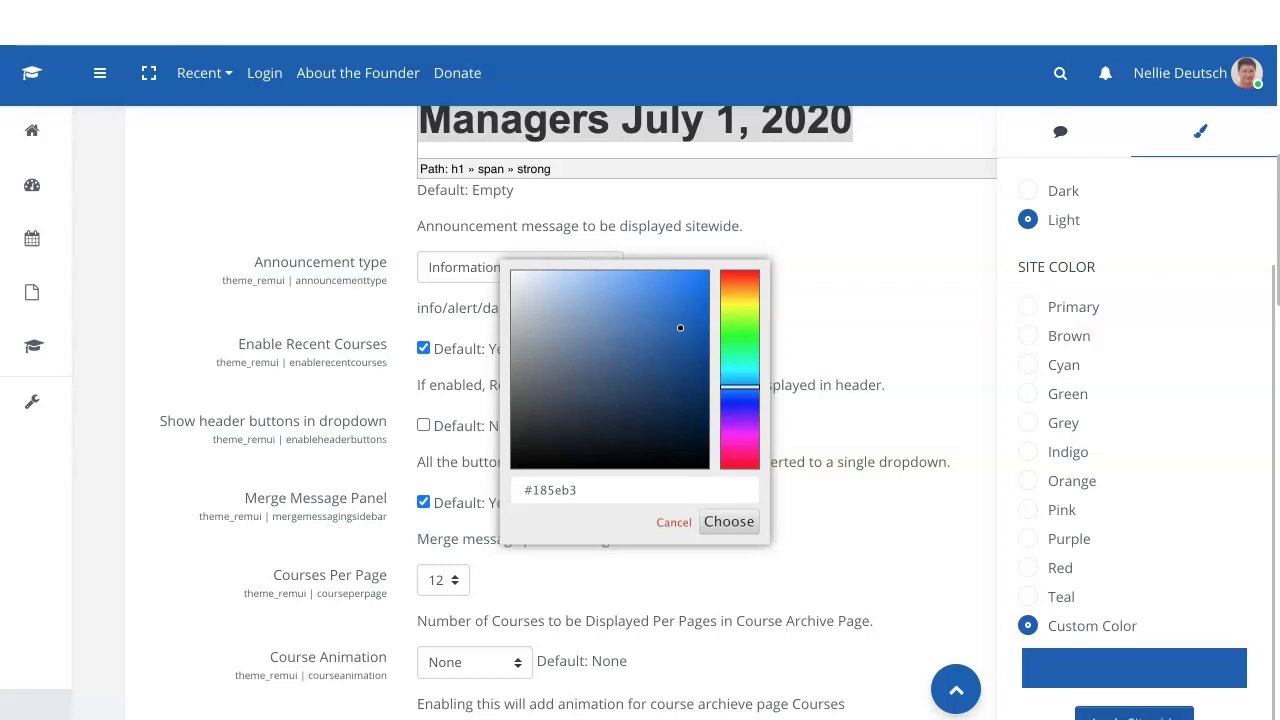
left_click(1134, 714)
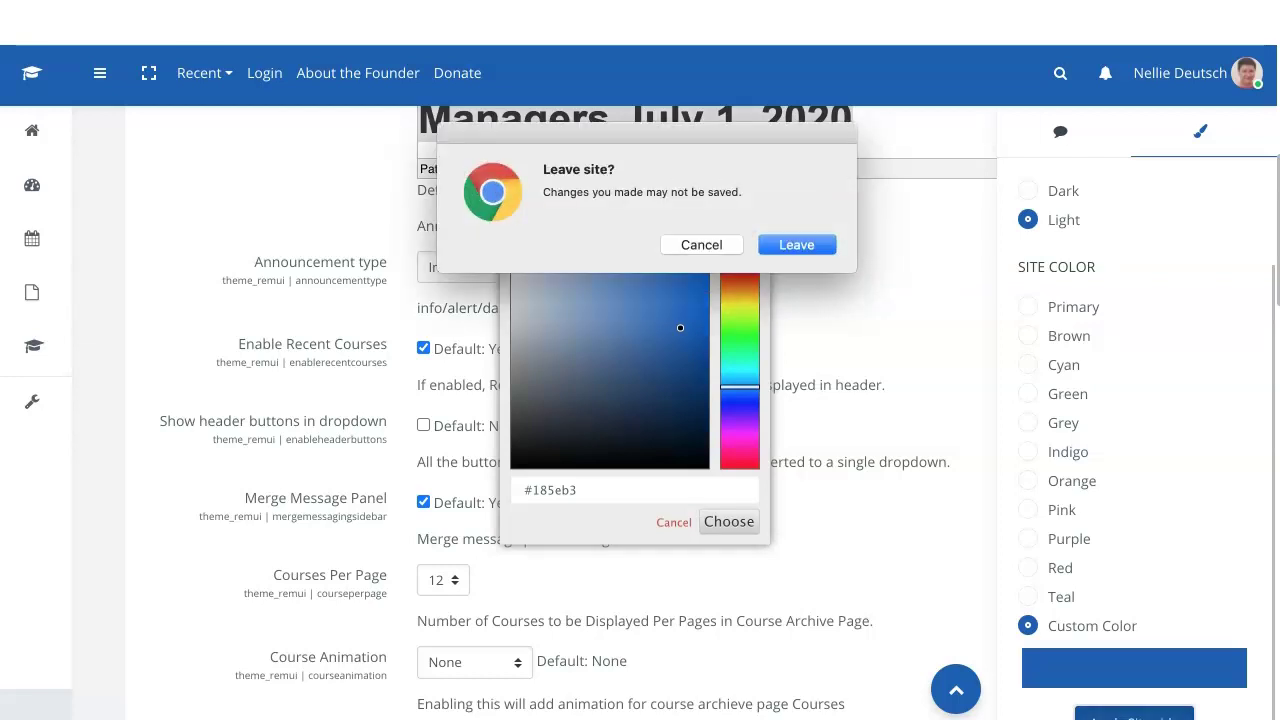
key("Return")
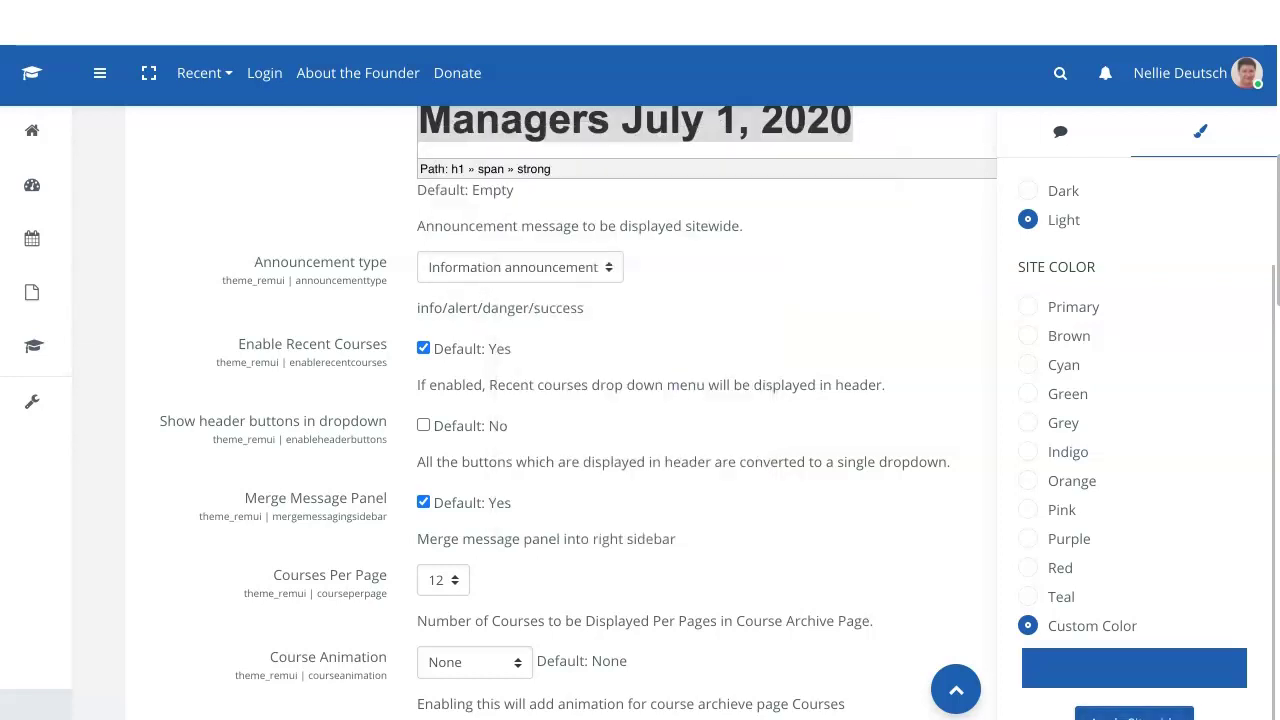
Switch the side panel to messaging and expand the Private conversations
scroll(560, 412, "up", 6)
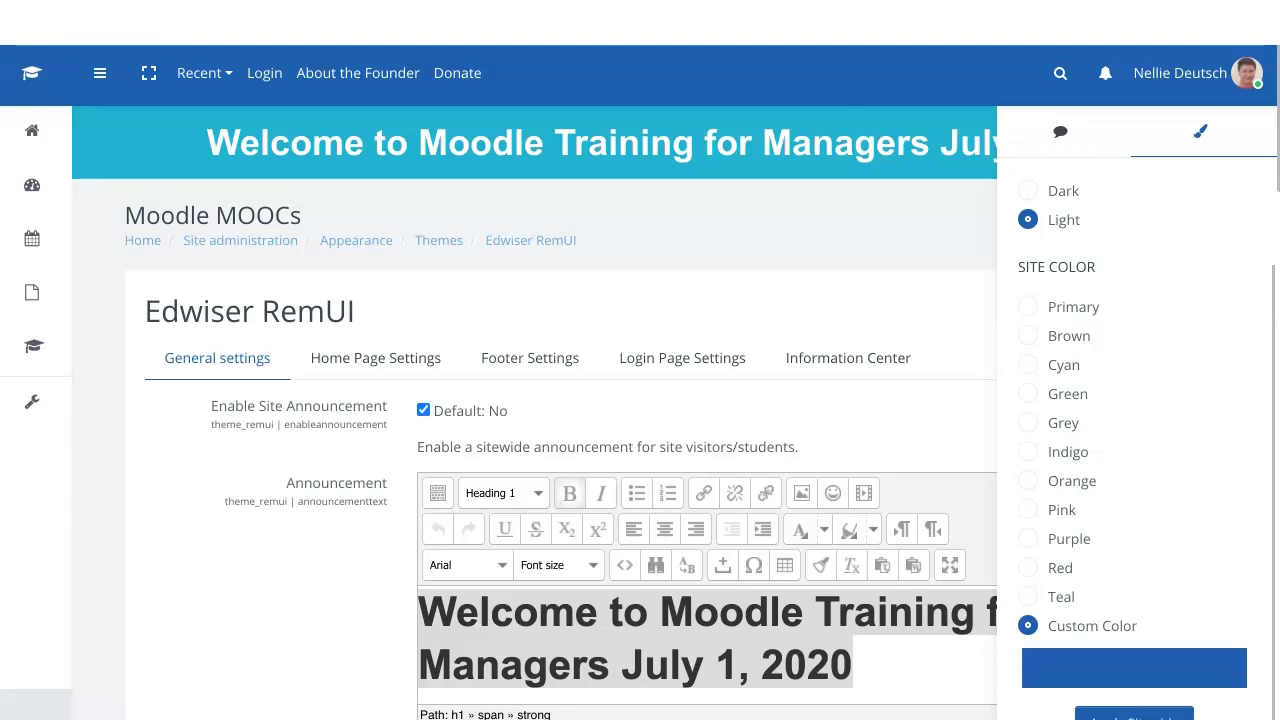
left_click(1060, 131)
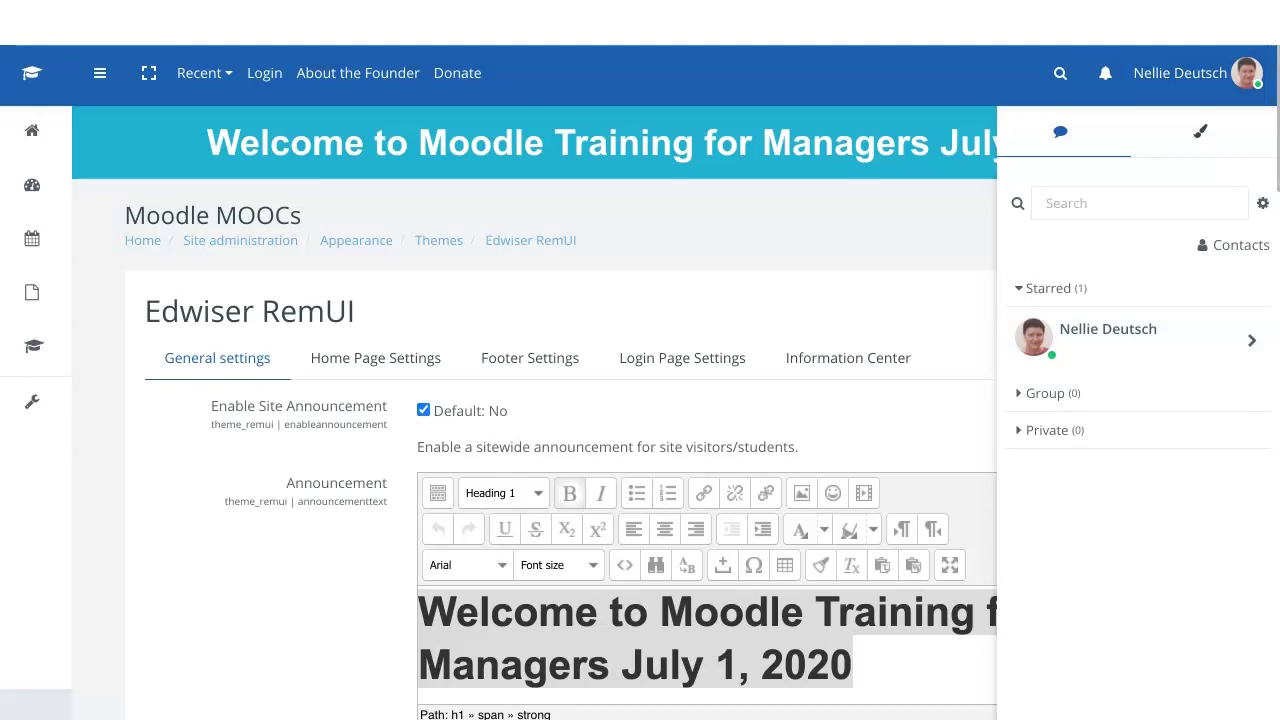
left_click(1047, 430)
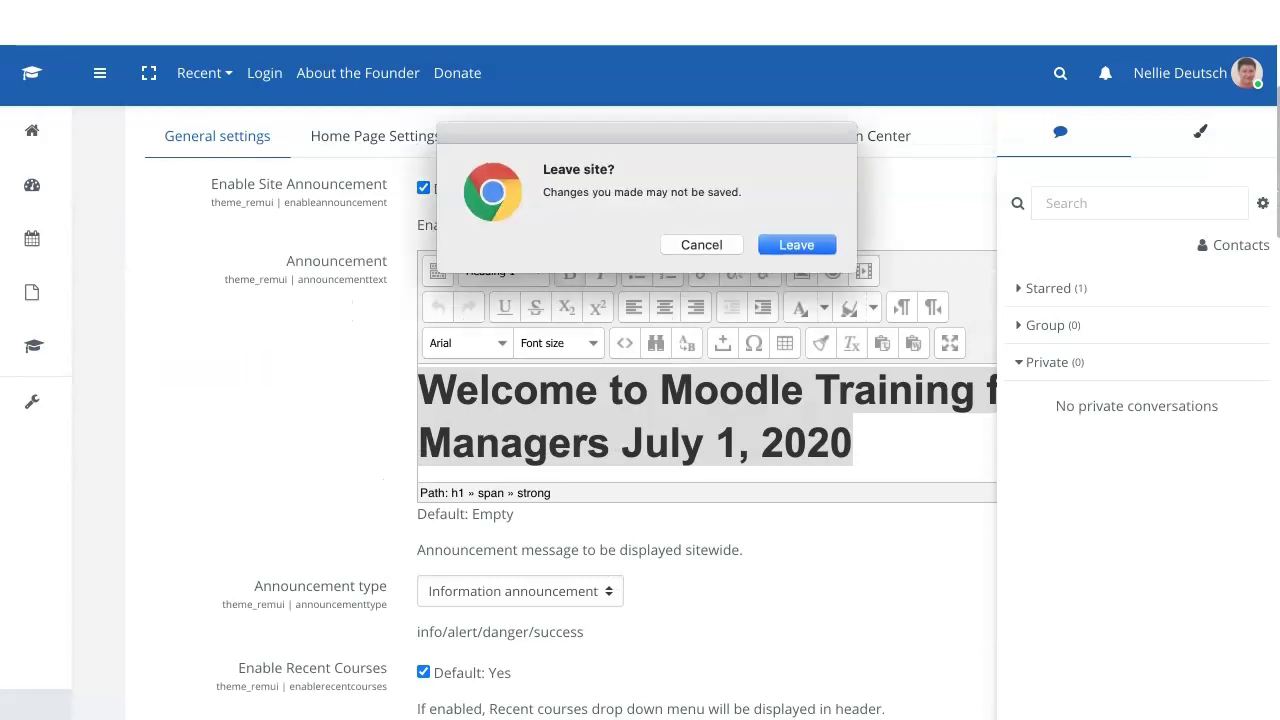
Leave the settings page without saving, then open the personal-space conversation in messages and view its options and message field
key("Return")
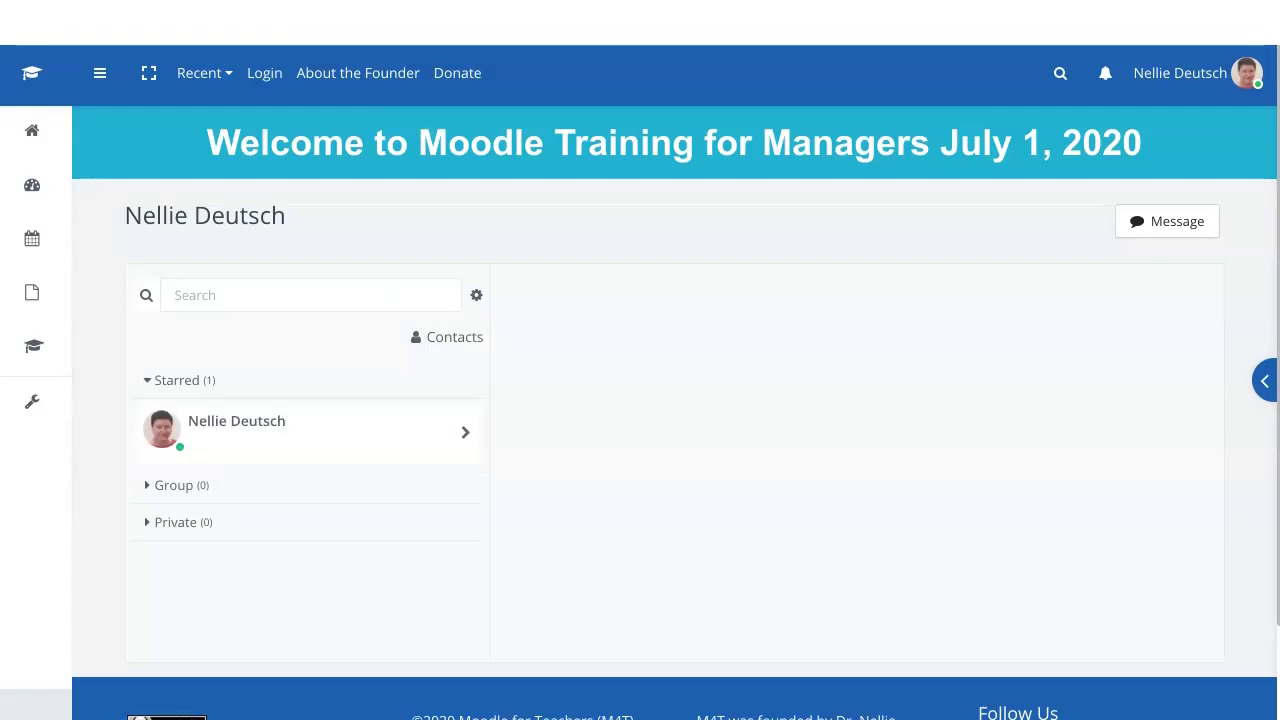
left_click(176, 295)
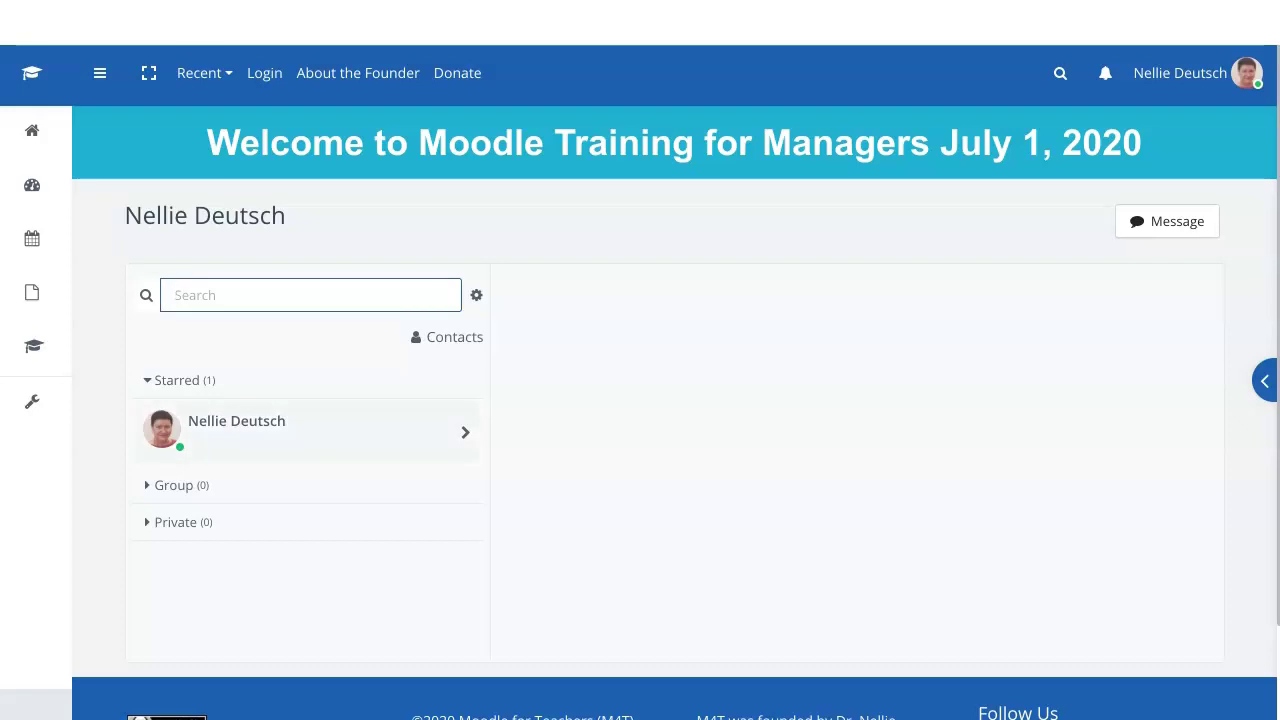
left_click(1166, 221)
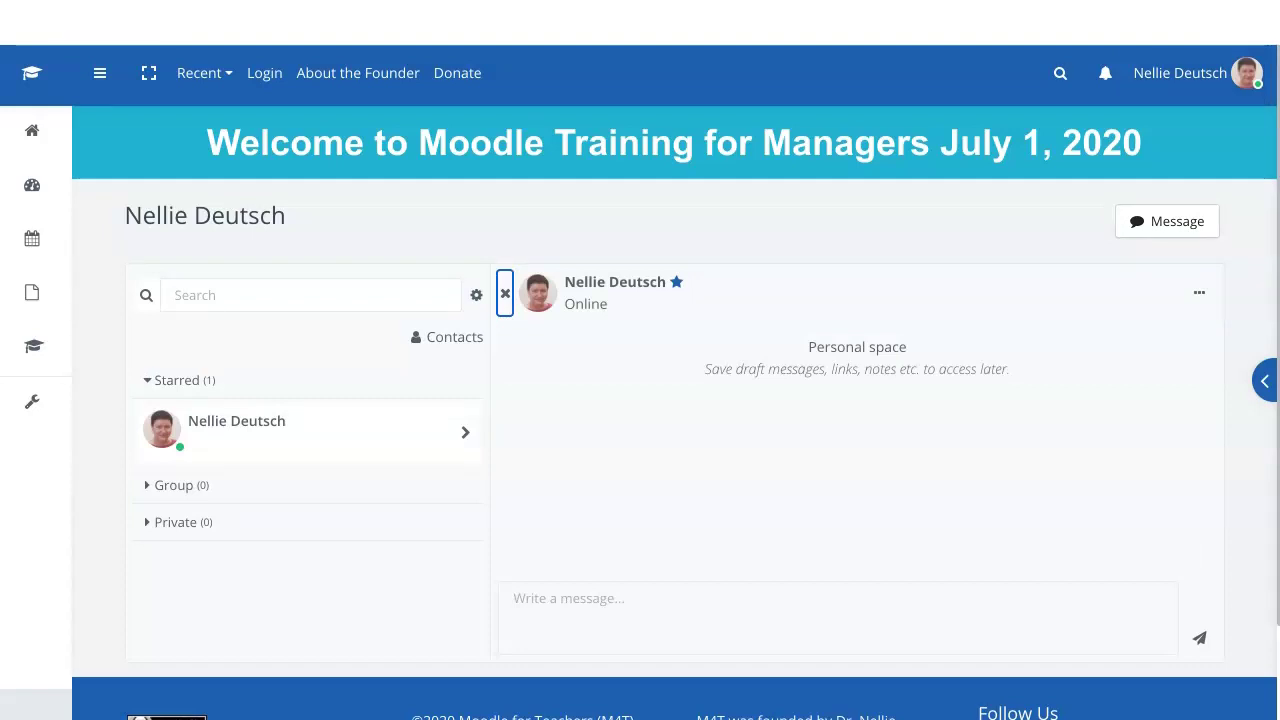
left_click(1199, 292)
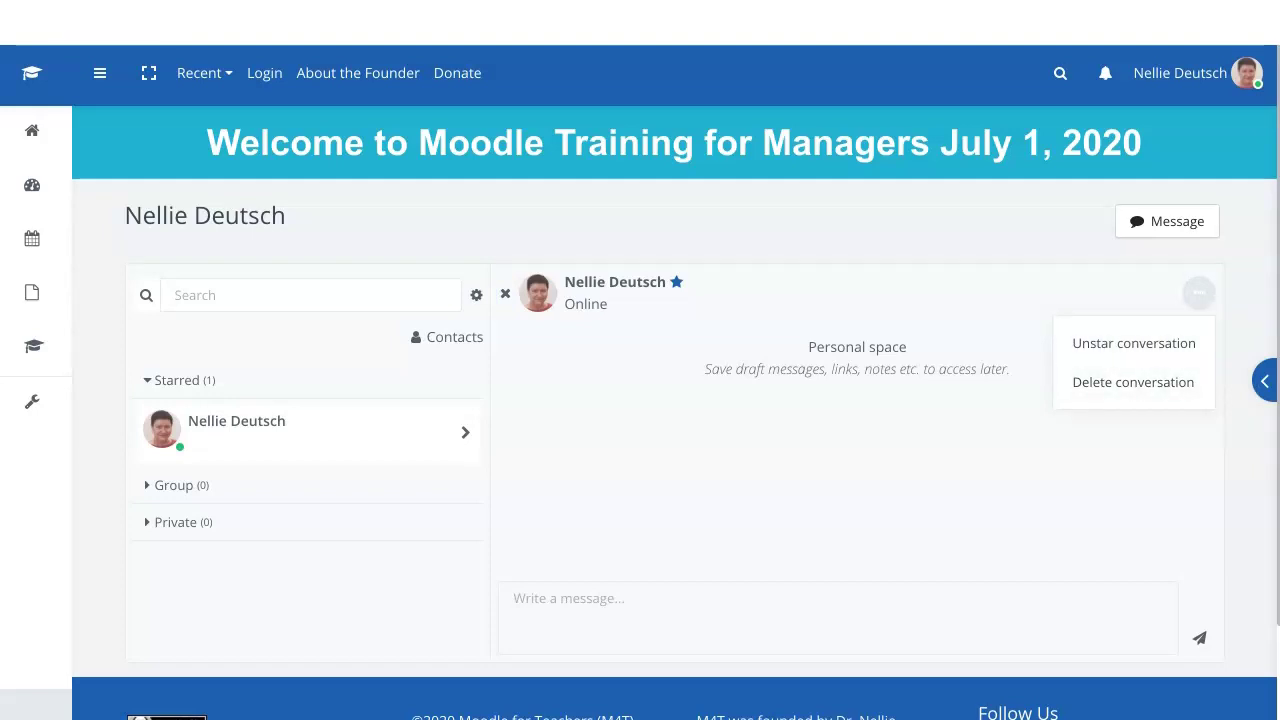
left_click(513, 598)
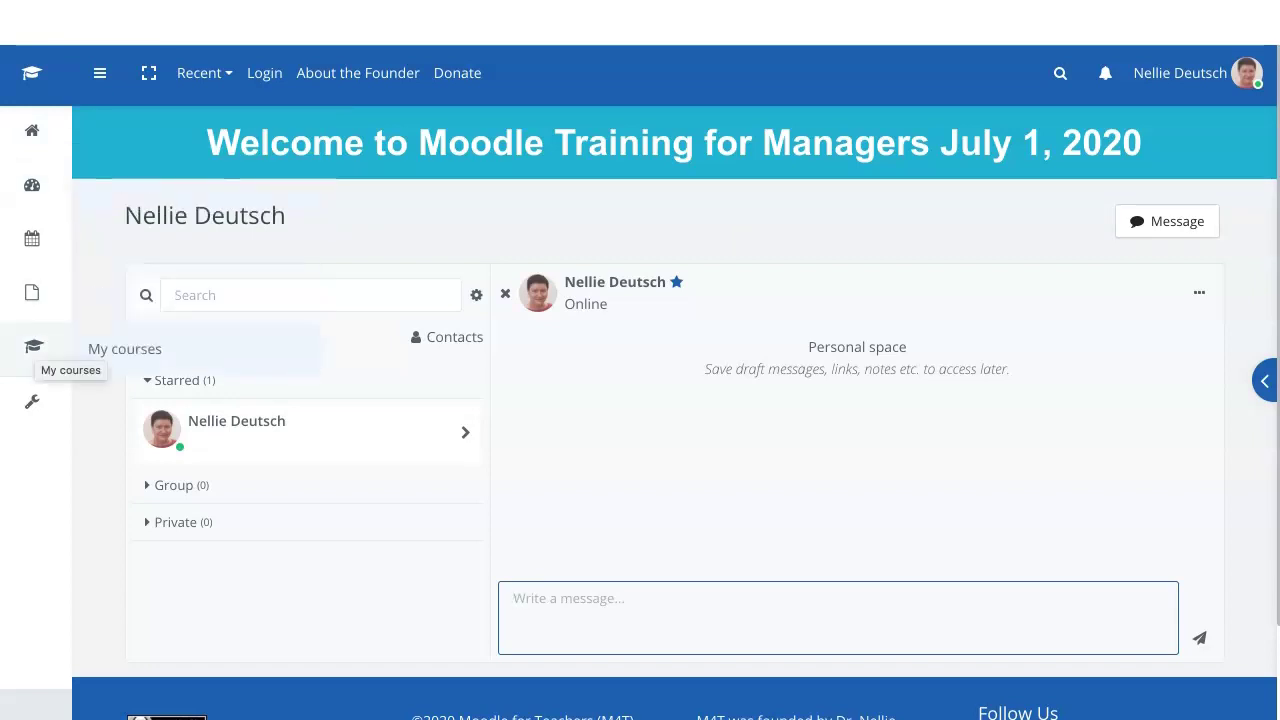
List the enrolled courses, open Manager of a Moodle Site and read through its course overview
left_click(34, 347)
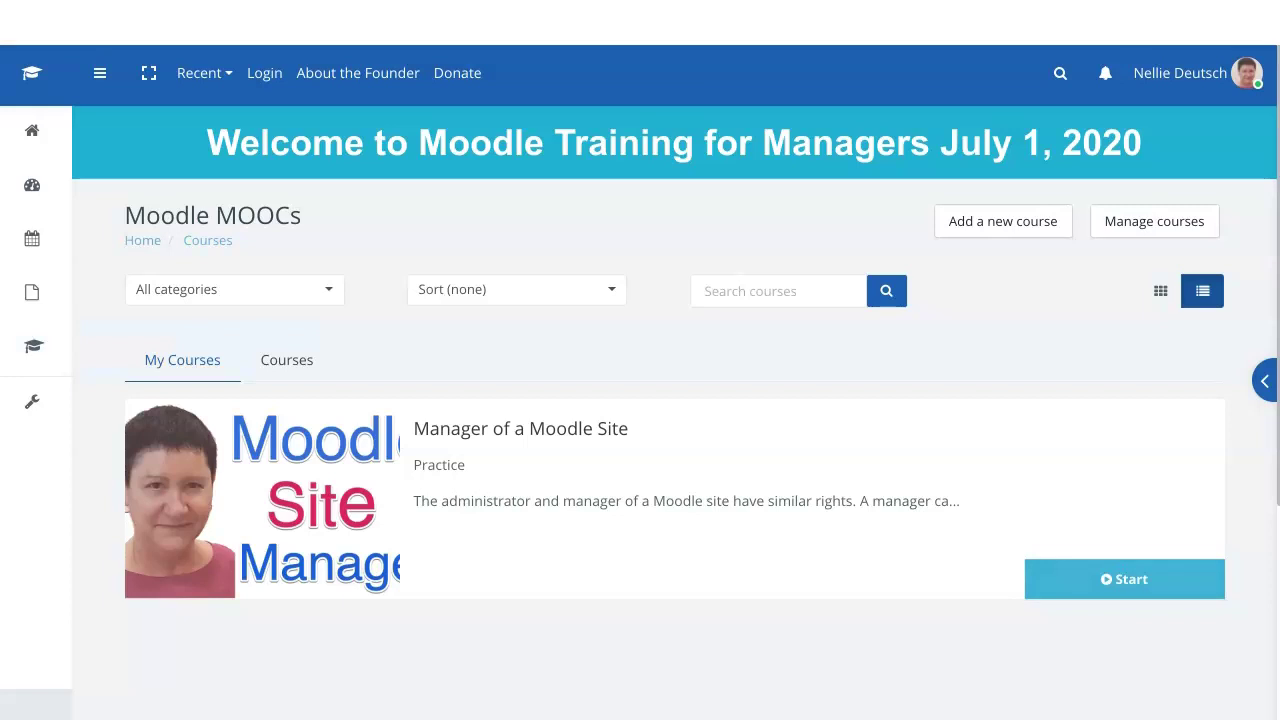
scroll(640, 400, "down", 9)
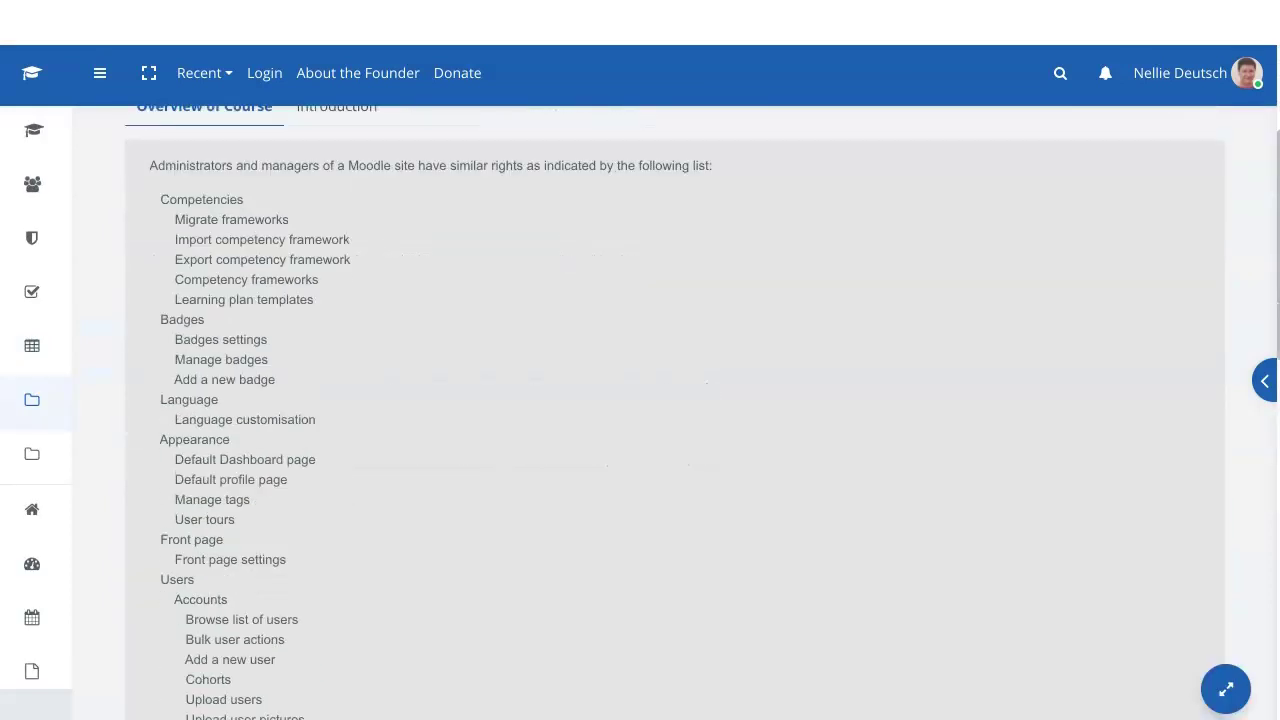
scroll(640, 400, "up", 4)
scroll(640, 400, "down", 7)
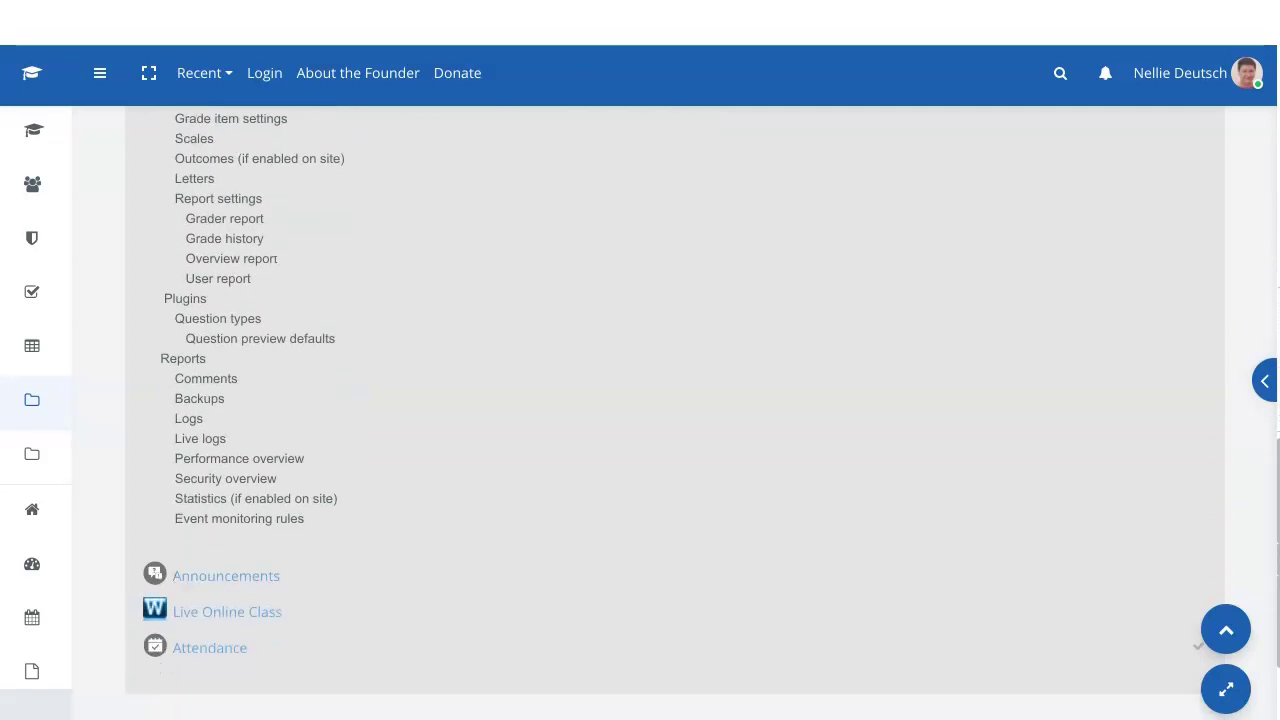
scroll(640, 400, "up", 12)
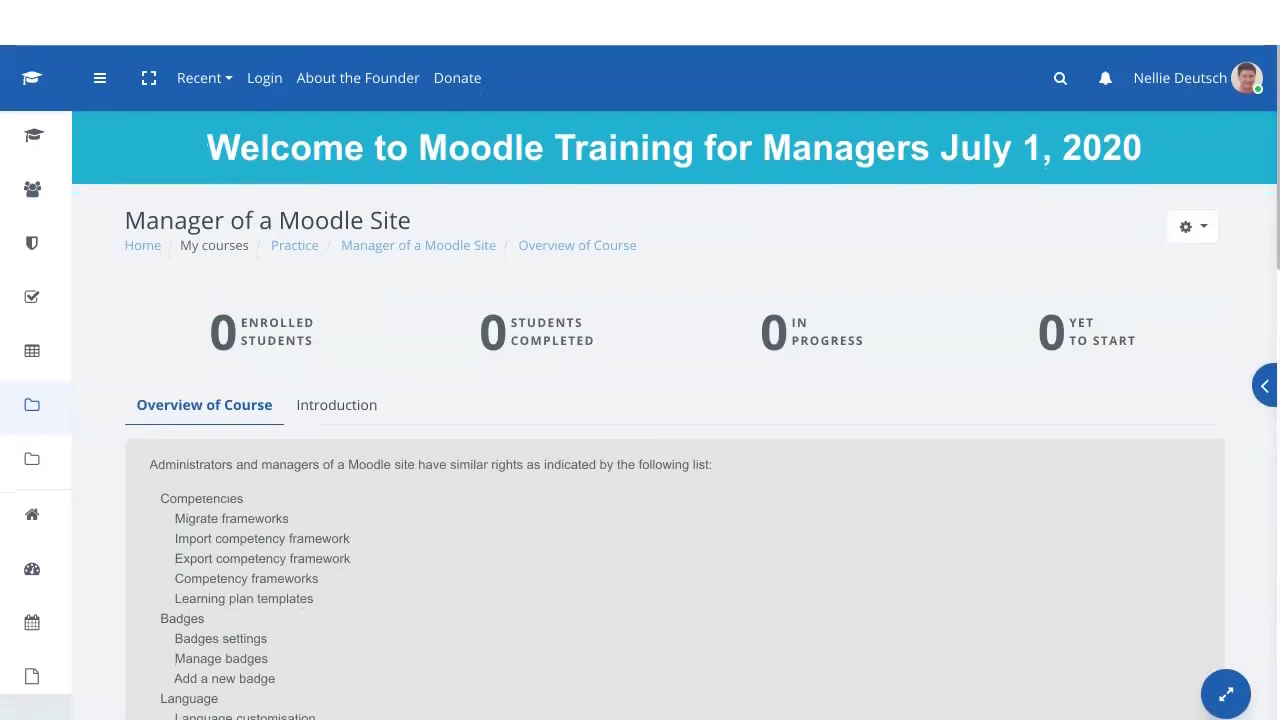
Open the edit settings of the Manager of a Moodle Site course and go to its course image
left_click(1192, 222)
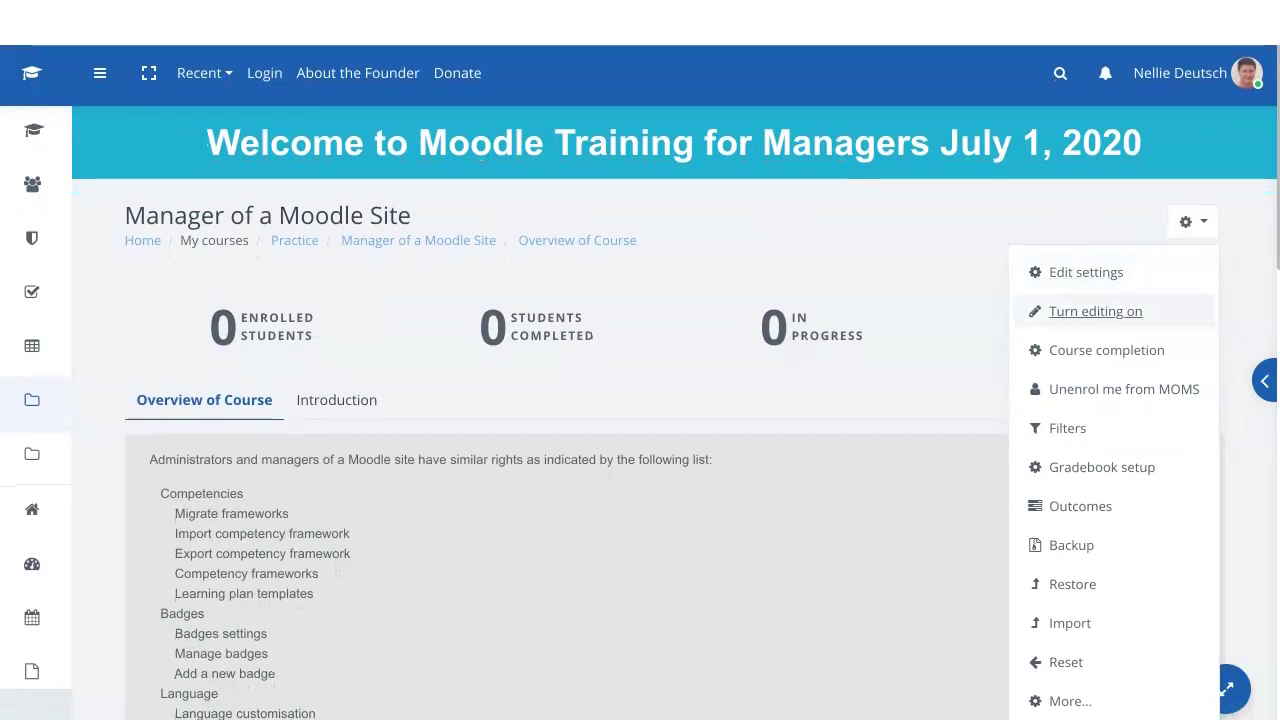
left_click(1086, 272)
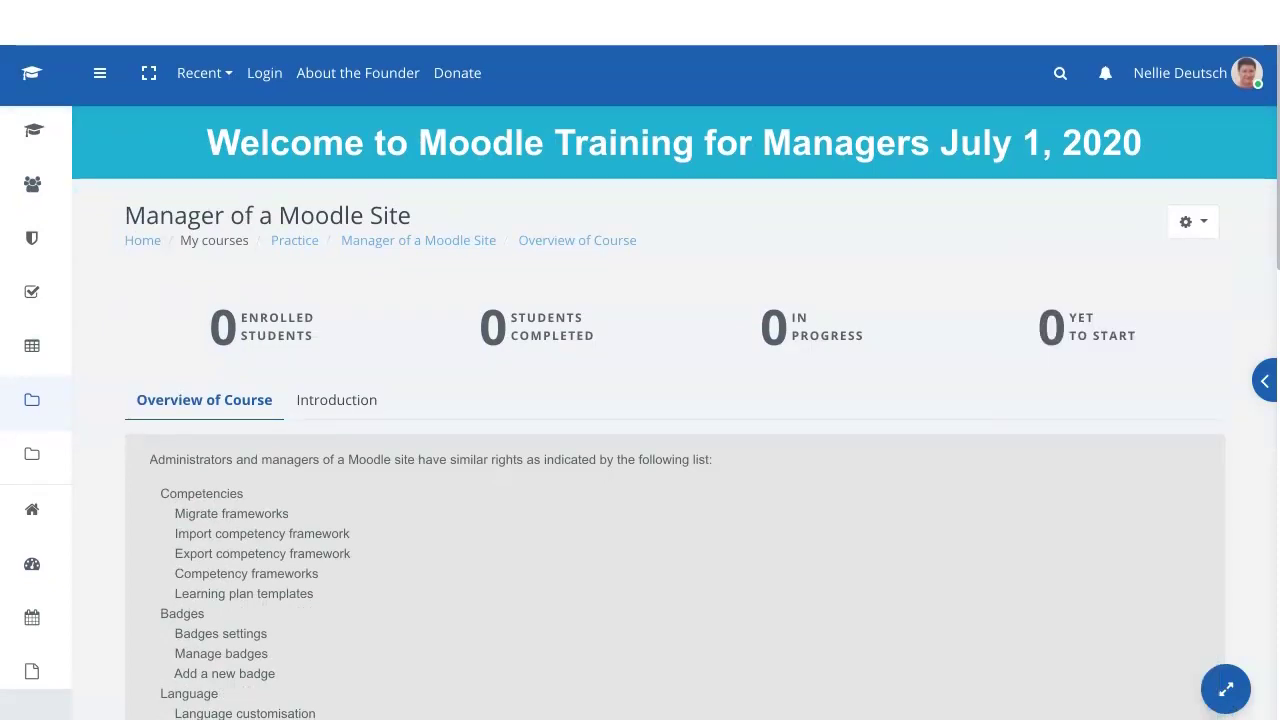
scroll(675, 420, "down", 1)
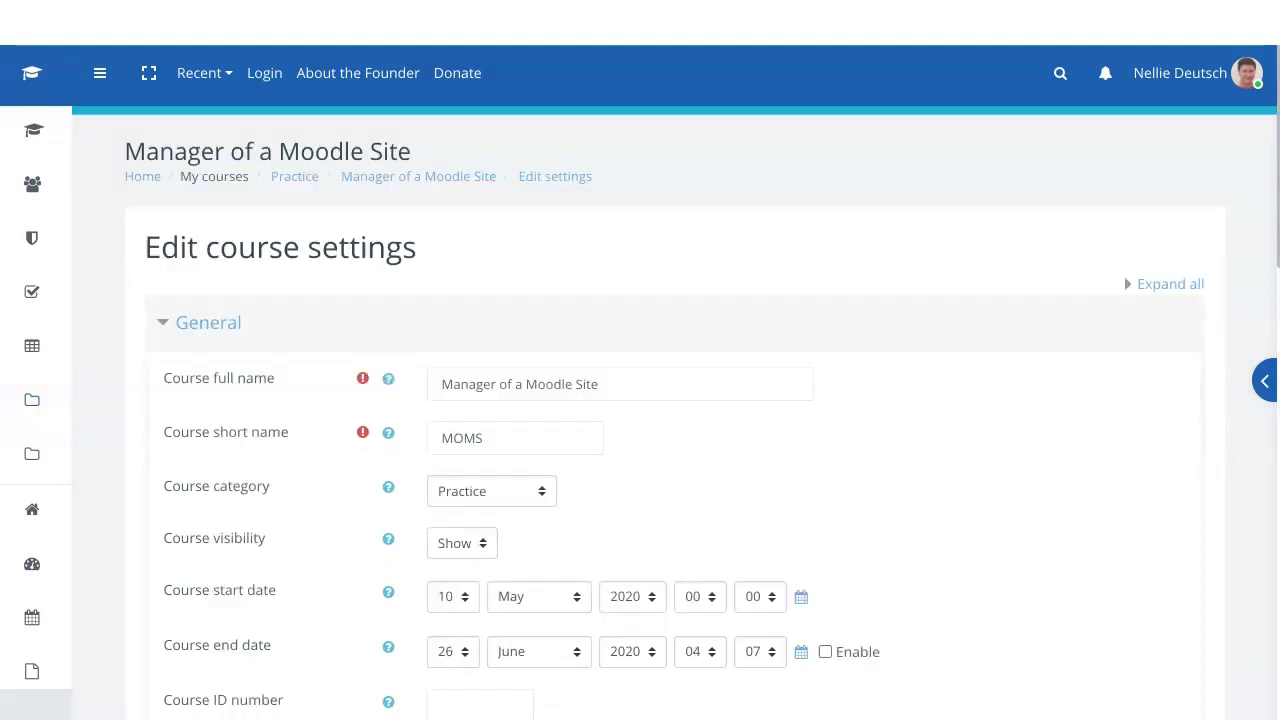
scroll(640, 400, "down", 8)
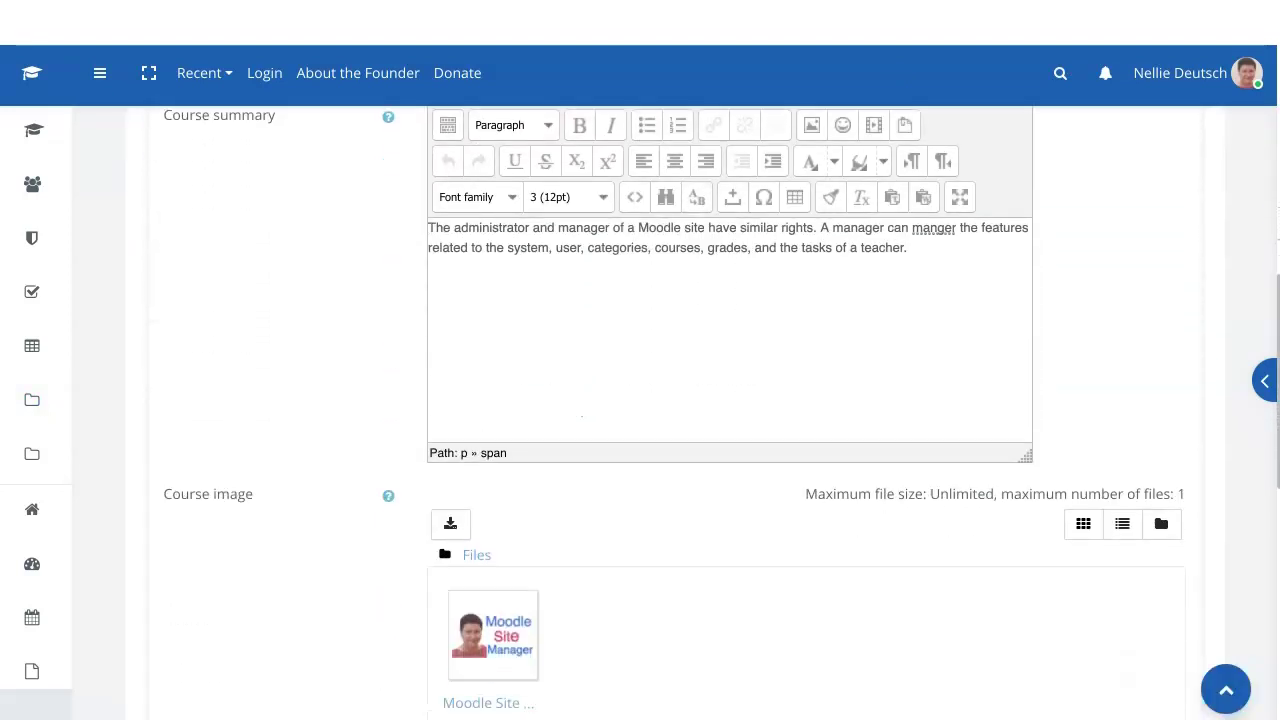
Delete the course image Moodle Site Manager 1.png, then save the course settings and display the course
scroll(640, 400, "down", 1)
left_click(493, 522)
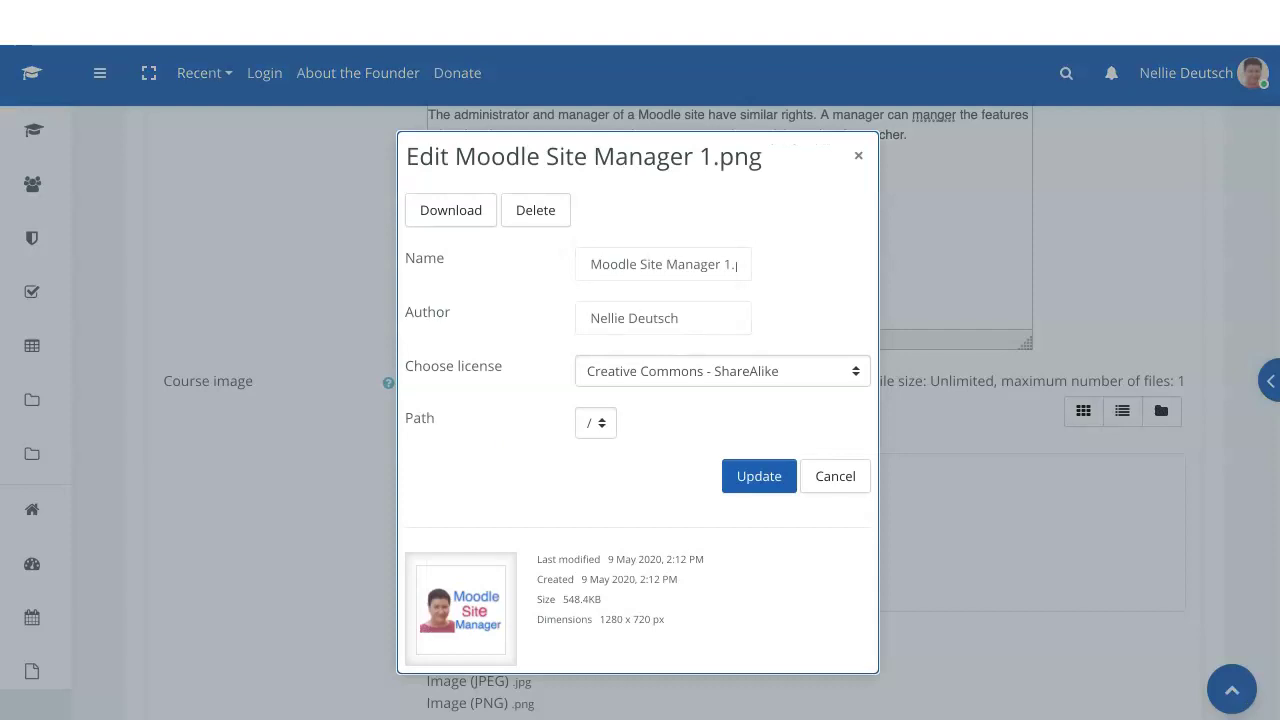
left_click(535, 210)
left_click(600, 441)
scroll(640, 400, "down", 1)
scroll(640, 420, "down", 5)
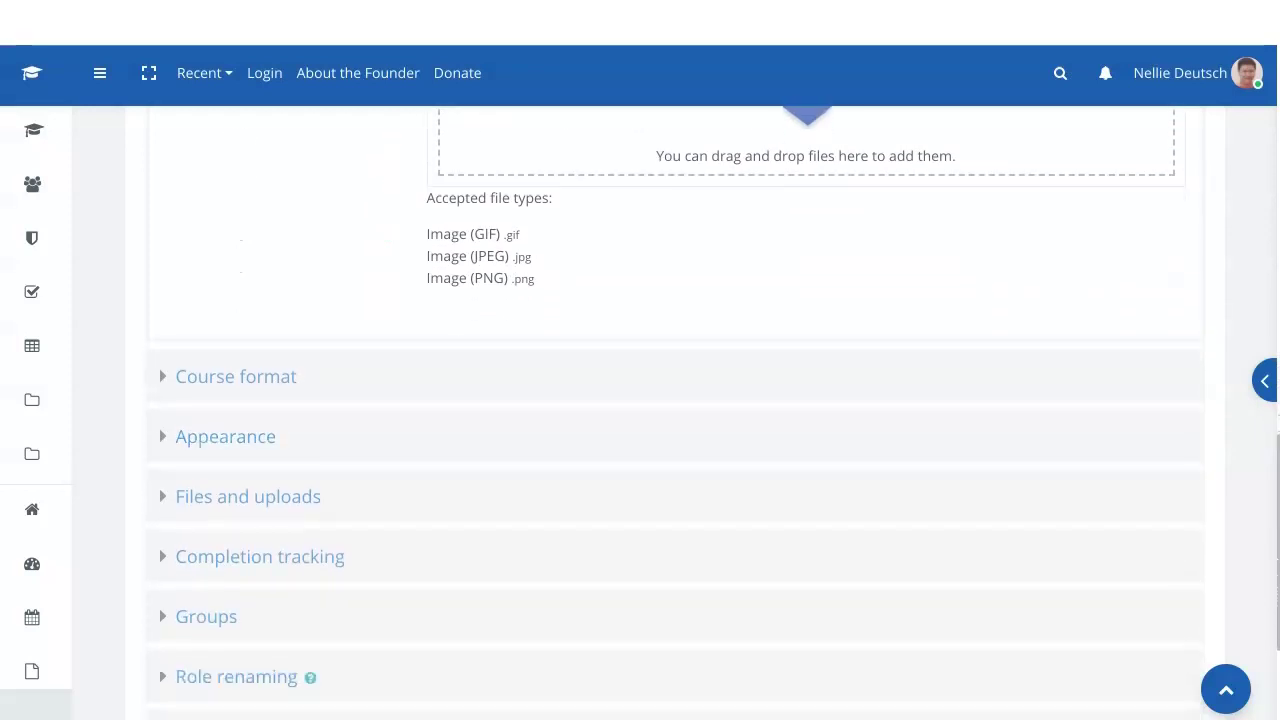
scroll(640, 420, "down", 3)
scroll(640, 420, "down", 1)
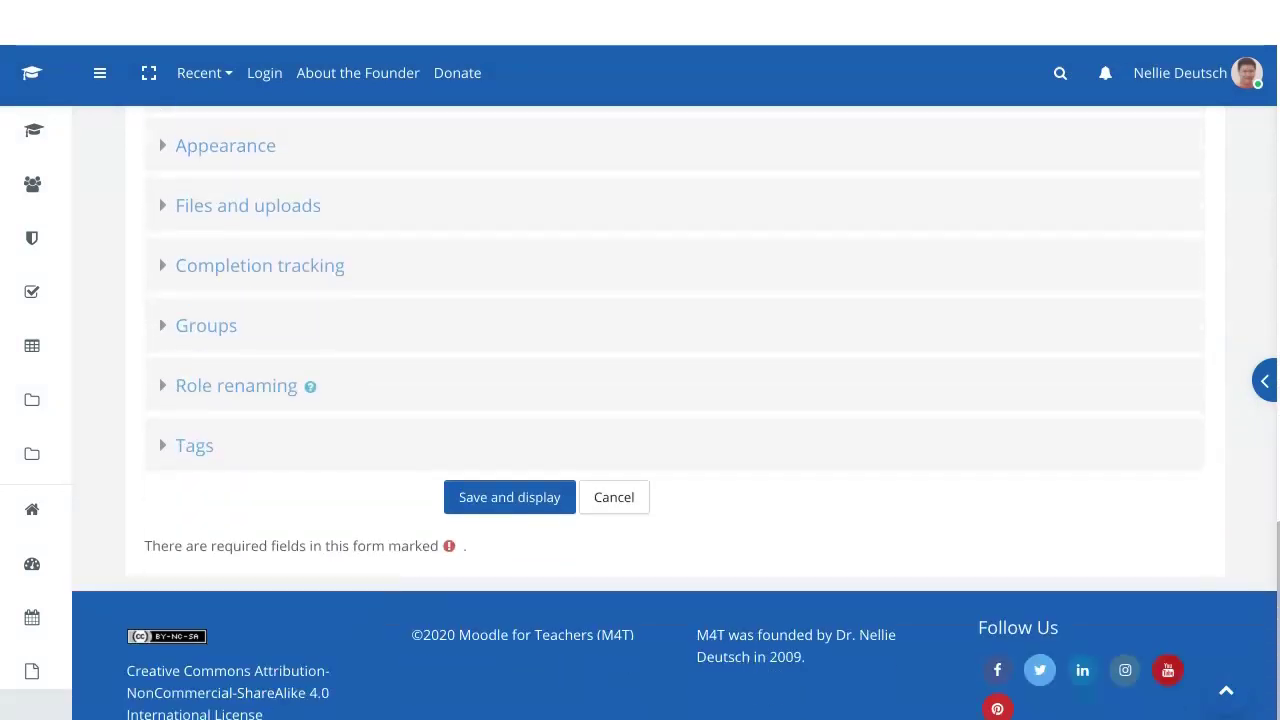
left_click(509, 497)
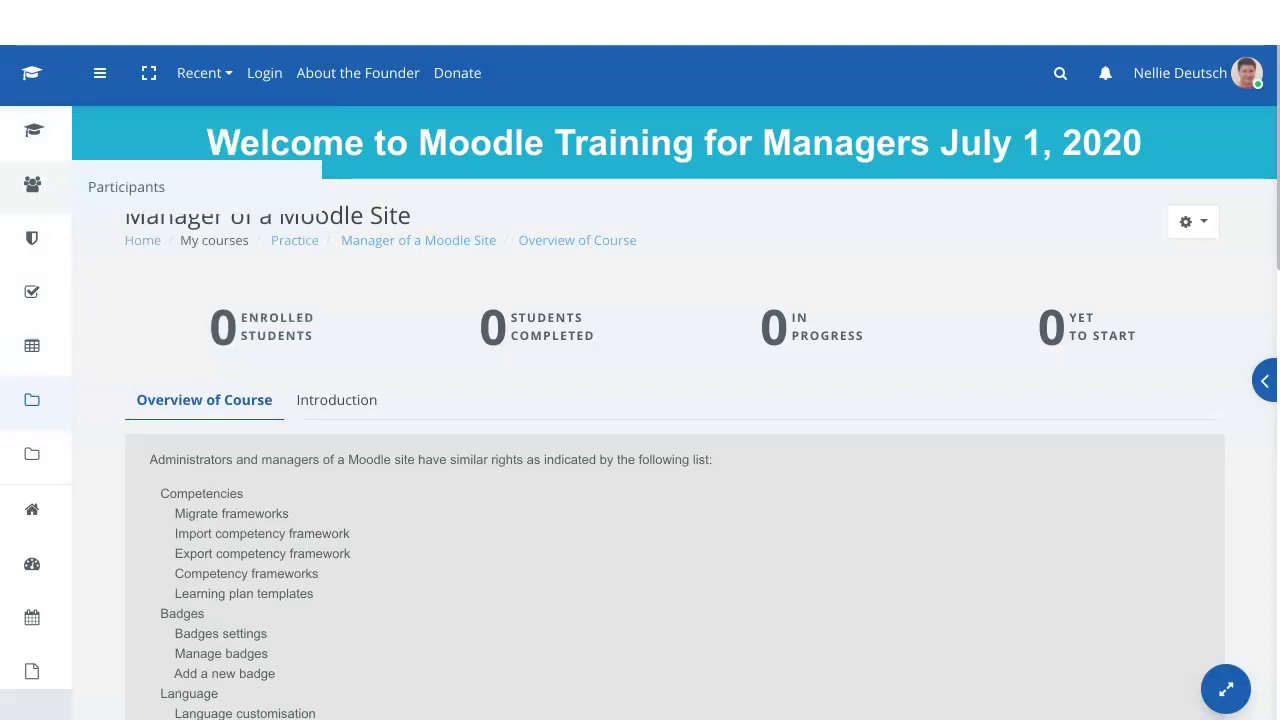
Expand the navigation sidebar to show its labels and look through the course and site entries
left_click(99, 73)
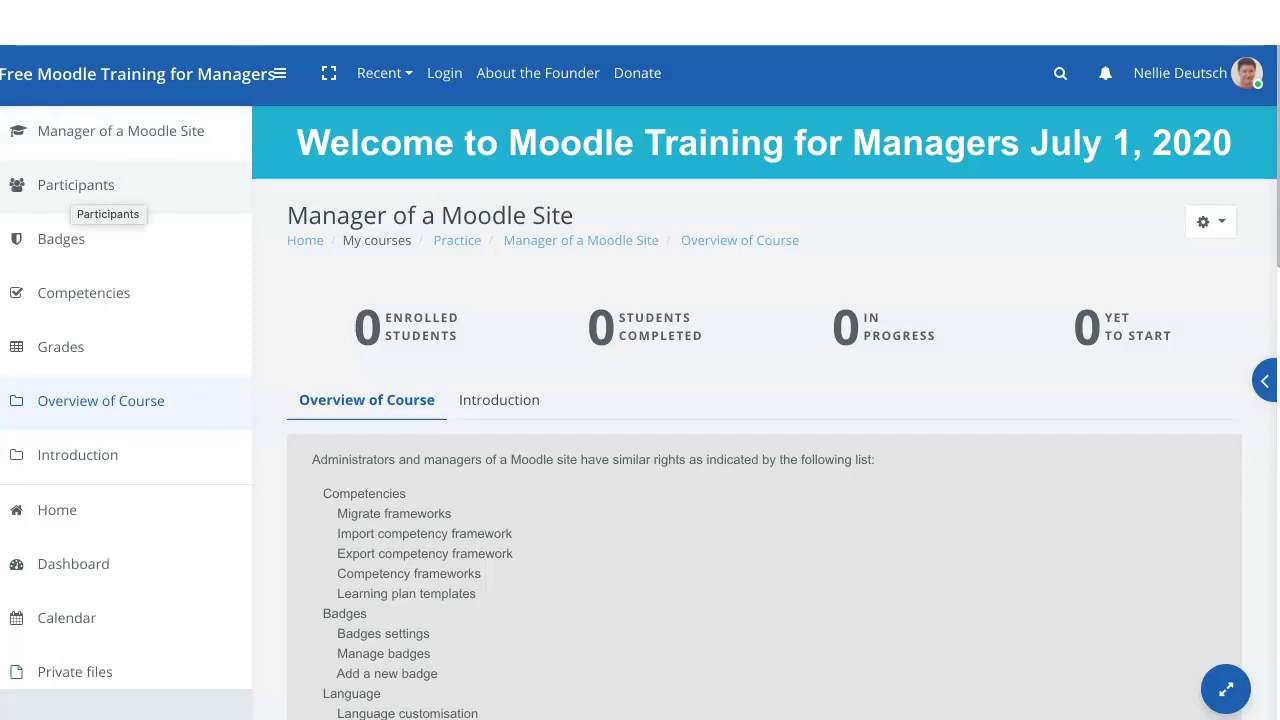
scroll(100, 240, "down", 3)
scroll(765, 420, "down", 2)
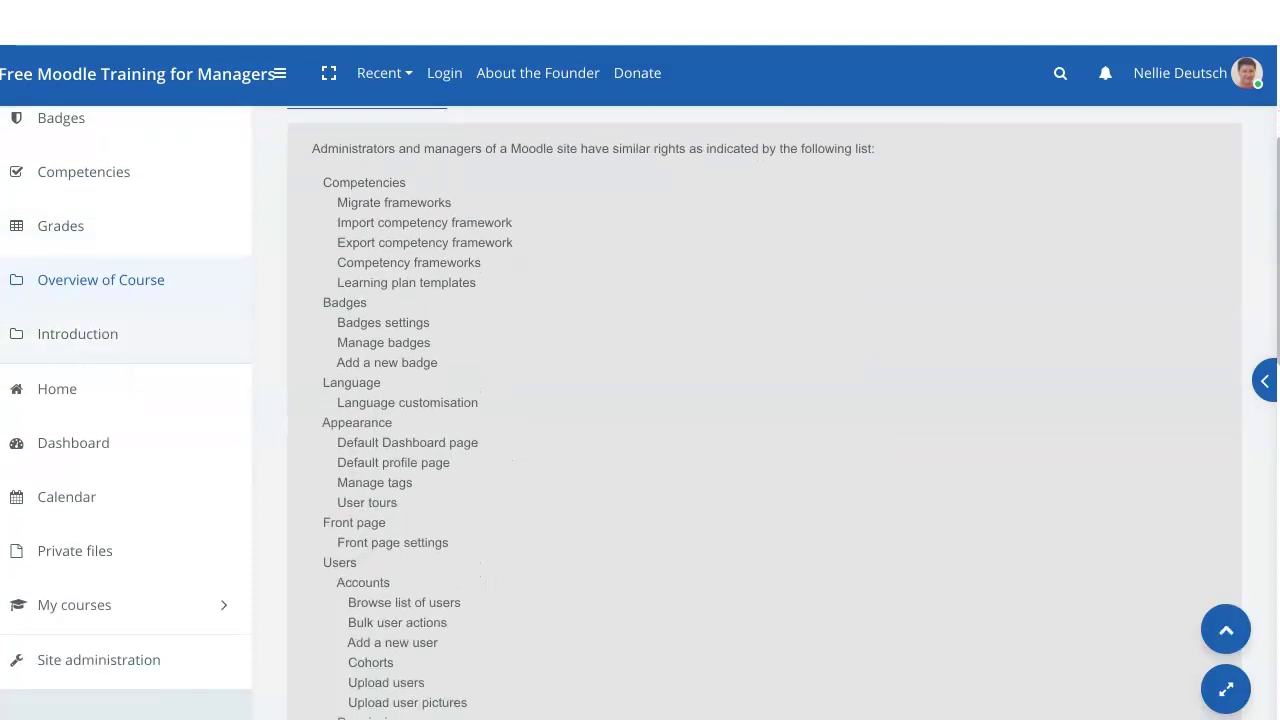
scroll(126, 400, "up", 2)
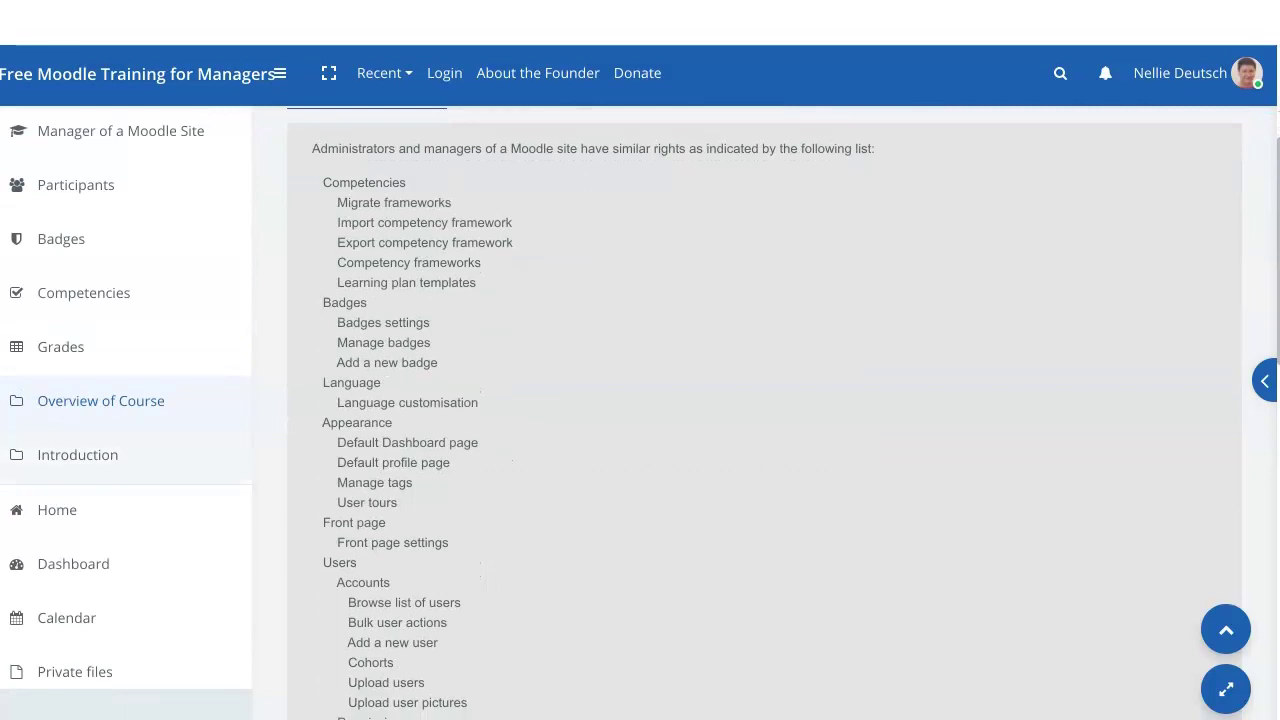
scroll(126, 400, "down", 2)
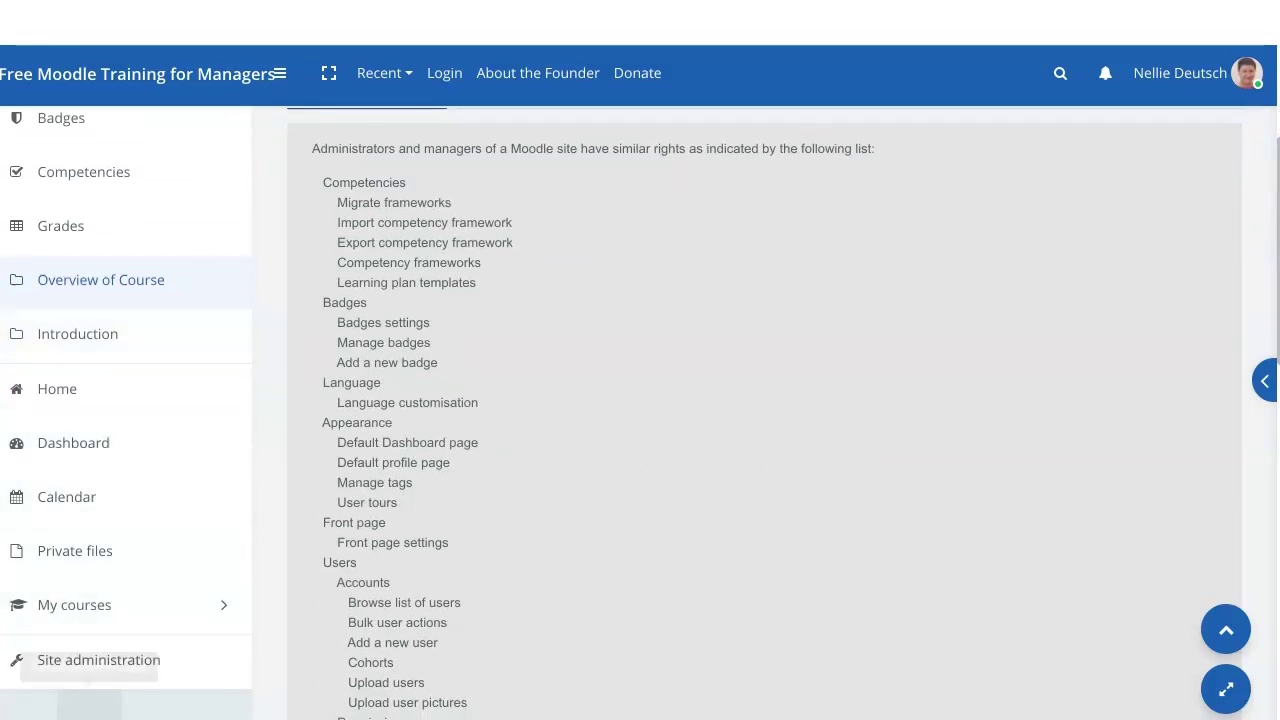
scroll(126, 400, "up", 5)
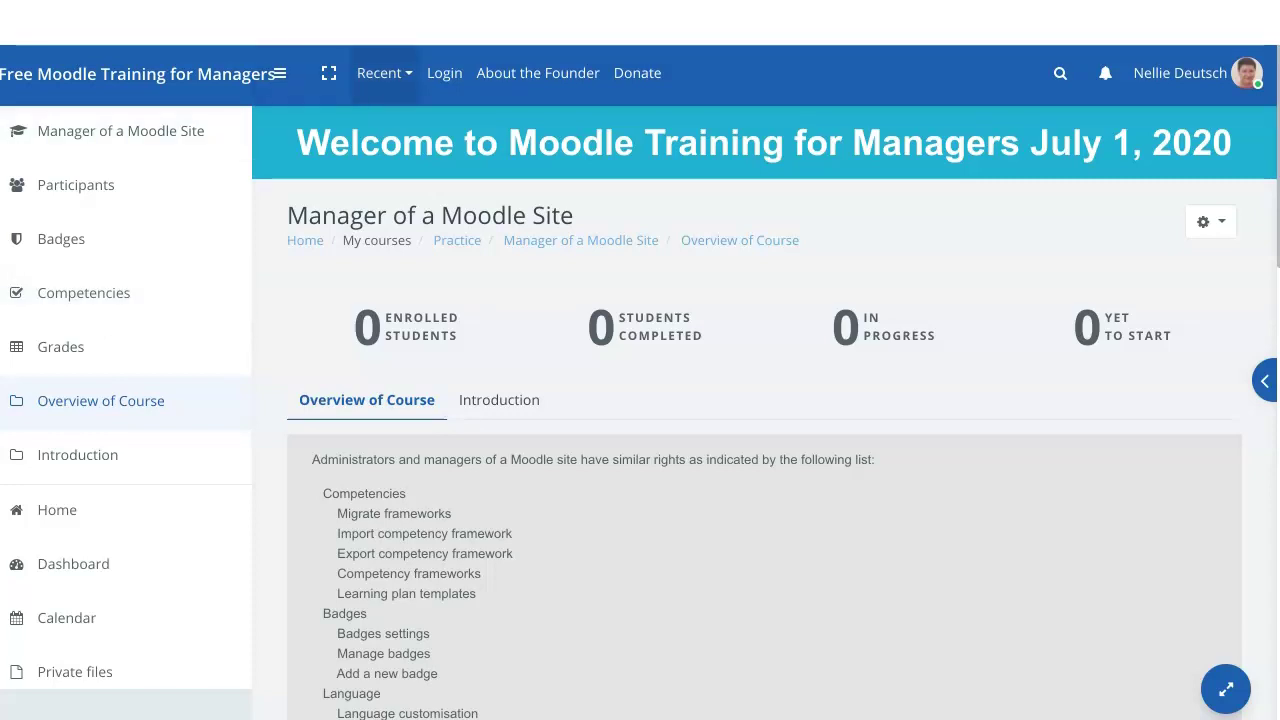
View the recent courses list, close it and return to the Manager of a Moodle Site course page
left_click(384, 73)
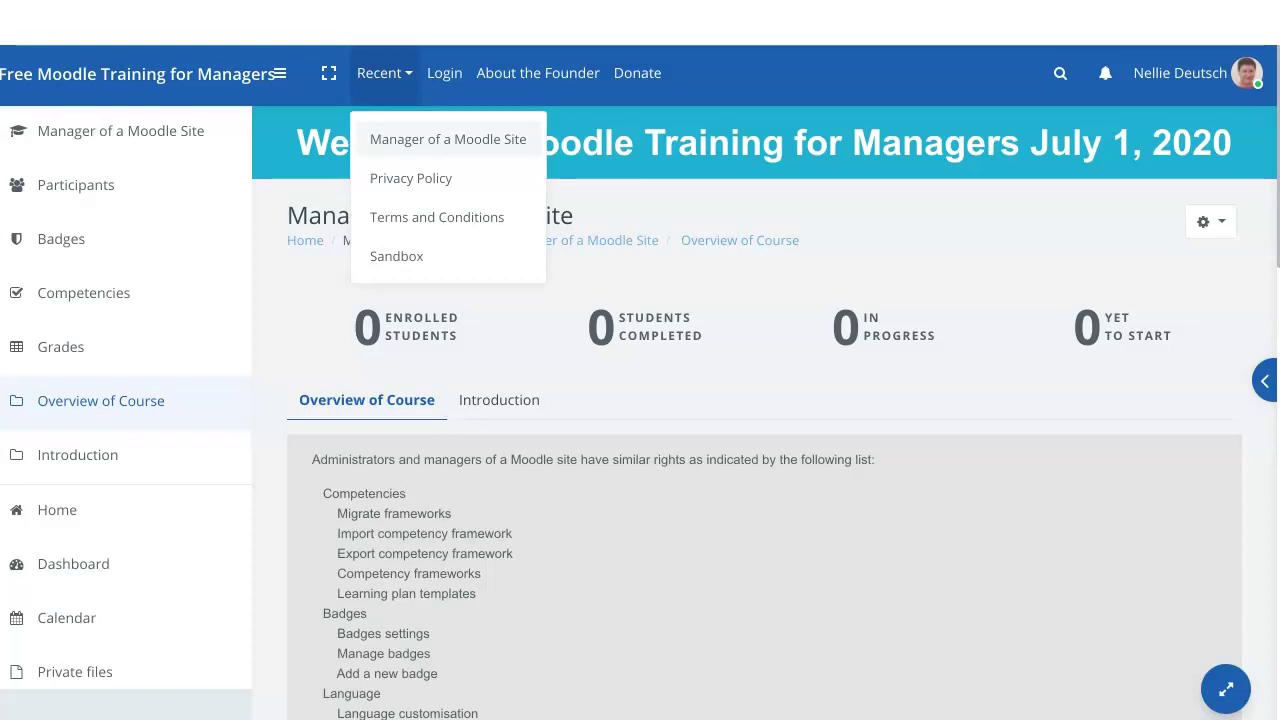
key("Escape")
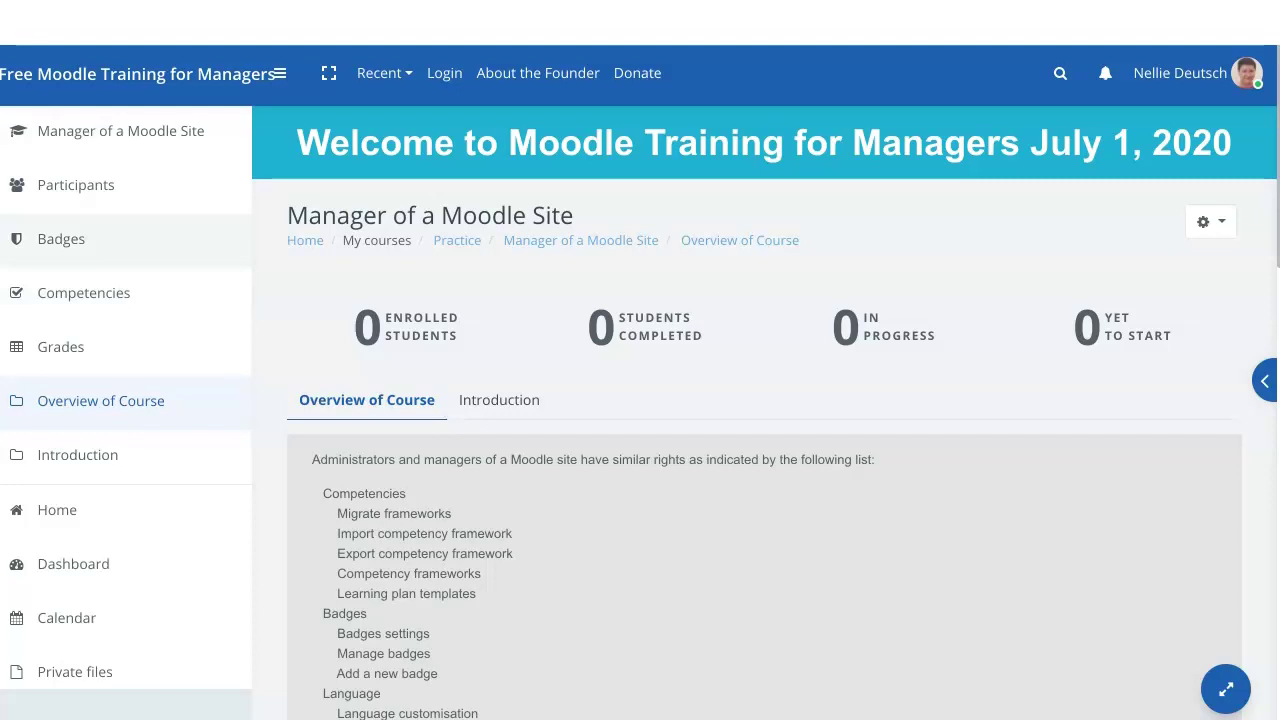
left_click(120, 131)
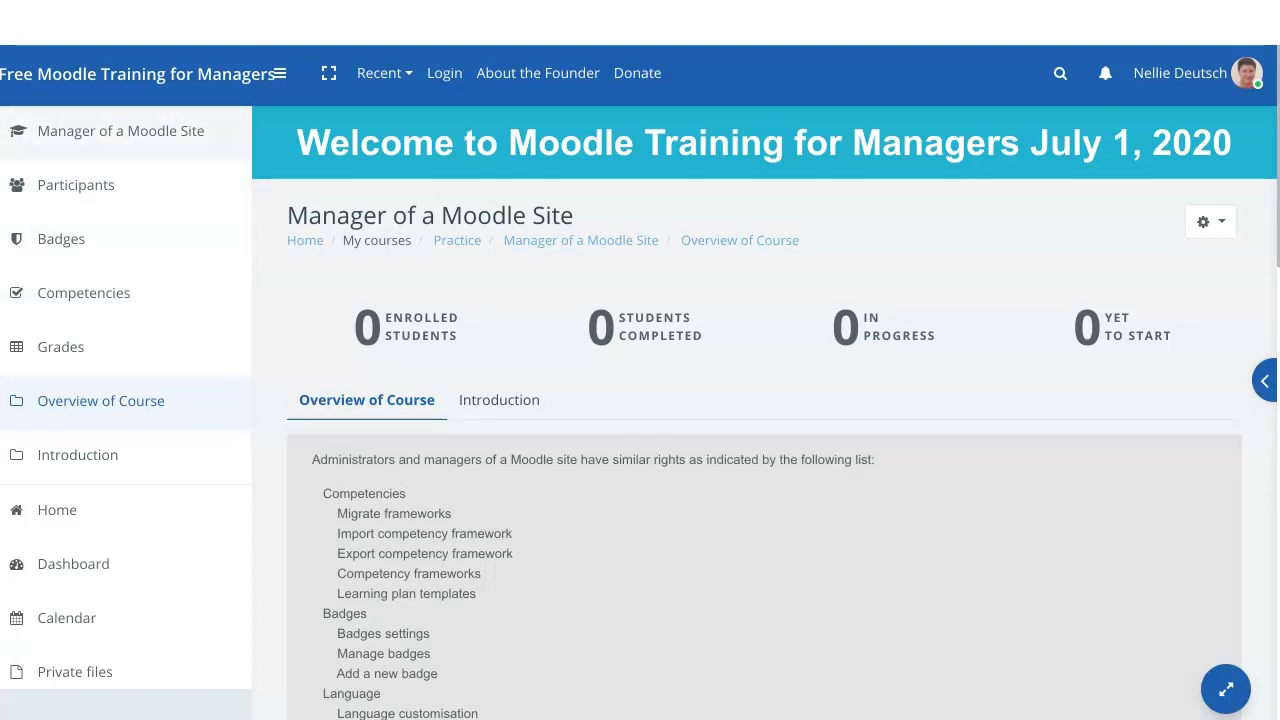
Go to the site home, list the enrolled courses and start the Manager of a Moodle Site course
scroll(120, 617, "down", 3)
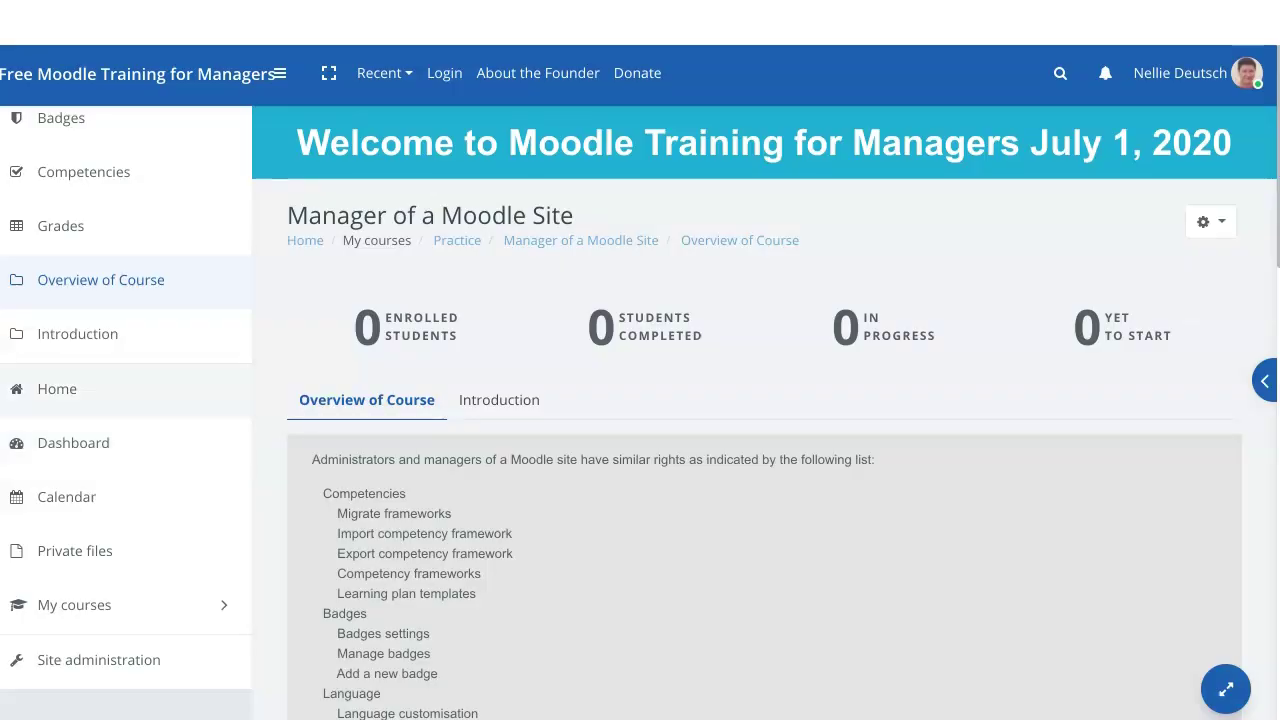
left_click(57, 388)
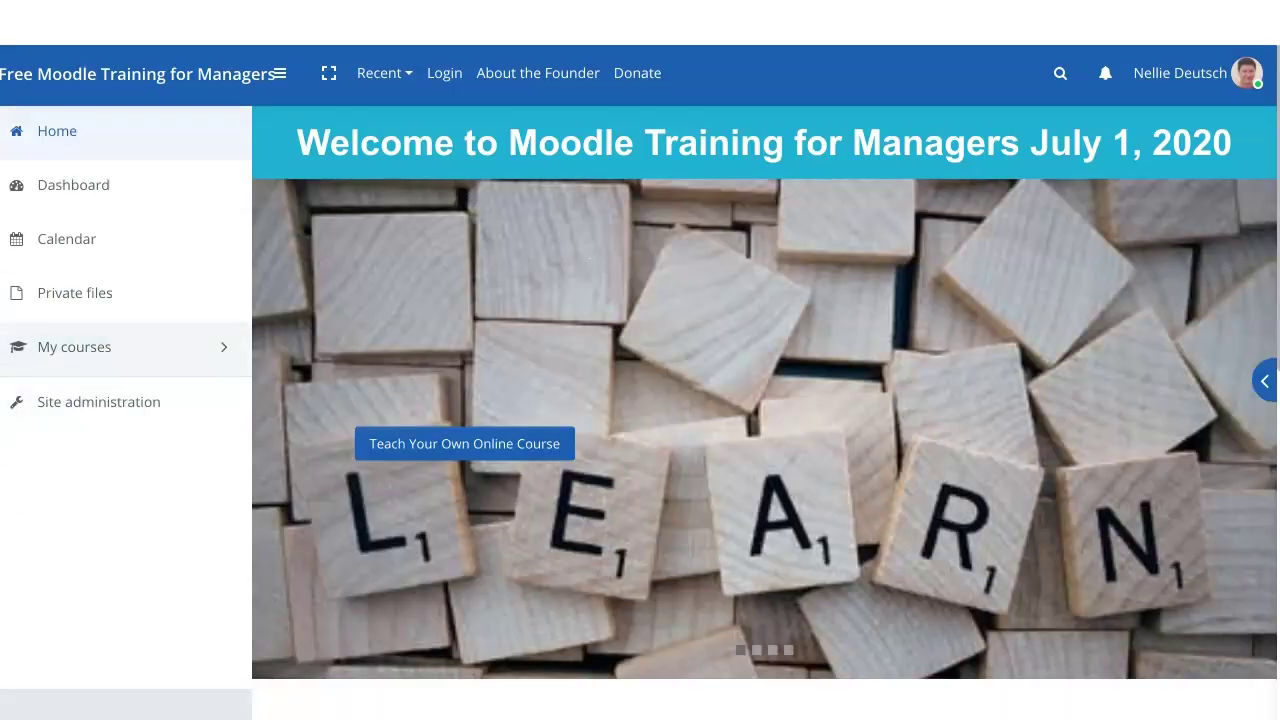
left_click(74, 347)
scroll(764, 400, "down", 1)
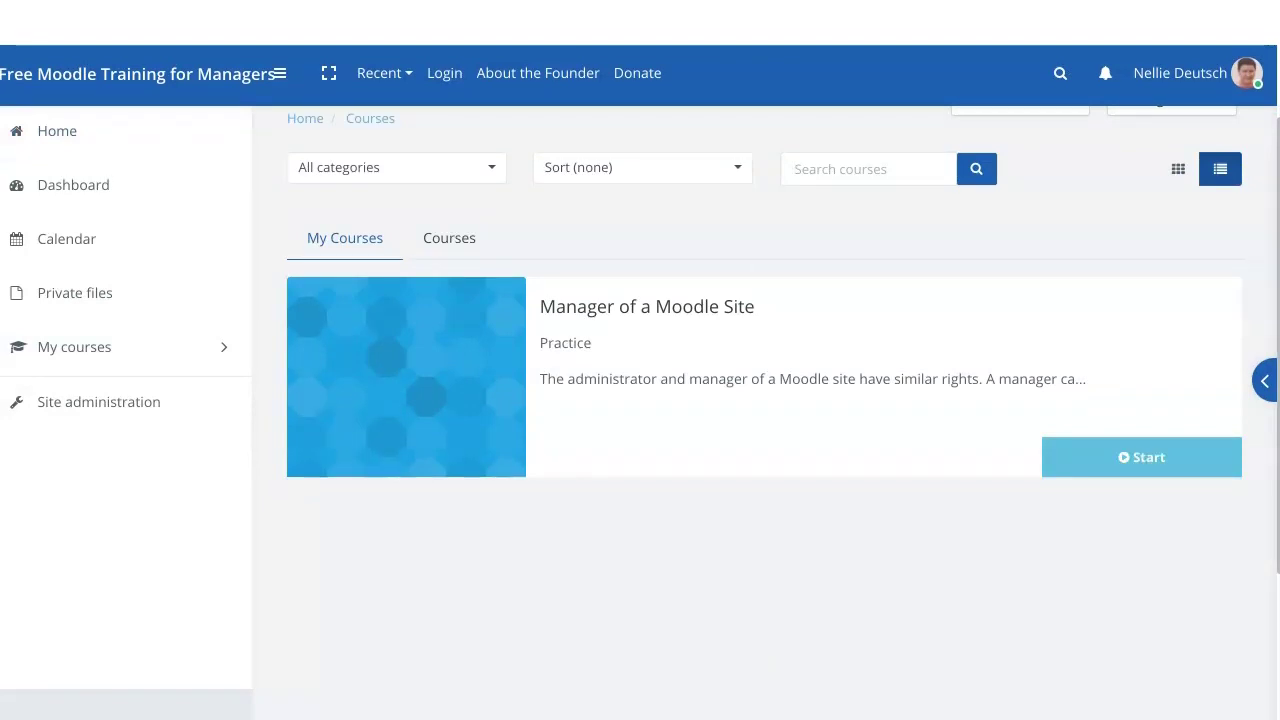
left_click(1141, 457)
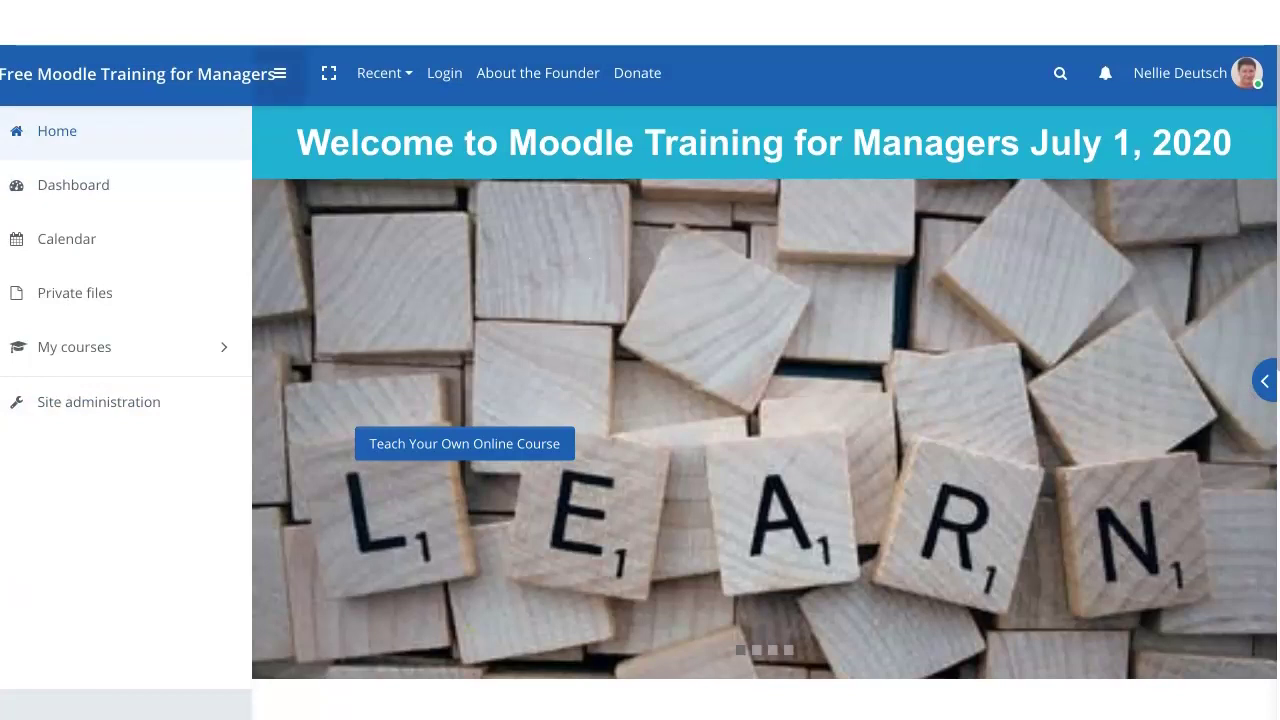
Collapse the navigation sidebar and browse the list of all site courses
left_click(280, 73)
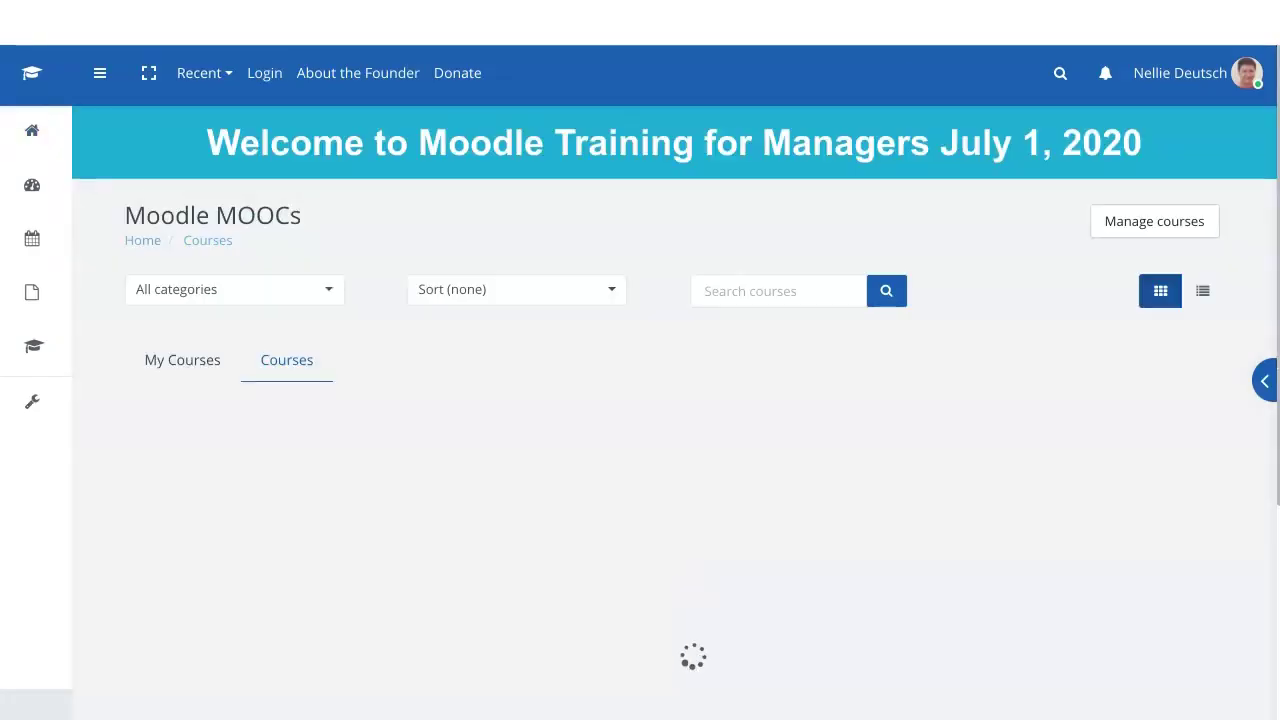
scroll(675, 450, "down", 3)
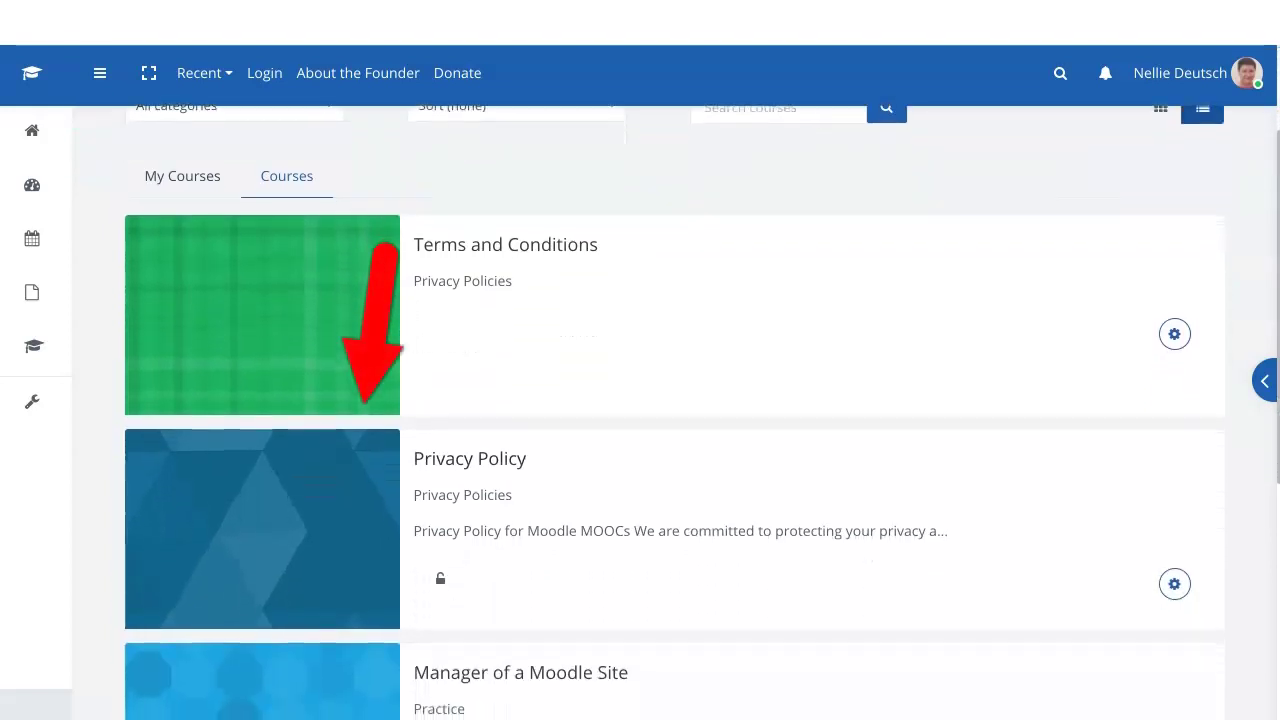
scroll(675, 450, "down", 2)
scroll(675, 450, "up", 5)
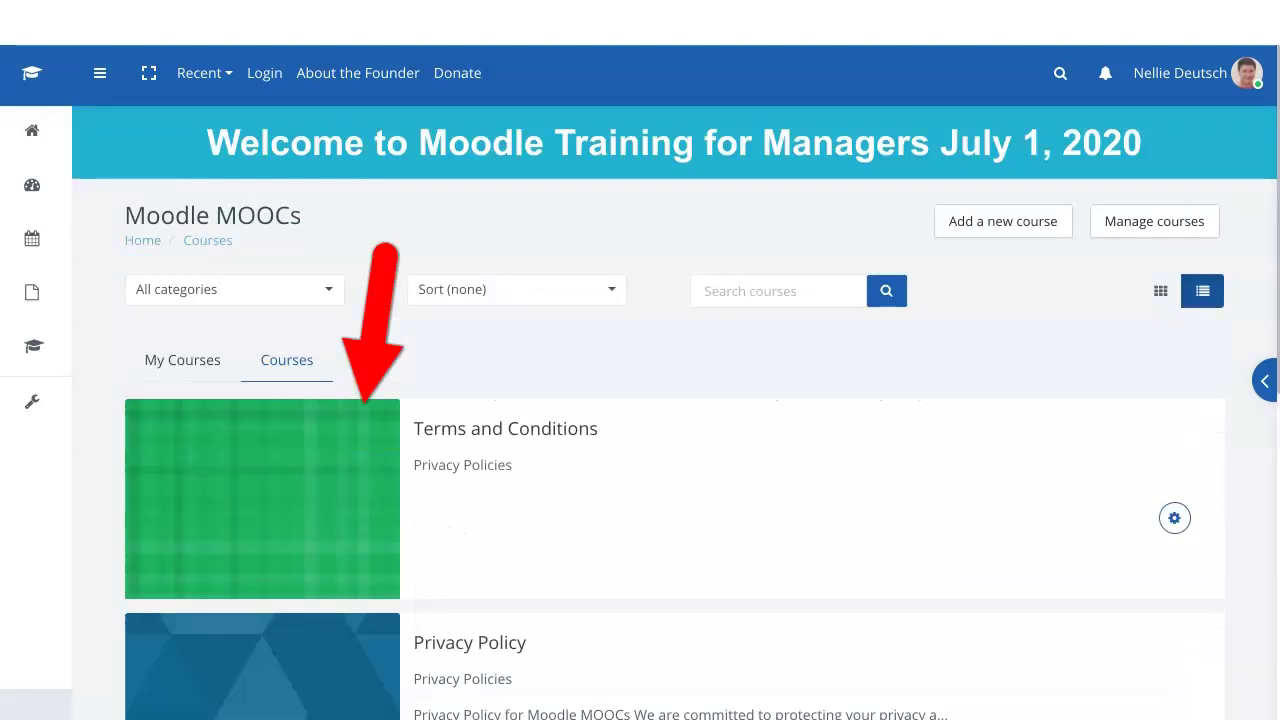